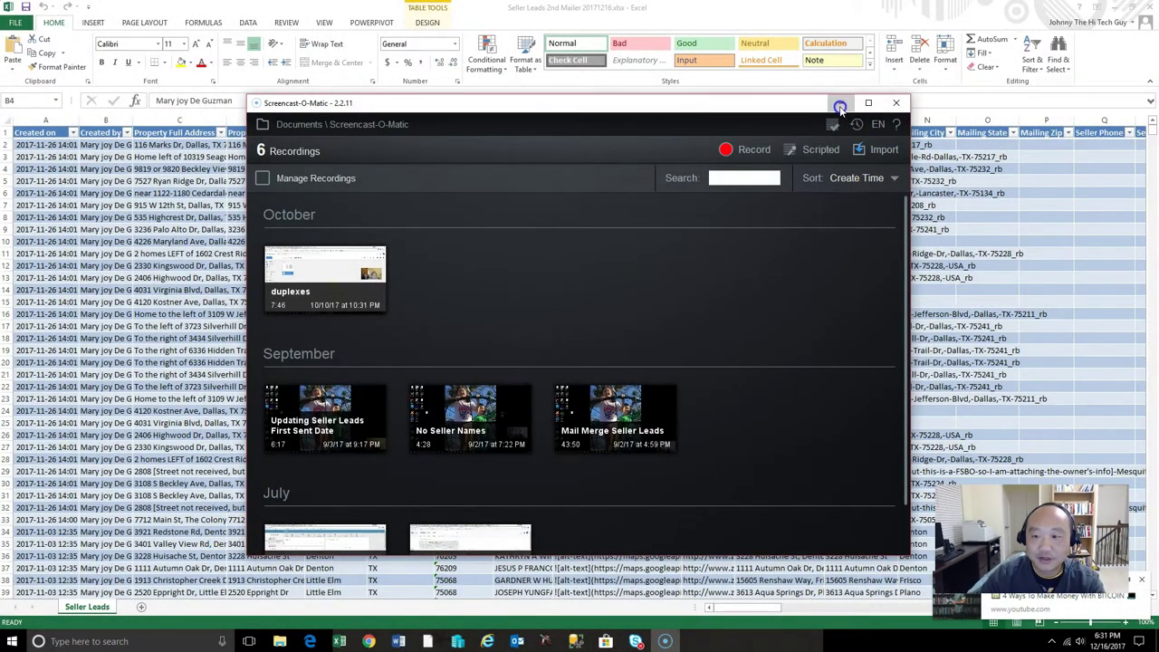
Step: Minimize the Screencast-O-Matic window and fit the Campaign column's width to its contents in the Seller Leads sheet
{"action": "left_click", "coordinate": [841, 103]}
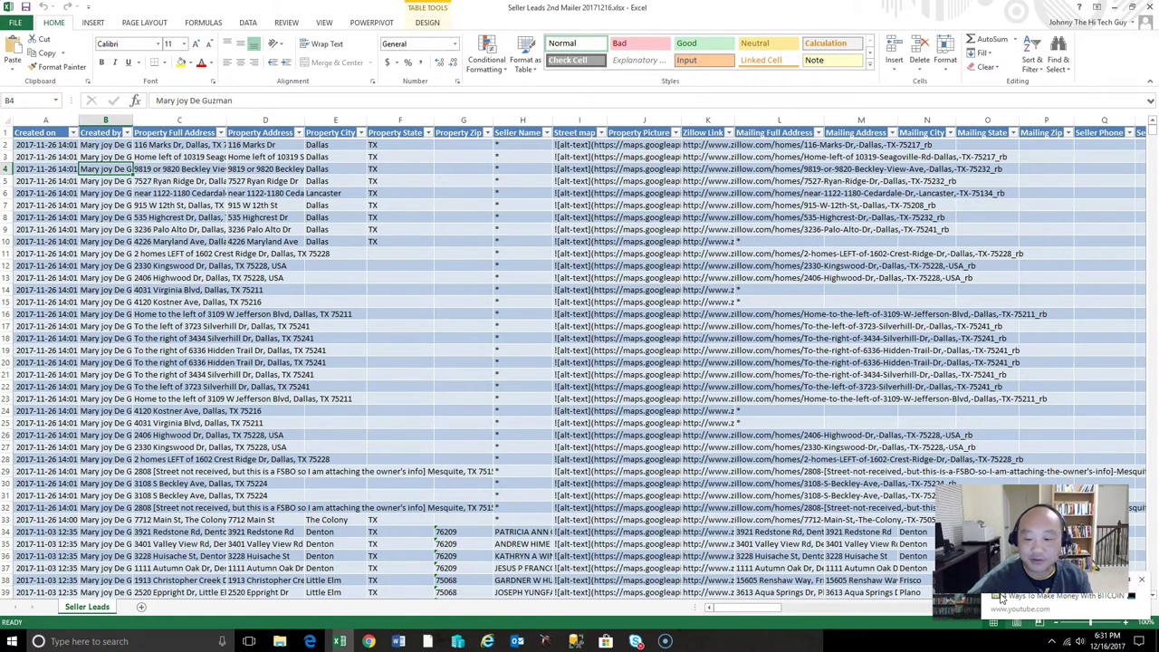
{"action": "left_click_drag", "start_coordinate": [751, 611], "coordinate": [882, 613]}
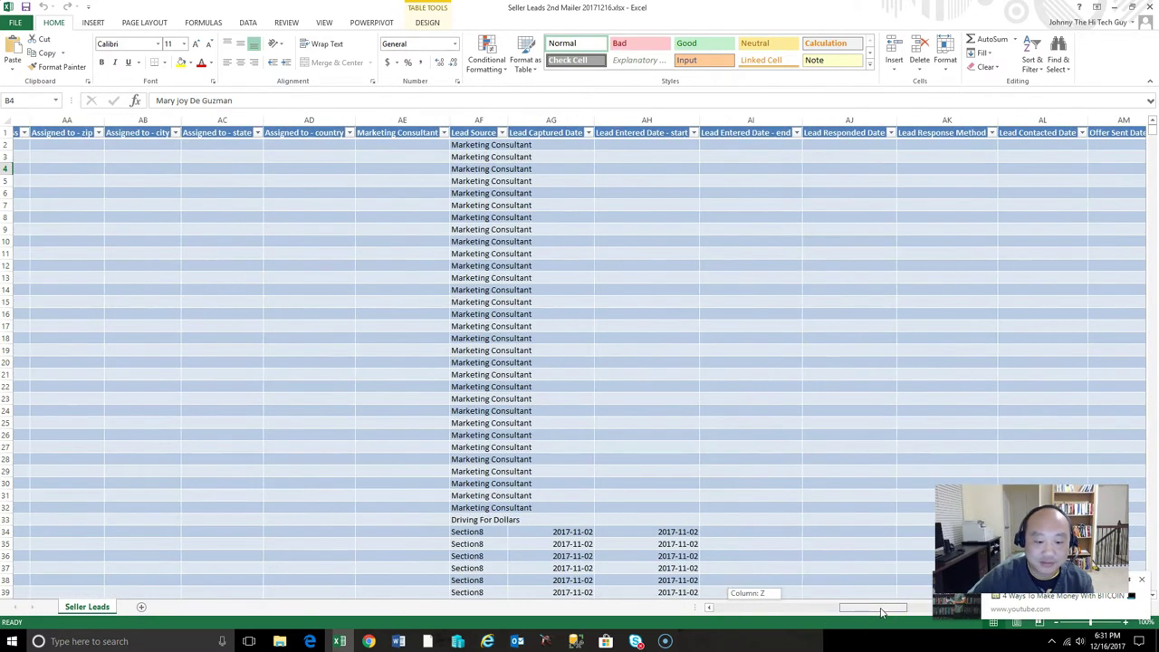
{"action": "scroll", "coordinate": [471, 417], "scroll_direction": "down", "scroll_amount": 20}
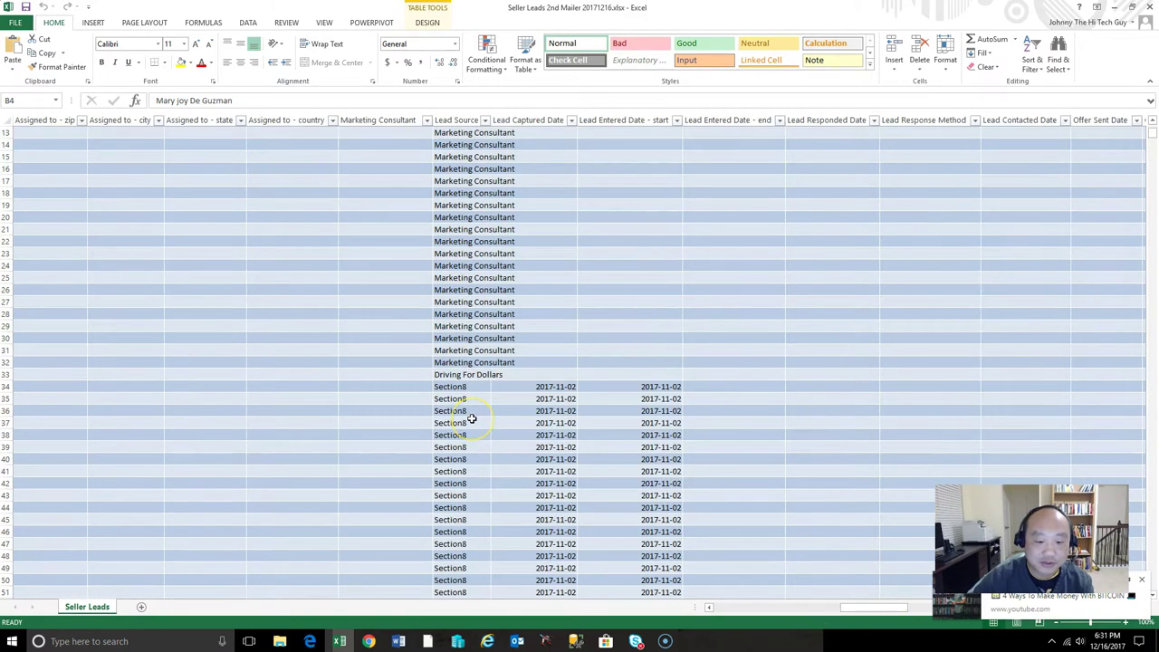
{"action": "scroll", "coordinate": [471, 419], "scroll_direction": "up", "scroll_amount": 20}
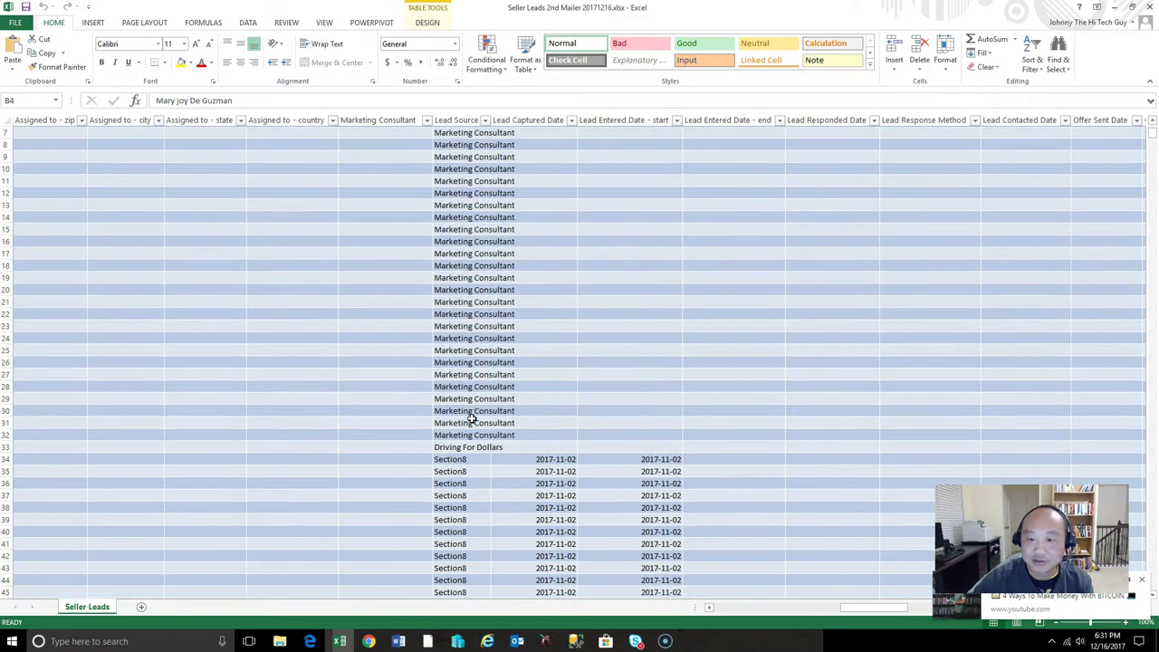
{"action": "left_click_drag", "start_coordinate": [832, 613], "coordinate": [908, 616]}
{"action": "left_click_drag", "start_coordinate": [912, 616], "coordinate": [915, 616]}
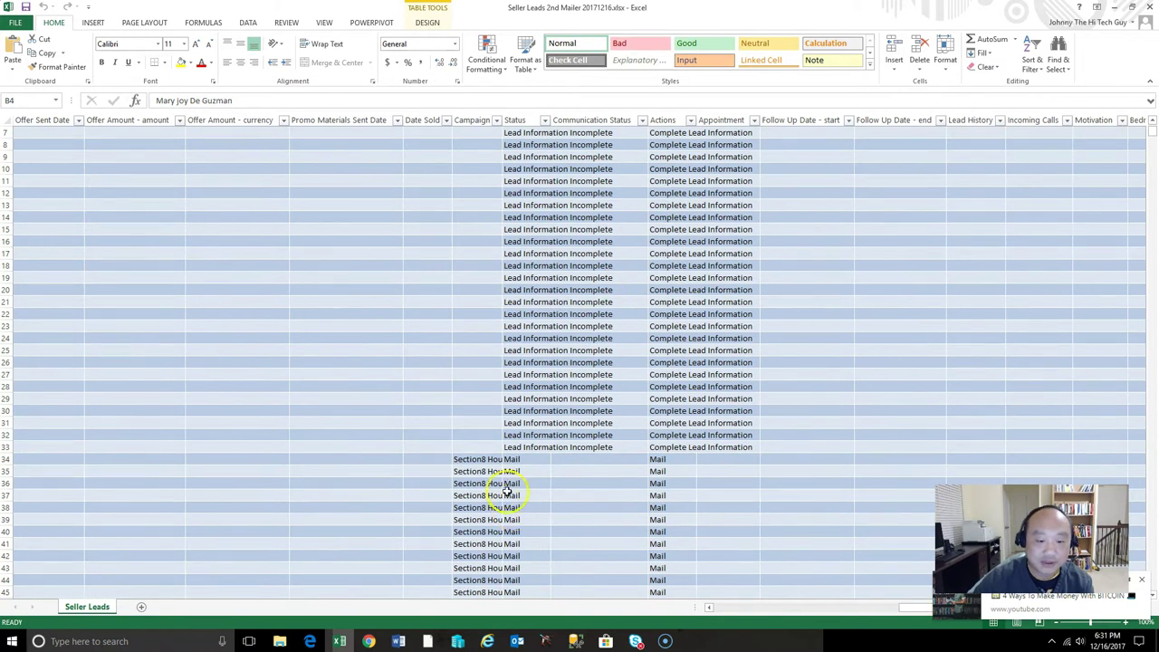
{"action": "double_click", "coordinate": [503, 120]}
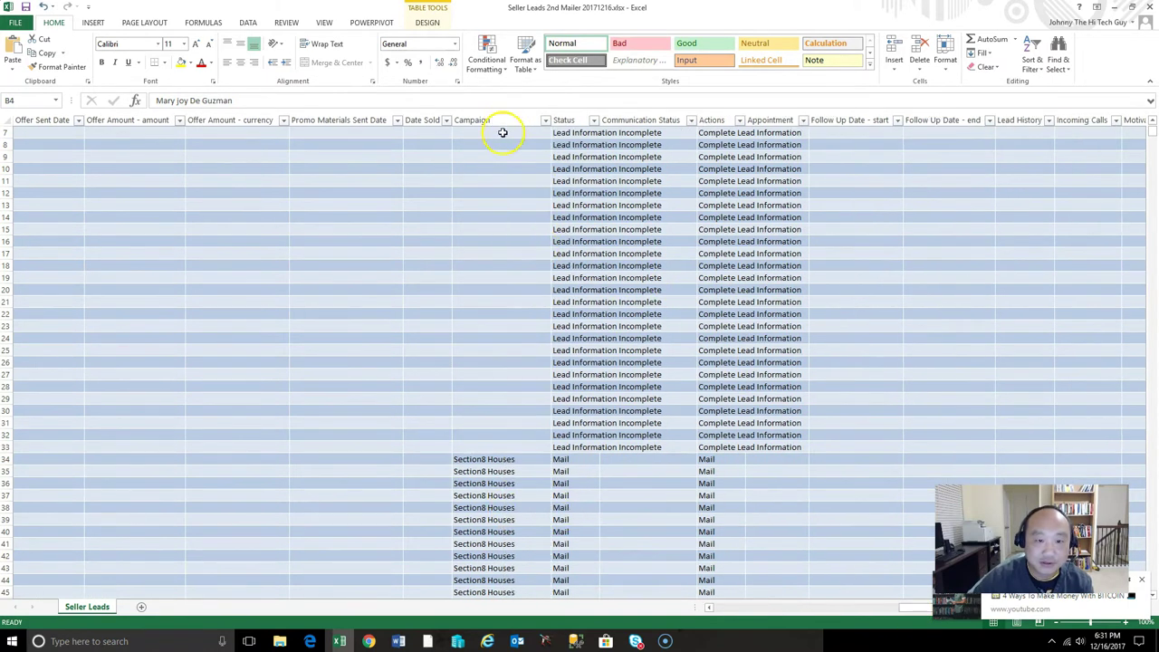
Step: Filter the Campaign column to exclude leads with a blank campaign
{"action": "scroll", "coordinate": [533, 509], "scroll_direction": "down", "scroll_amount": 11}
{"action": "scroll", "coordinate": [533, 509], "scroll_direction": "down", "scroll_amount": 3}
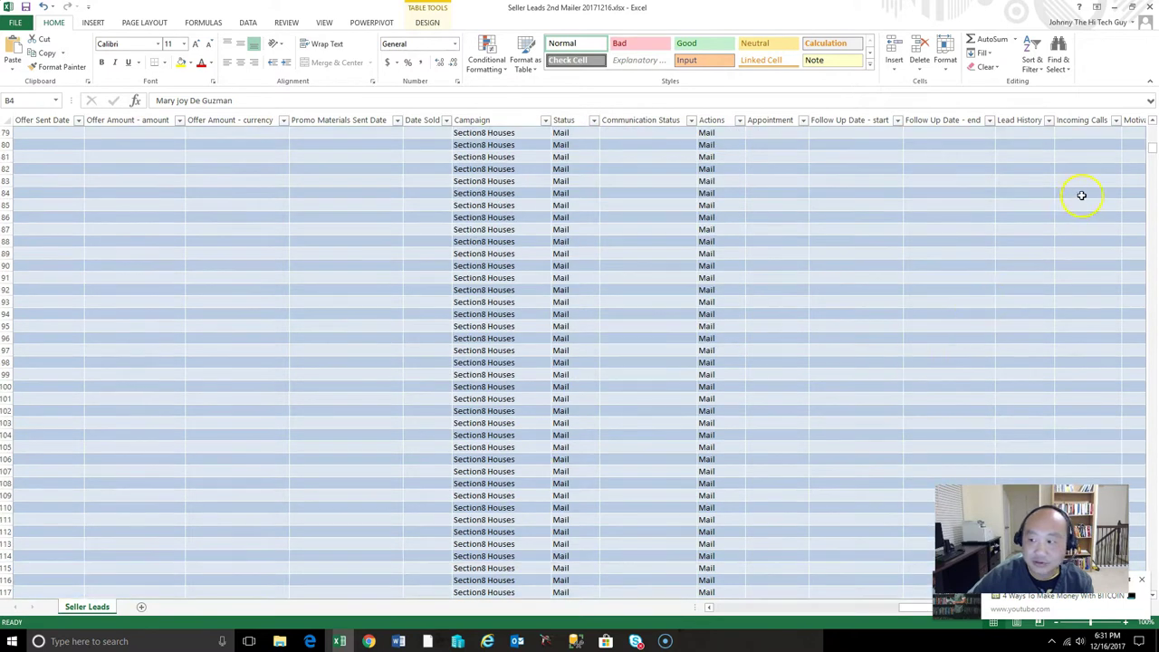
{"action": "mouse_move", "coordinate": [1152, 149]}
{"action": "left_mouse_down"}
{"action": "mouse_move", "coordinate": [1153, 584]}
{"action": "mouse_move", "coordinate": [1153, 126]}
{"action": "left_mouse_up"}
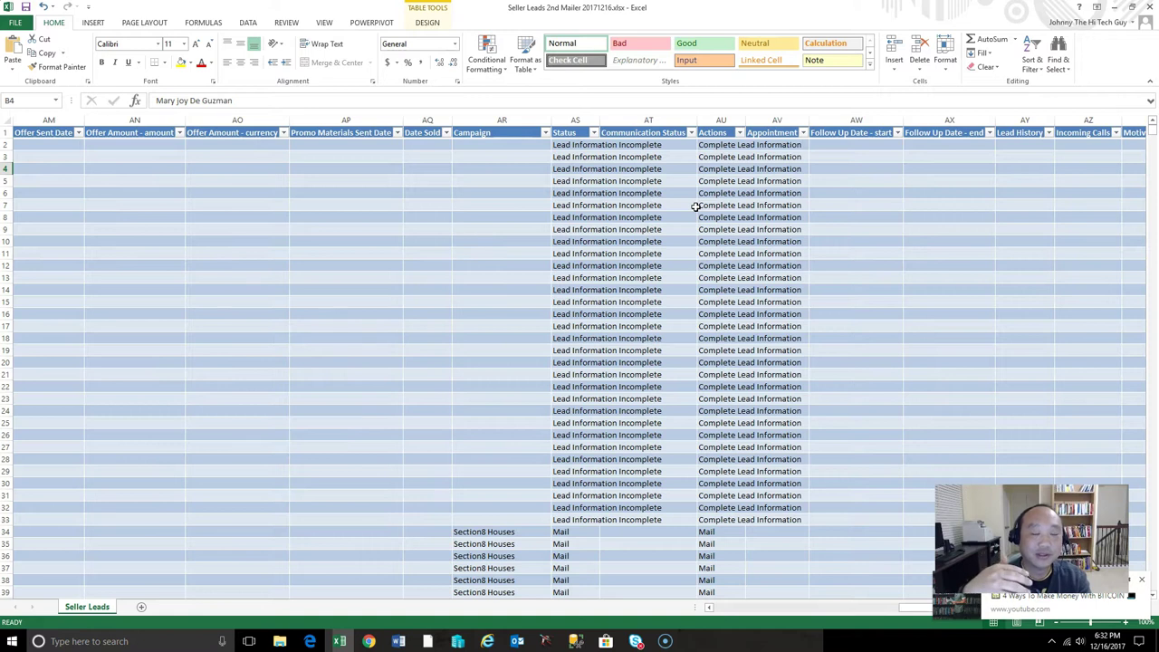
{"action": "left_click", "coordinate": [547, 133]}
{"action": "left_click", "coordinate": [432, 319]}
{"action": "left_click", "coordinate": [473, 362]}
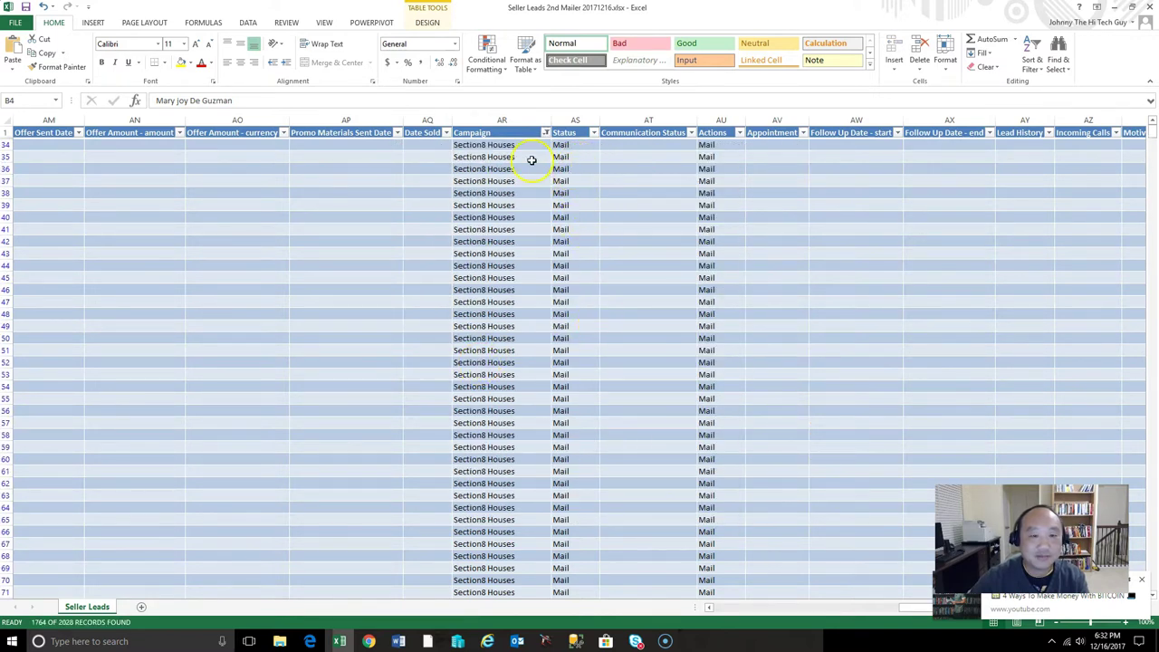
Step: Filter the Status column to show only Mail and check the Actions column's filter, keeping all its values selected
{"action": "left_click", "coordinate": [594, 133]}
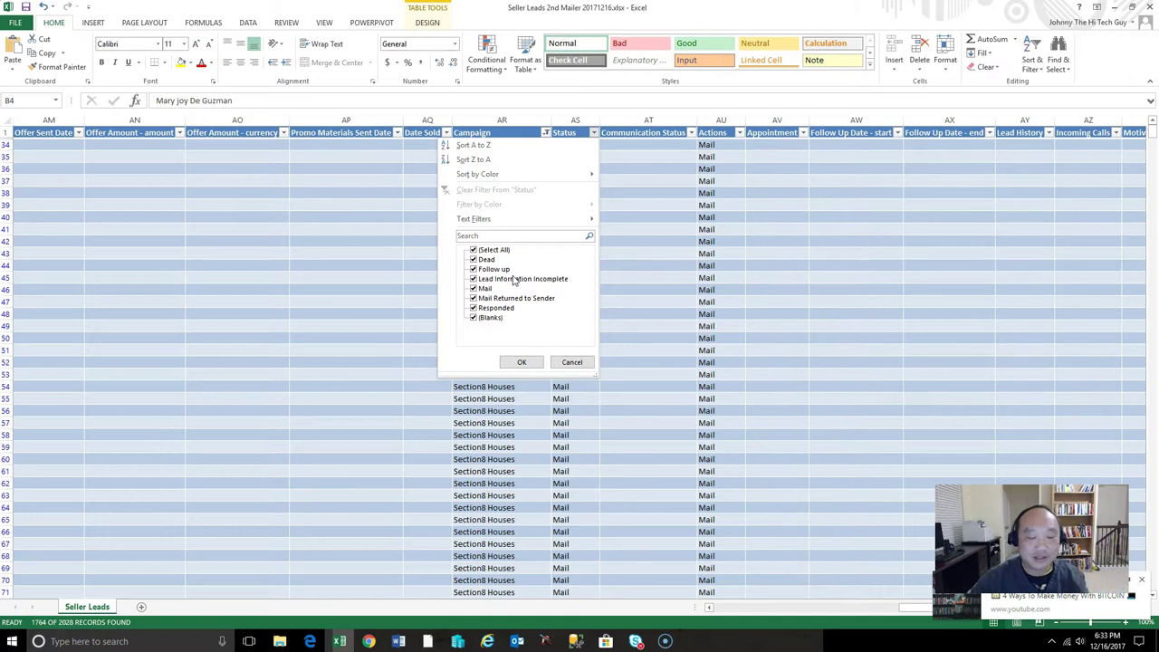
{"action": "left_click", "coordinate": [472, 249]}
{"action": "left_click", "coordinate": [474, 288]}
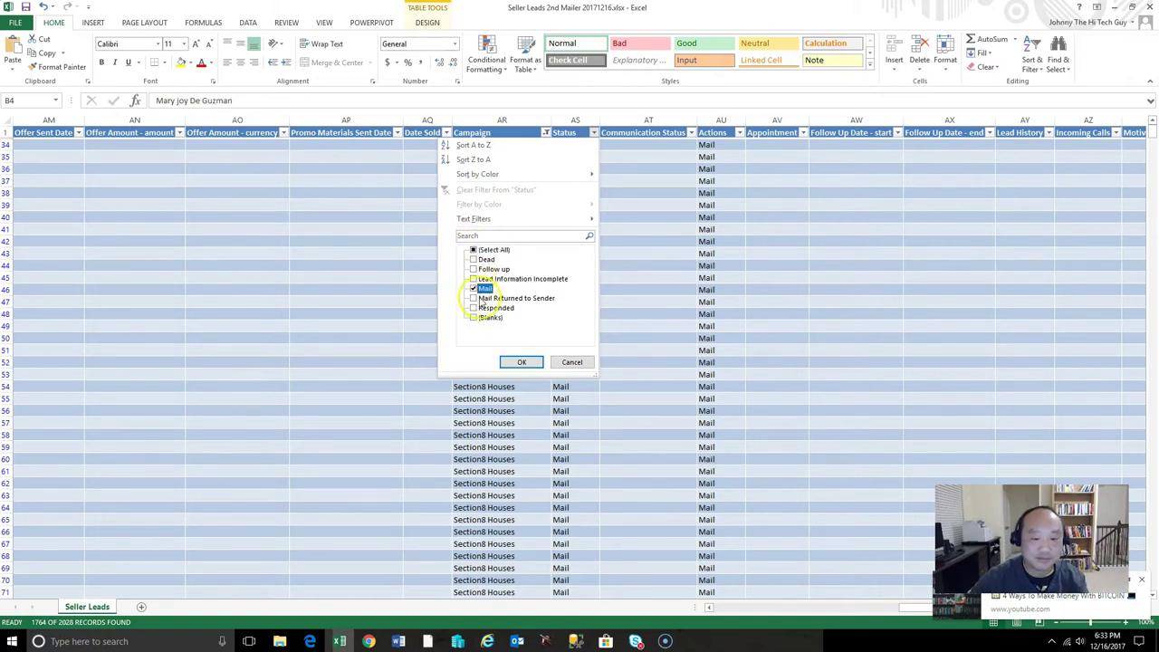
{"action": "left_click", "coordinate": [513, 339]}
{"action": "left_click", "coordinate": [519, 348]}
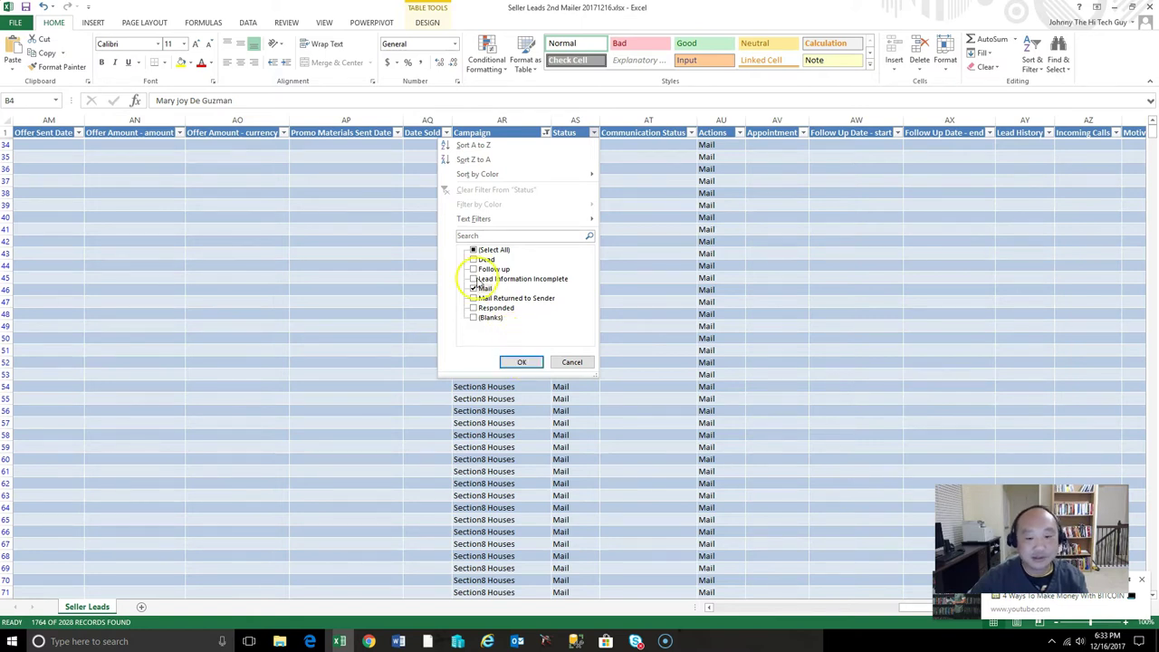
{"action": "left_click", "coordinate": [521, 363]}
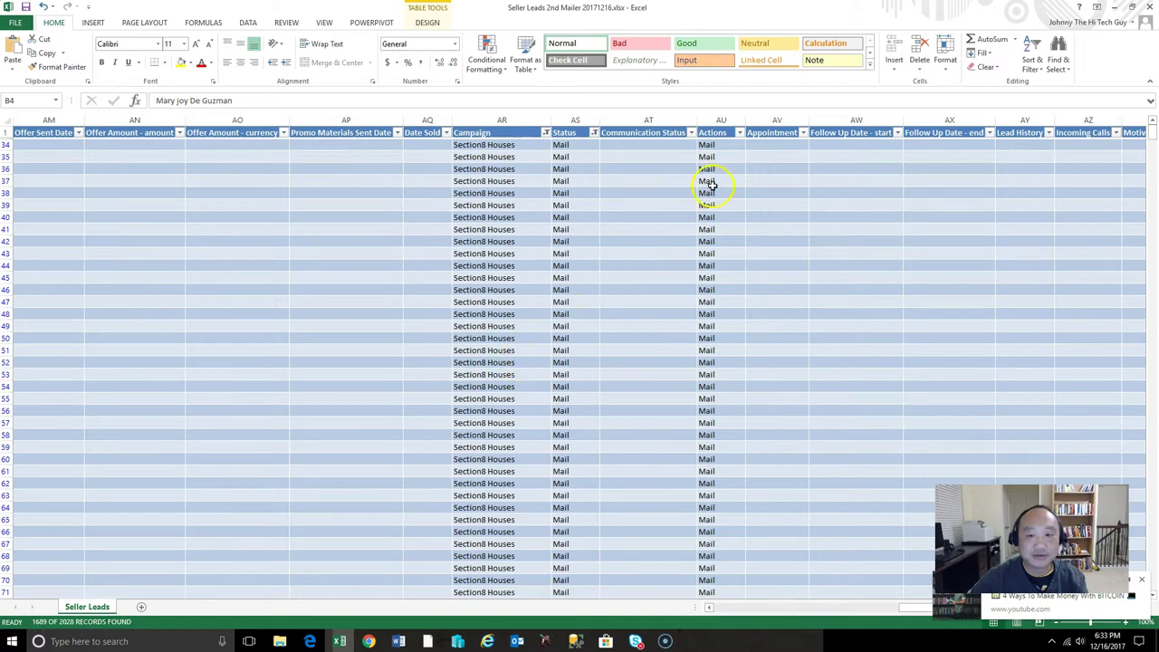
{"action": "left_click", "coordinate": [739, 136]}
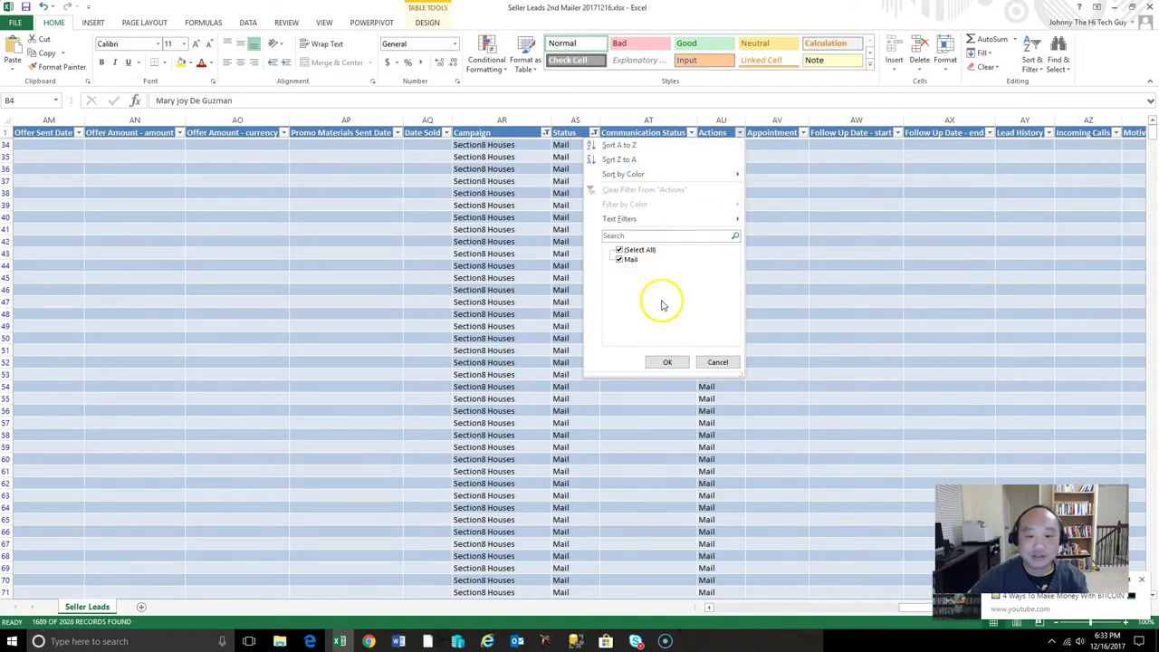
{"action": "left_click", "coordinate": [675, 360]}
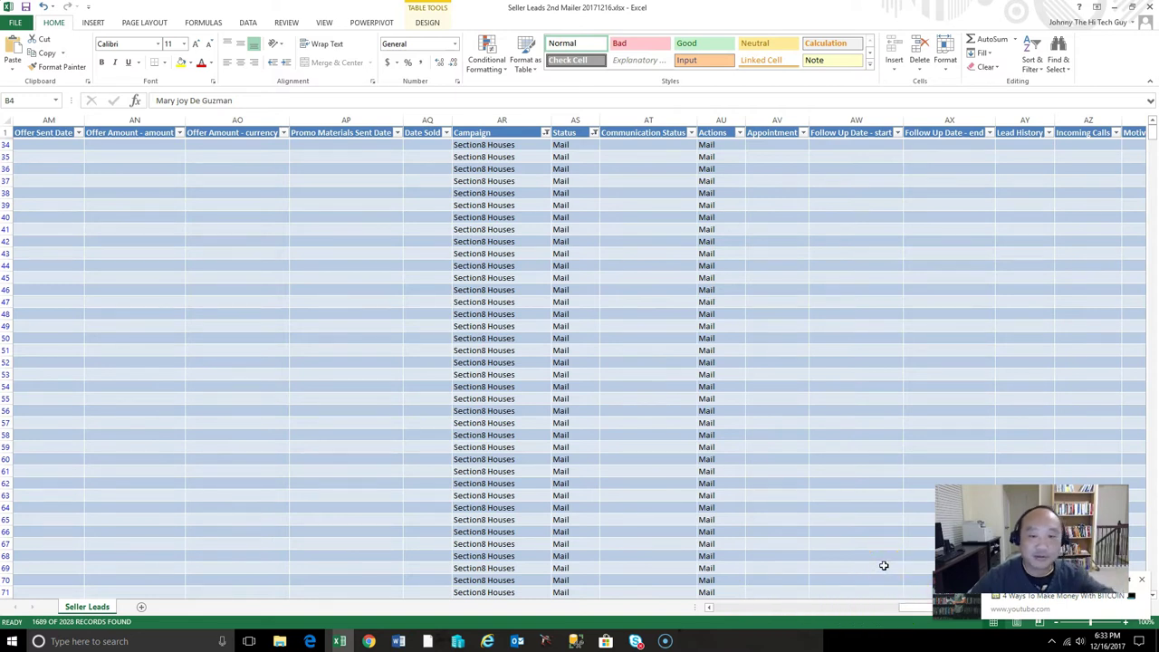
Step: Filter the Date Mailed First column to exclude blanks
{"action": "left_click_drag", "start_coordinate": [917, 614], "coordinate": [921, 614]}
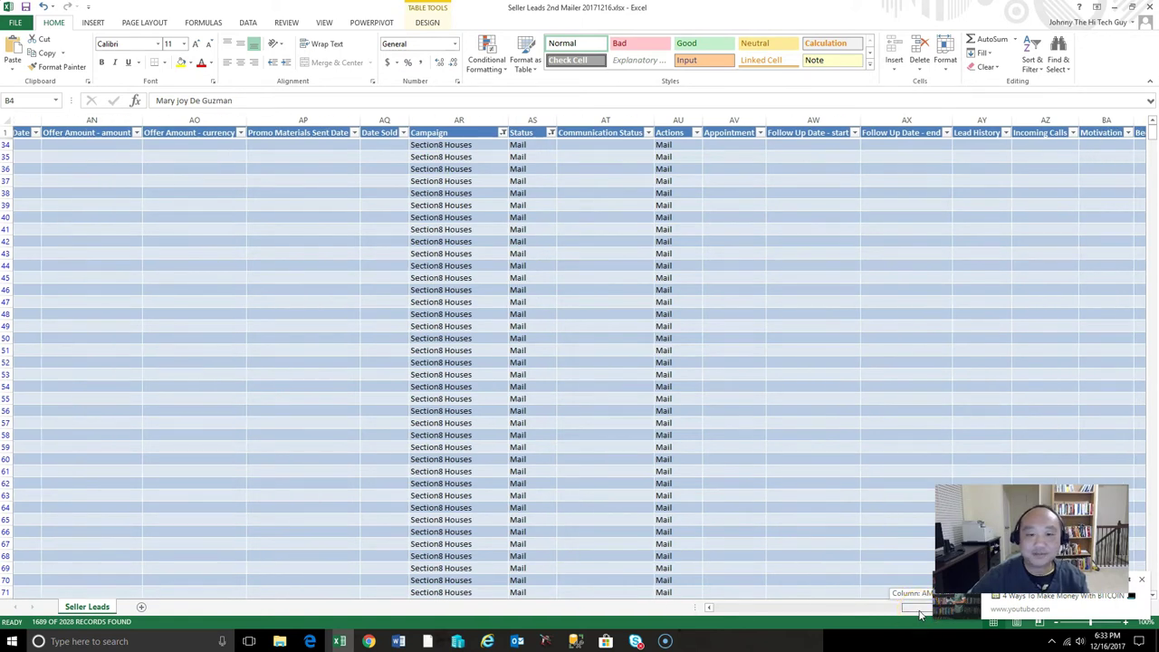
{"action": "left_click_drag", "start_coordinate": [921, 615], "coordinate": [1058, 609]}
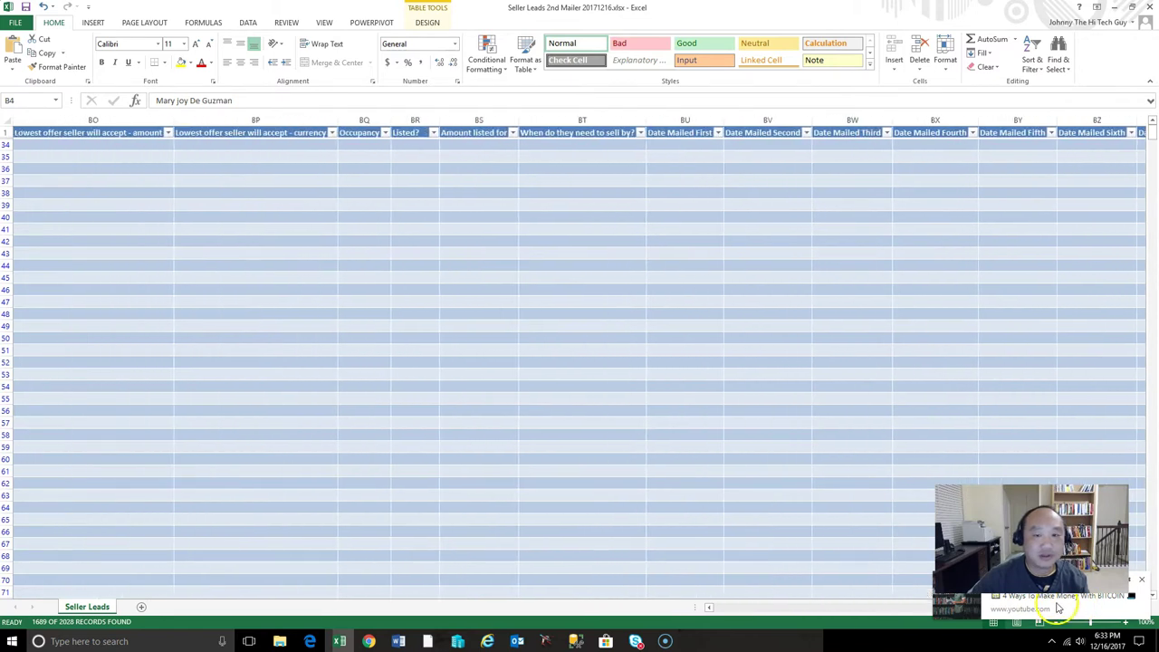
{"action": "left_click", "coordinate": [718, 133]}
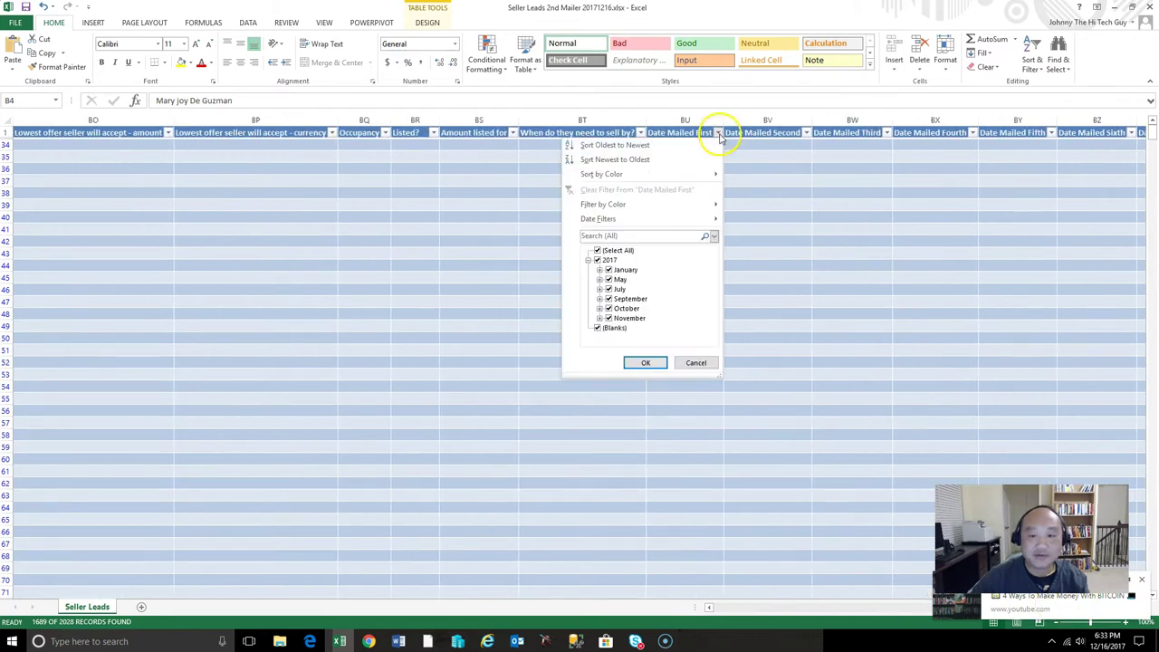
{"action": "left_click", "coordinate": [597, 329]}
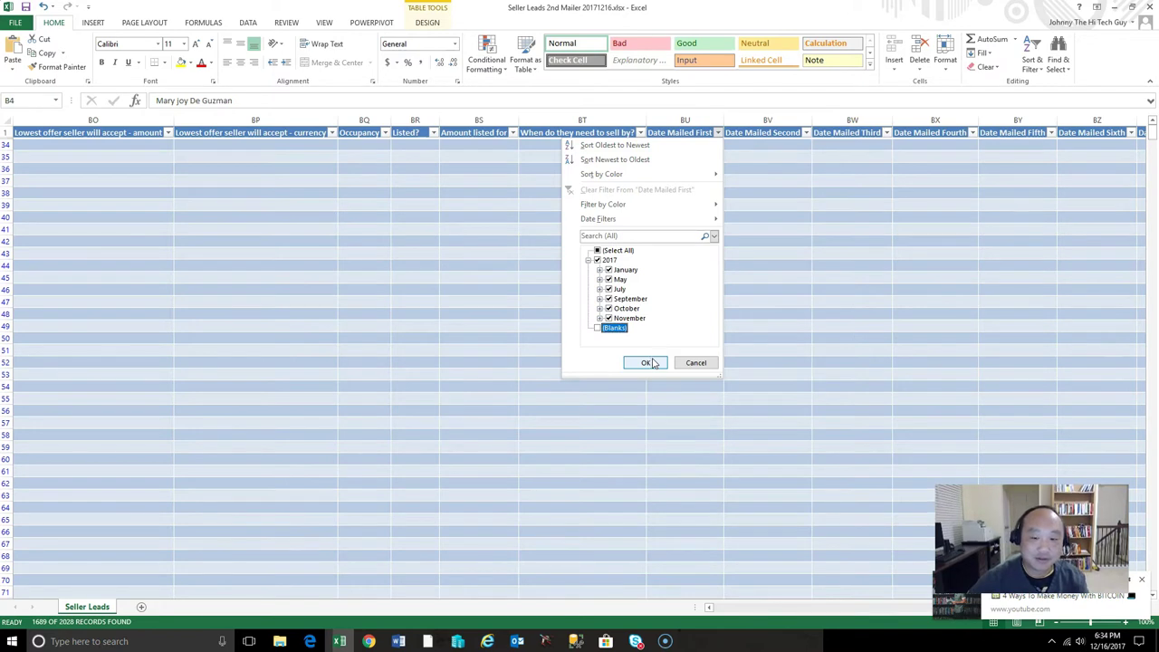
{"action": "left_click", "coordinate": [650, 362]}
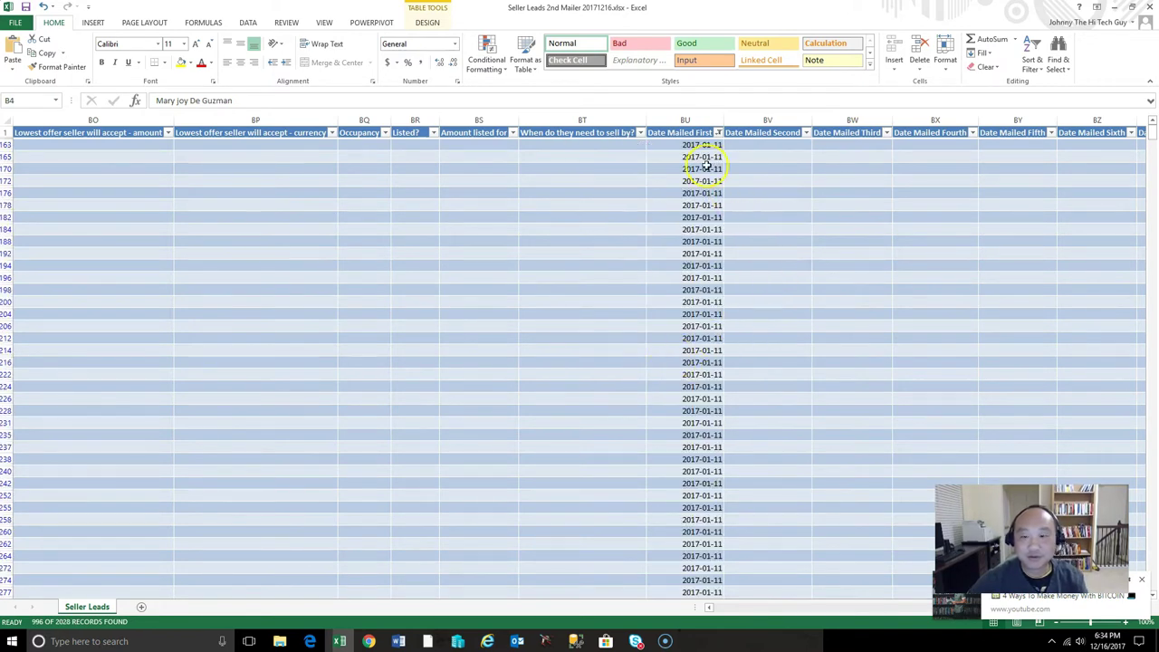
Step: Filter the Date Mailed Second column to show only blanks
{"action": "left_click", "coordinate": [806, 133]}
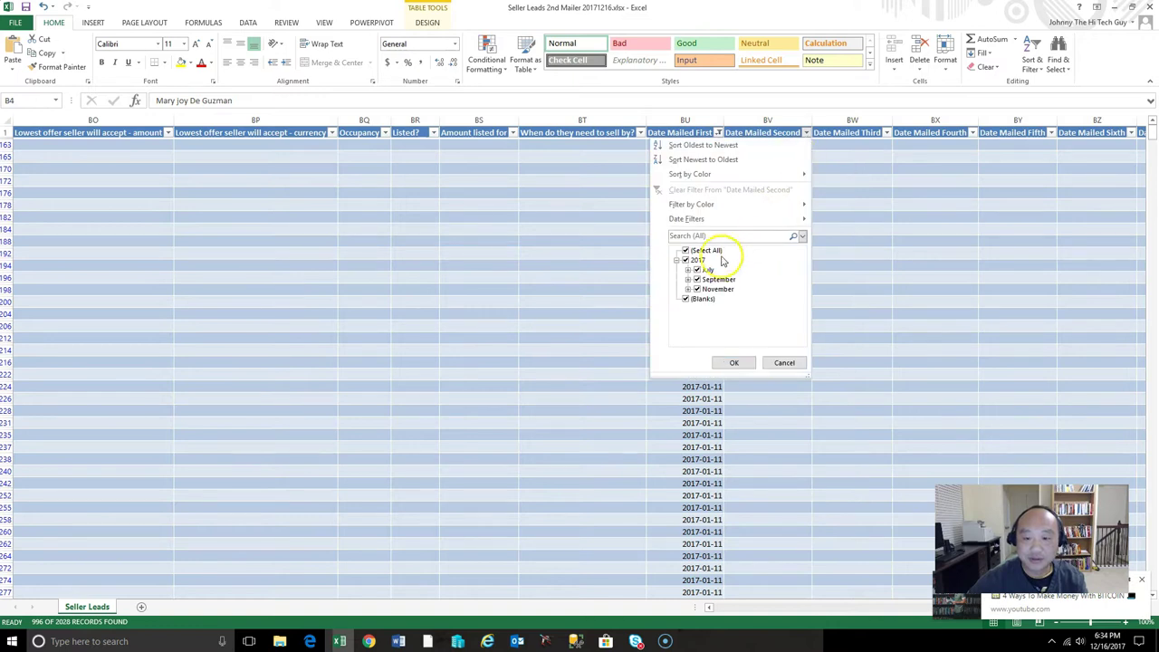
{"action": "left_click", "coordinate": [687, 251]}
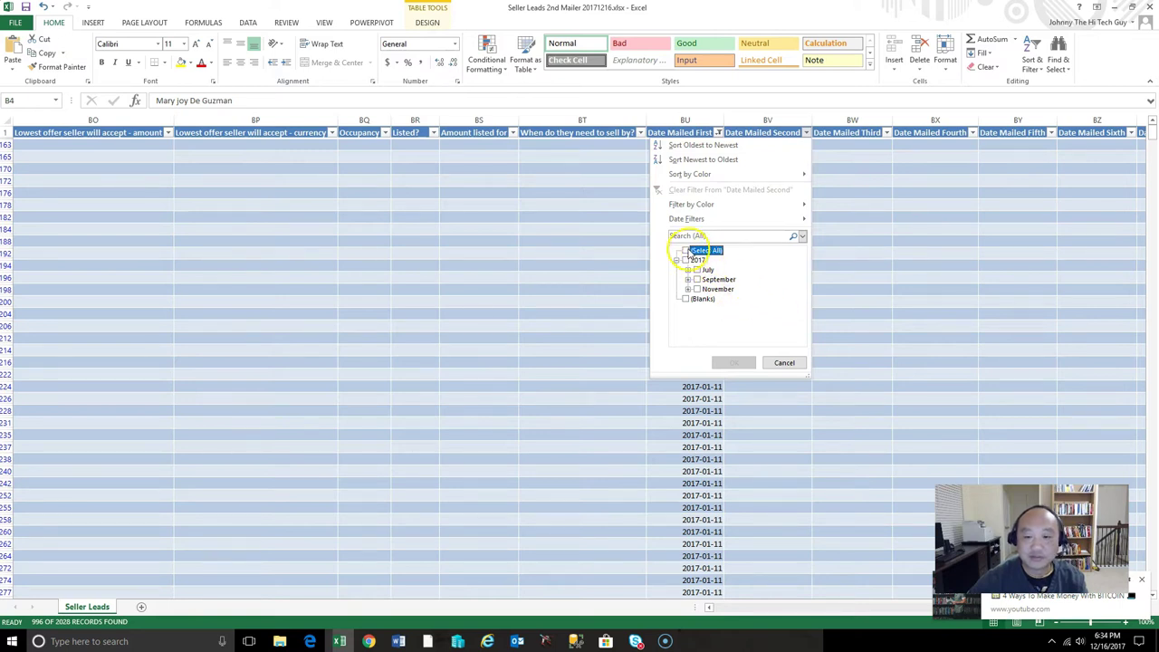
{"action": "left_click", "coordinate": [686, 298]}
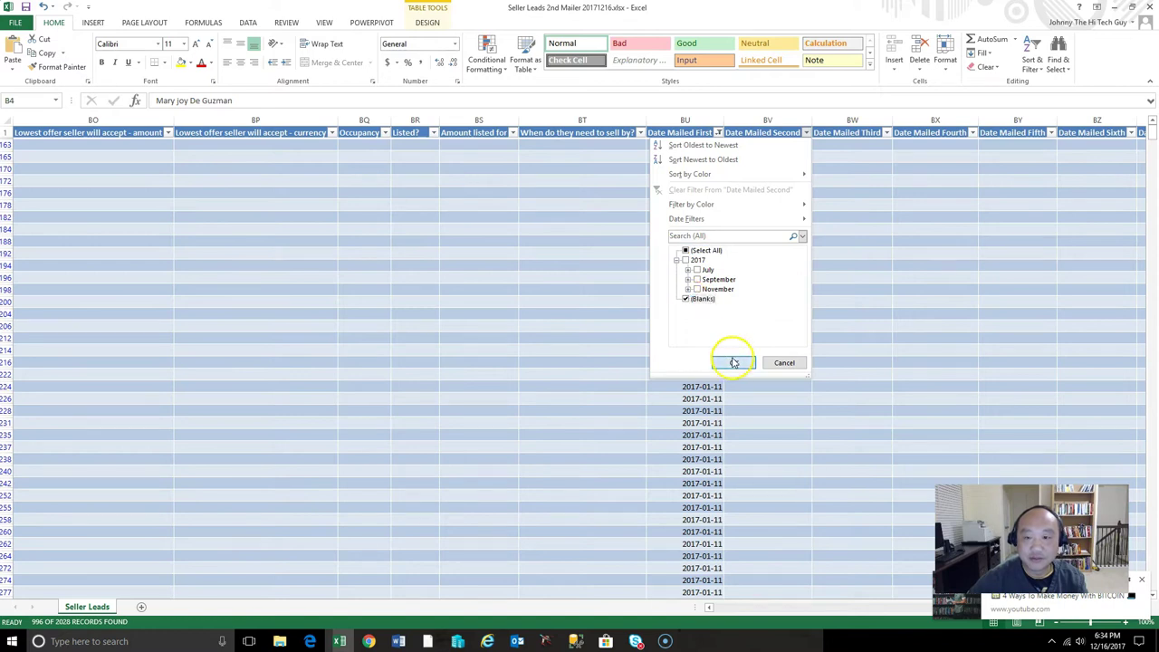
{"action": "left_click", "coordinate": [734, 362]}
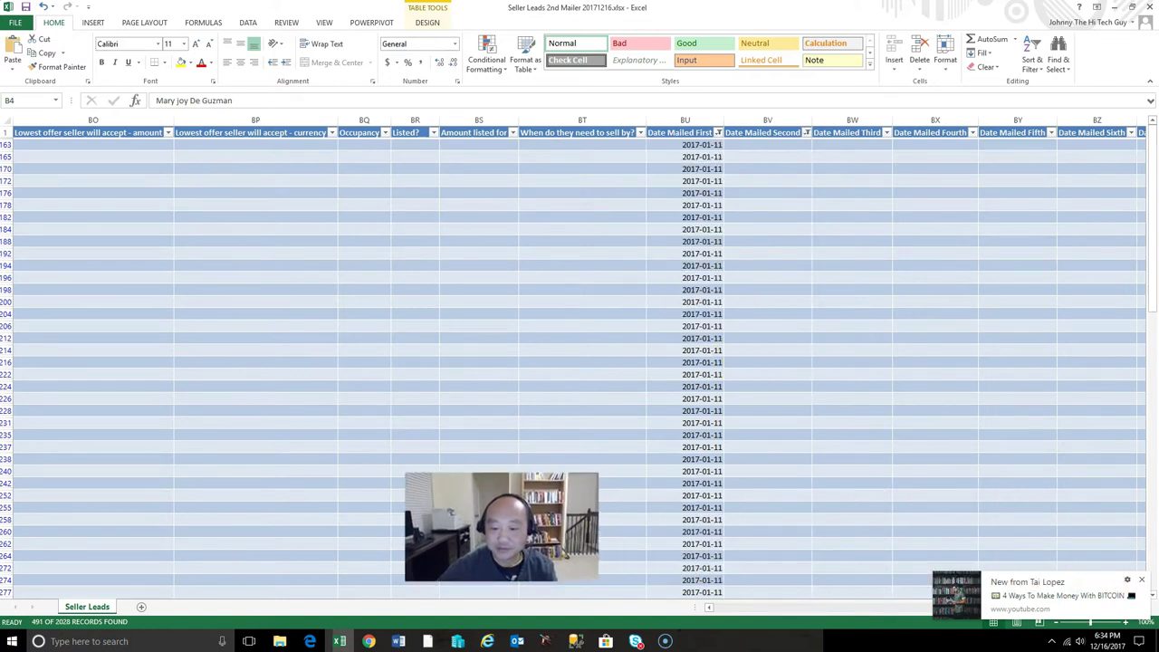
Step: Examine the filter values of the remaining mailing date columns, from Date Mailed Third through Date Mailed Twelfth, for any entered dates
{"action": "left_click", "coordinate": [887, 133]}
{"action": "left_click", "coordinate": [865, 361]}
{"action": "double_click", "coordinate": [972, 134]}
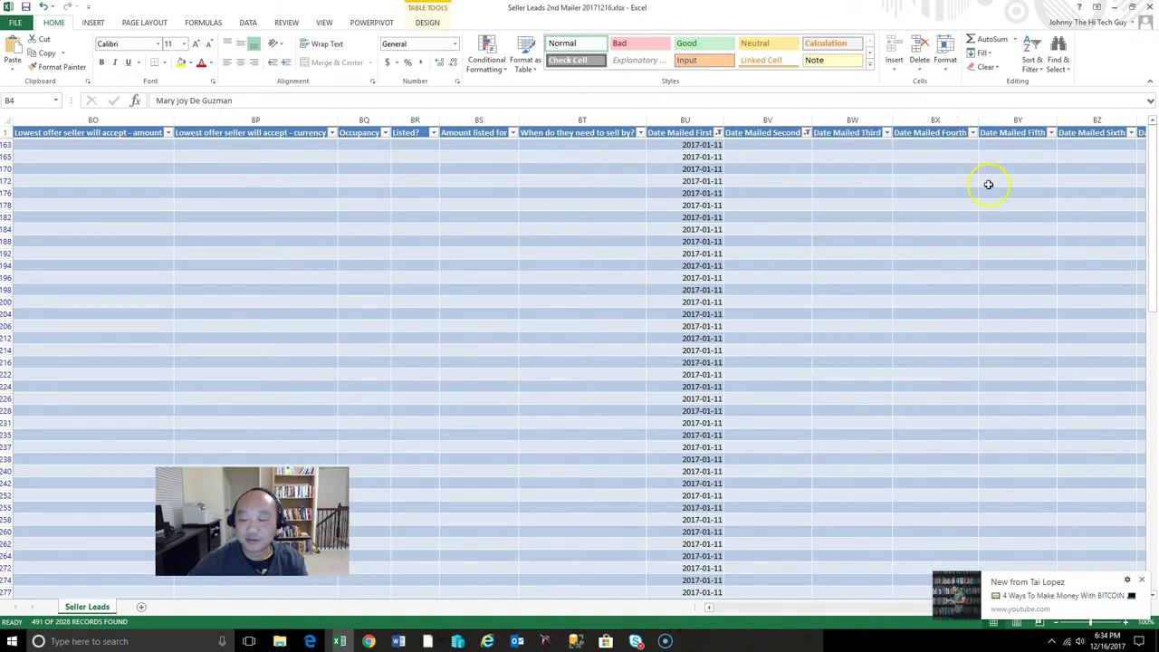
{"action": "left_click", "coordinate": [1141, 579]}
{"action": "left_click_drag", "start_coordinate": [1053, 613], "coordinate": [1072, 610]}
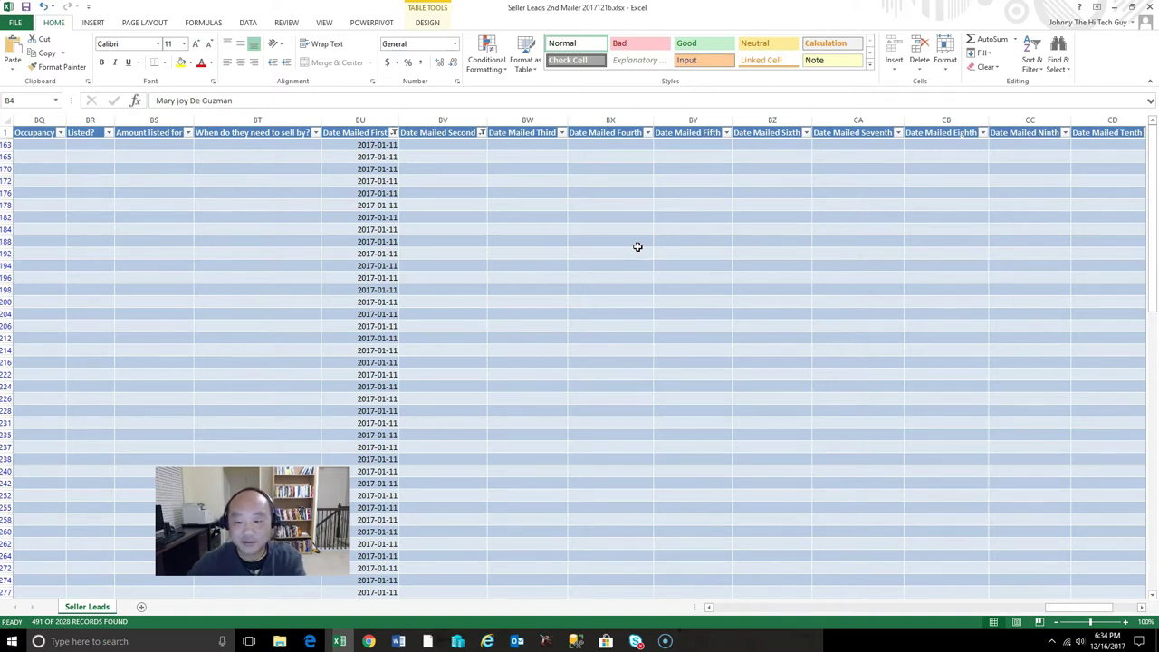
{"action": "left_click", "coordinate": [806, 132]}
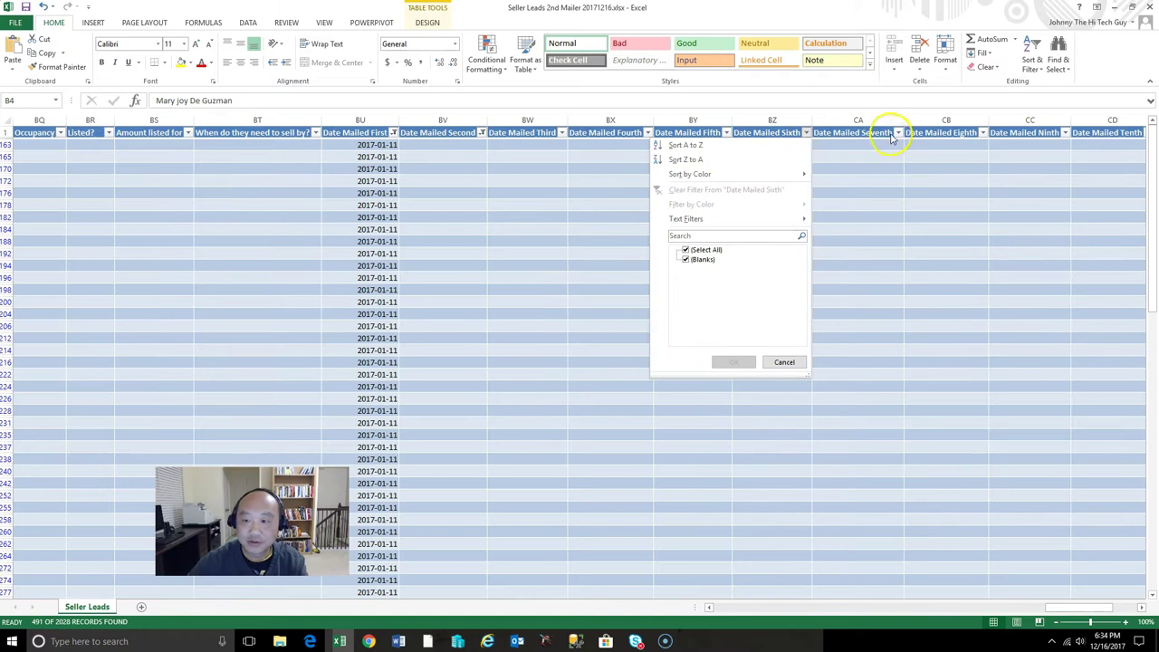
{"action": "left_click", "coordinate": [896, 133]}
{"action": "left_click", "coordinate": [897, 134]}
{"action": "left_click", "coordinate": [983, 134]}
{"action": "left_click", "coordinate": [982, 133]}
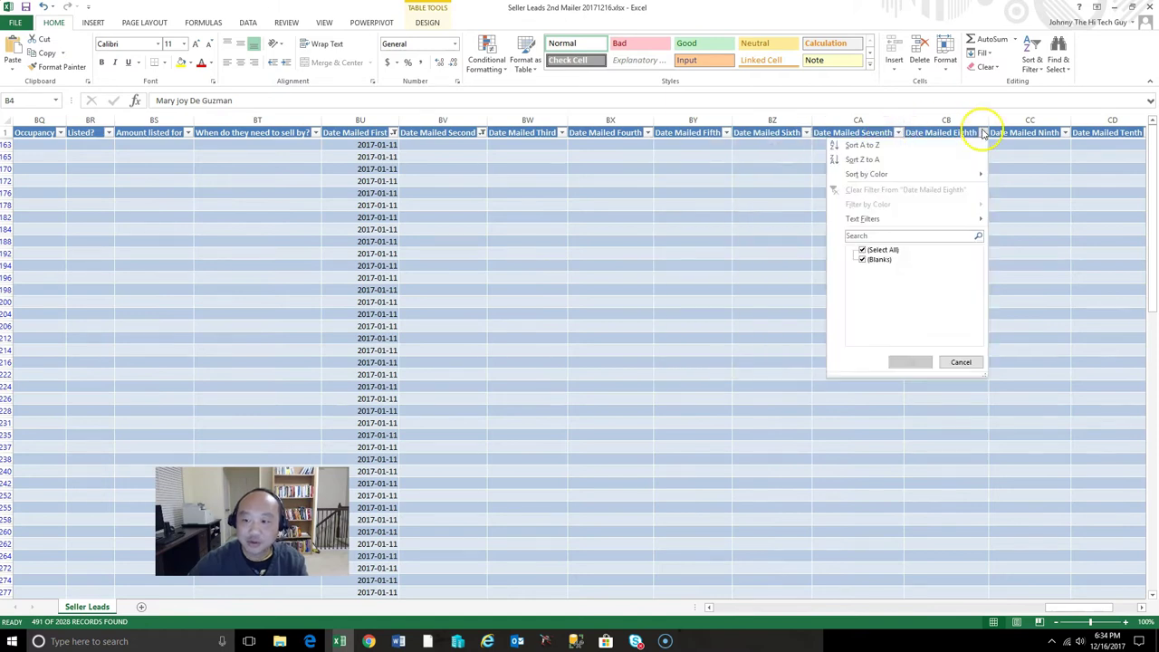
{"action": "left_click_drag", "start_coordinate": [1061, 608], "coordinate": [1090, 617]}
{"action": "left_click", "coordinate": [762, 133]}
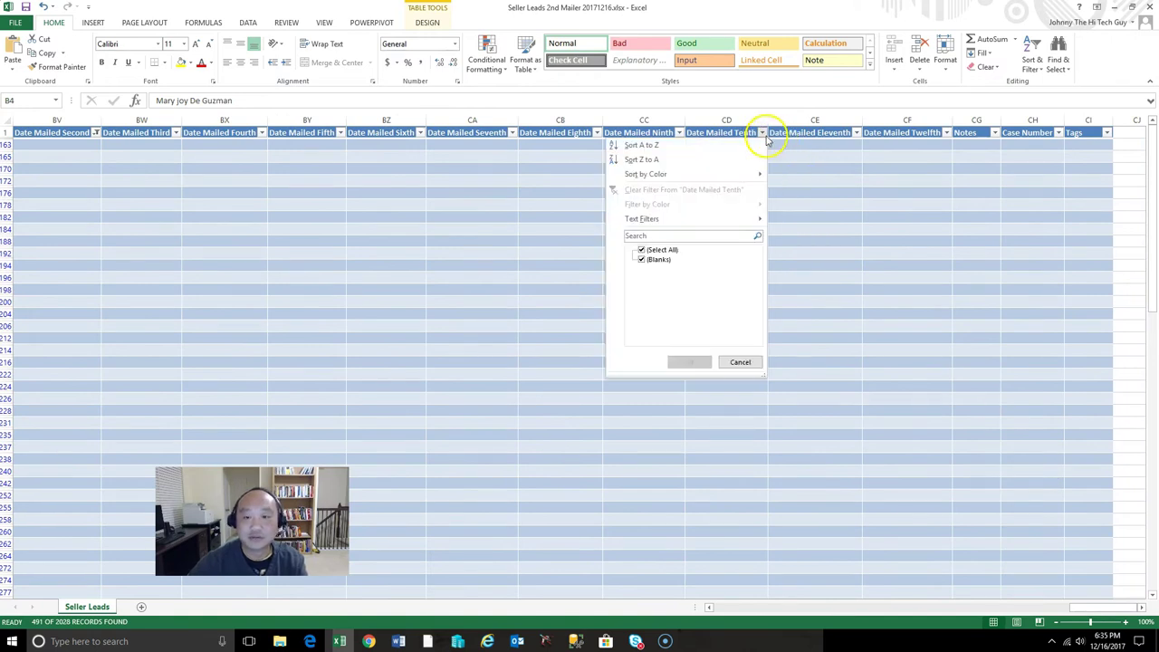
{"action": "left_click", "coordinate": [856, 133]}
{"action": "left_click", "coordinate": [856, 133]}
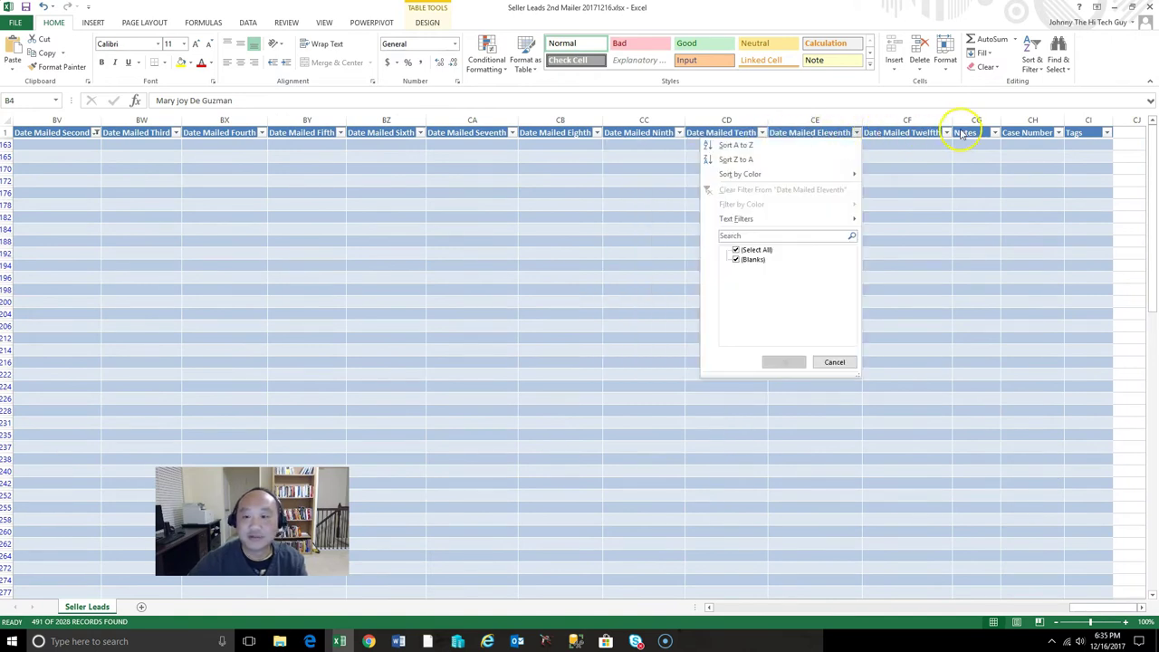
{"action": "left_click", "coordinate": [946, 133]}
{"action": "left_click", "coordinate": [946, 133]}
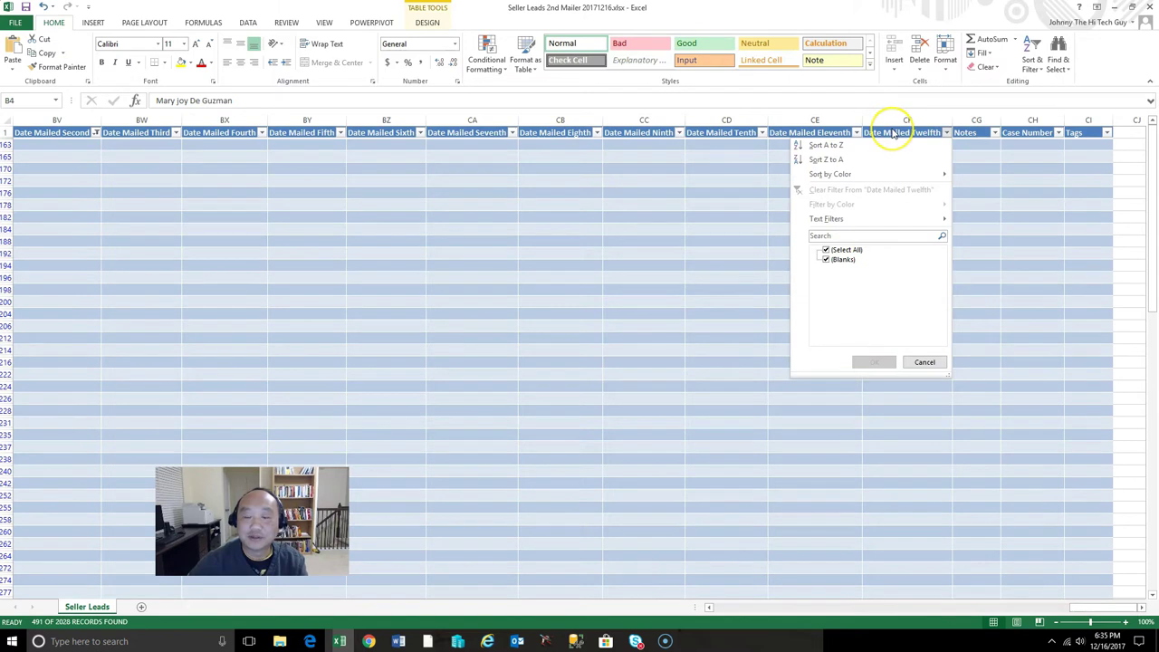
{"action": "left_click", "coordinate": [1100, 609]}
Step: Filter the Date Mailed First column to show only dates before 11/17/2017
{"action": "left_click_drag", "start_coordinate": [1101, 616], "coordinate": [995, 618]}
{"action": "left_click_drag", "start_coordinate": [1040, 616], "coordinate": [1069, 613]}
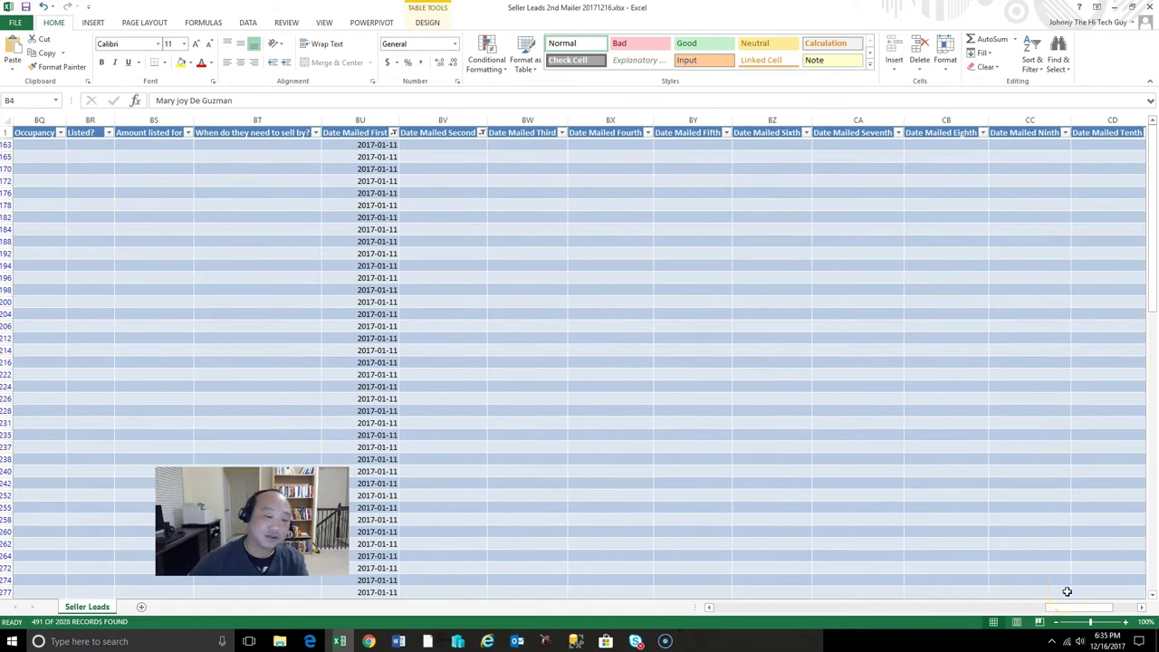
{"action": "left_click_drag", "start_coordinate": [1069, 611], "coordinate": [1055, 614]}
{"action": "left_click", "coordinate": [837, 132]}
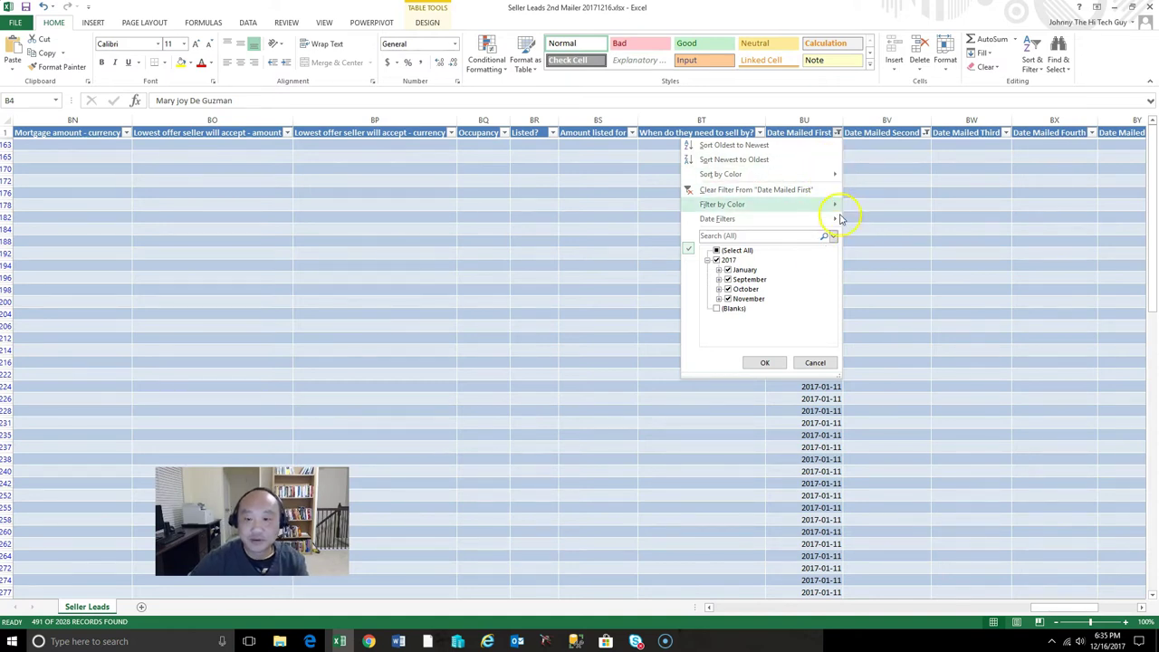
{"action": "mouse_move", "coordinate": [838, 221]}
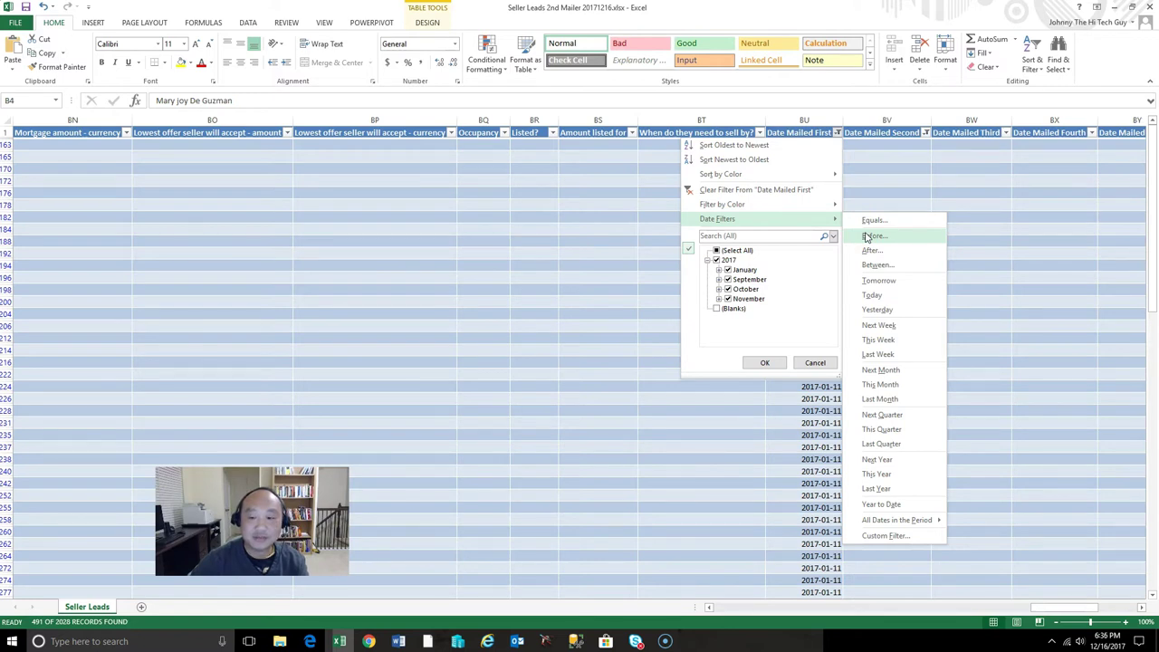
{"action": "left_click", "coordinate": [870, 235]}
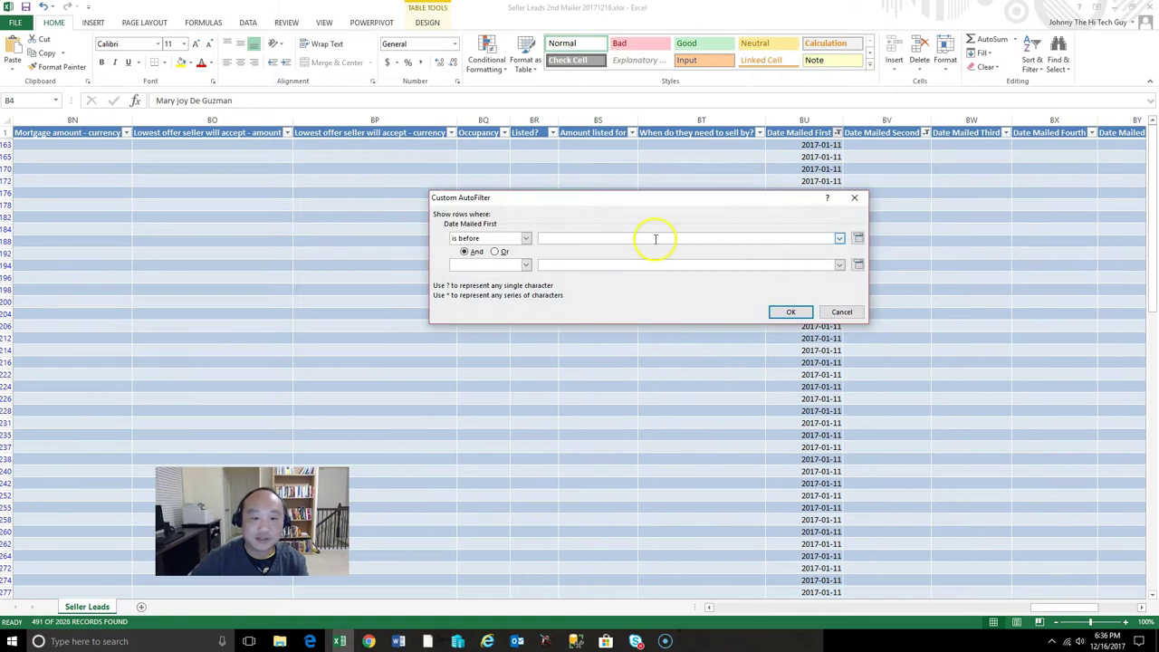
{"action": "left_click", "coordinate": [857, 238]}
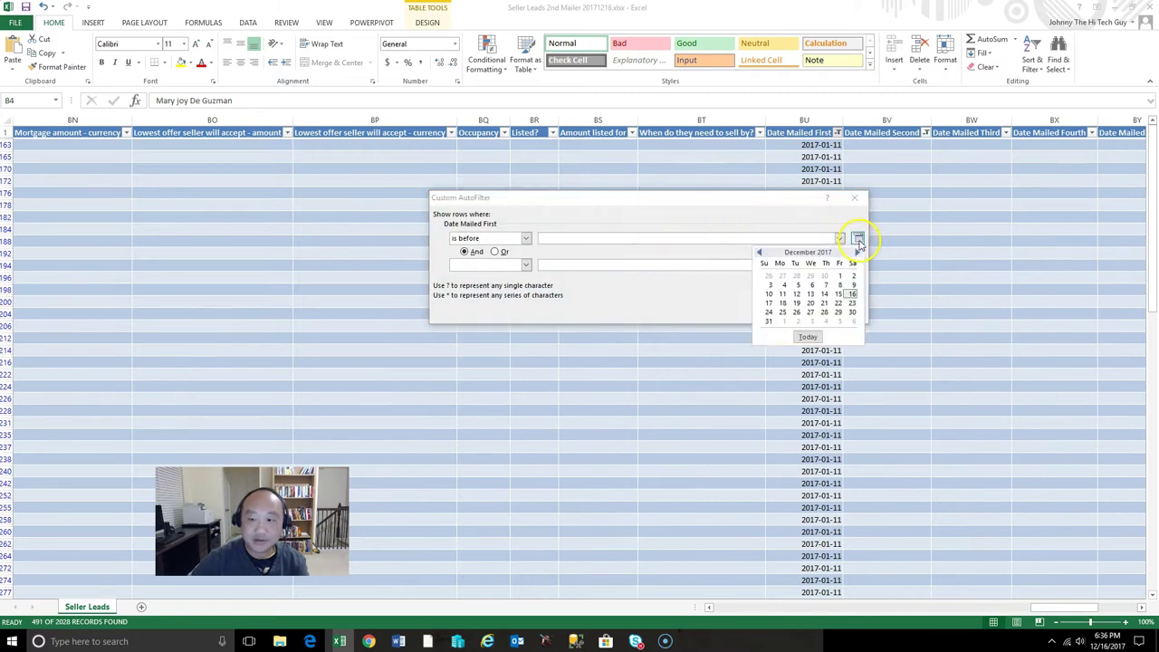
{"action": "left_click", "coordinate": [761, 253]}
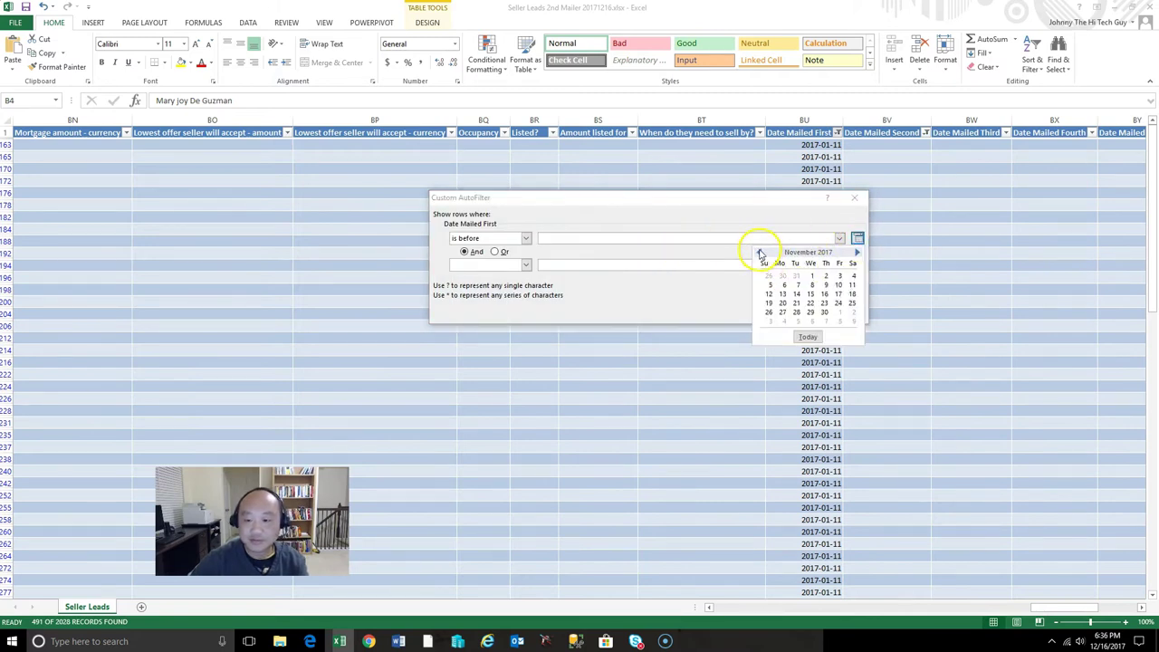
{"action": "left_click", "coordinate": [829, 296]}
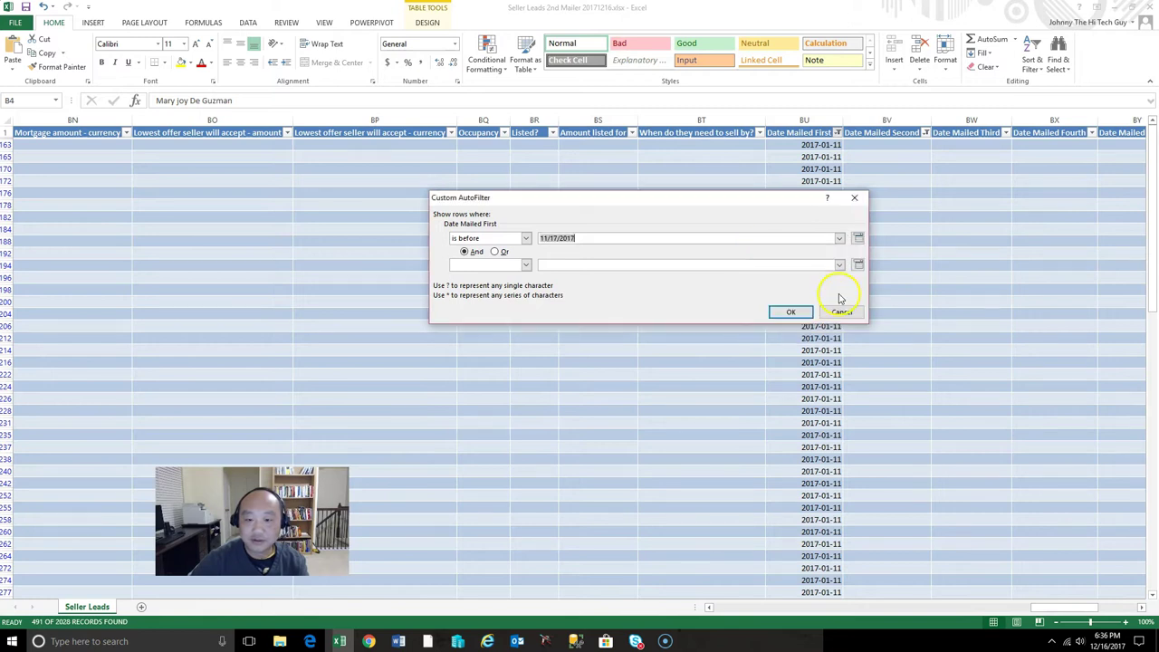
{"action": "left_click", "coordinate": [791, 313]}
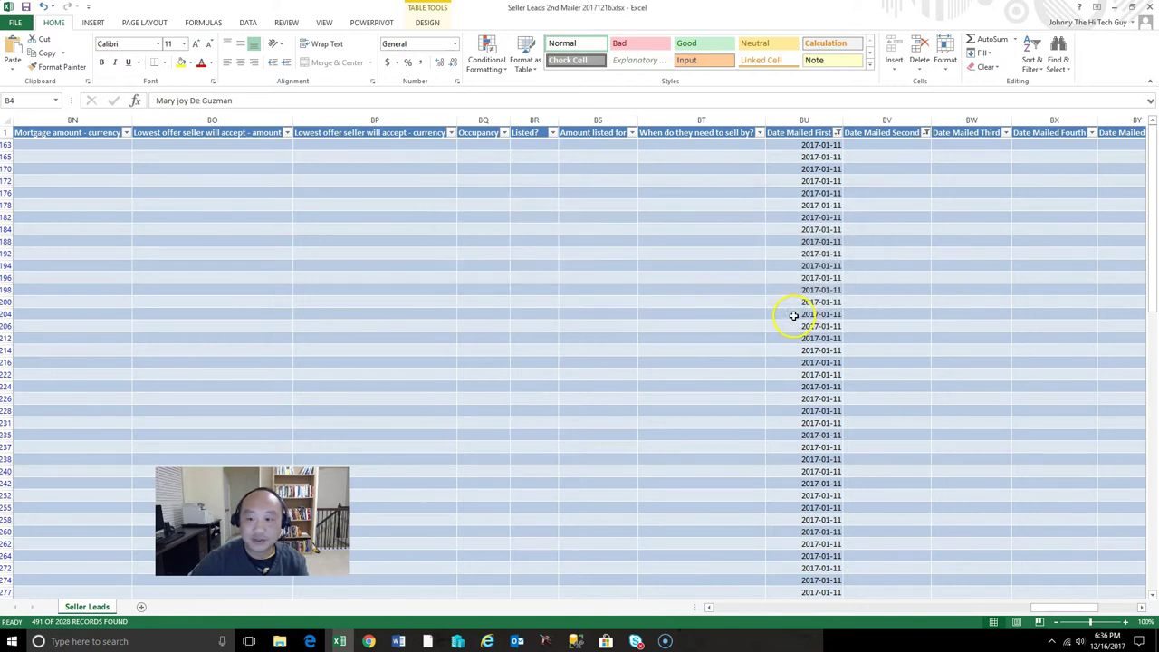
Step: Examine the first and last Date Mailed First dates, the Date Mailed Second filter values and the filtered leads' other columns
{"action": "left_click", "coordinate": [822, 147]}
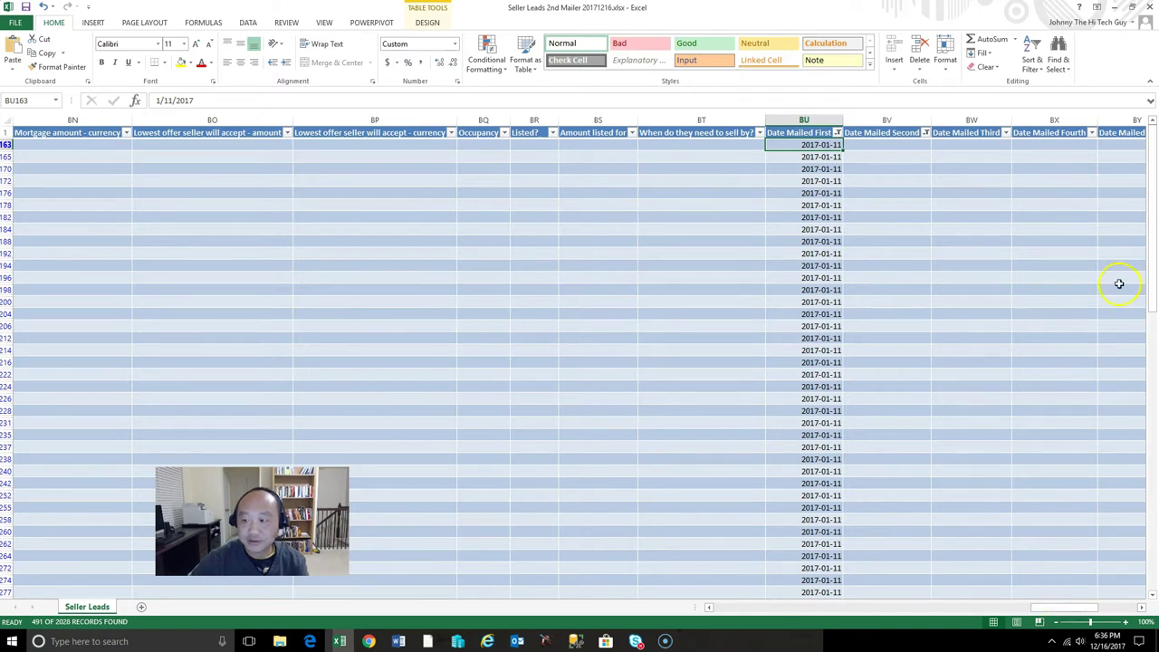
{"action": "left_click_drag", "start_coordinate": [1155, 216], "coordinate": [1157, 549]}
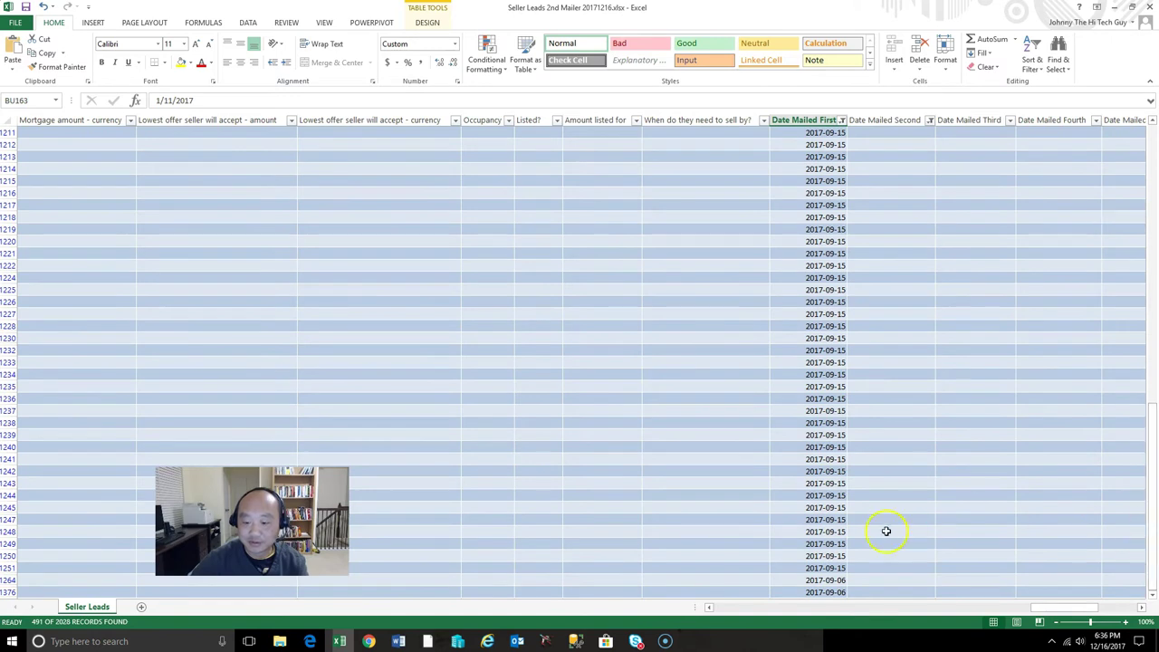
{"action": "left_click", "coordinate": [826, 591]}
{"action": "left_click_drag", "start_coordinate": [1149, 462], "coordinate": [1152, 136]}
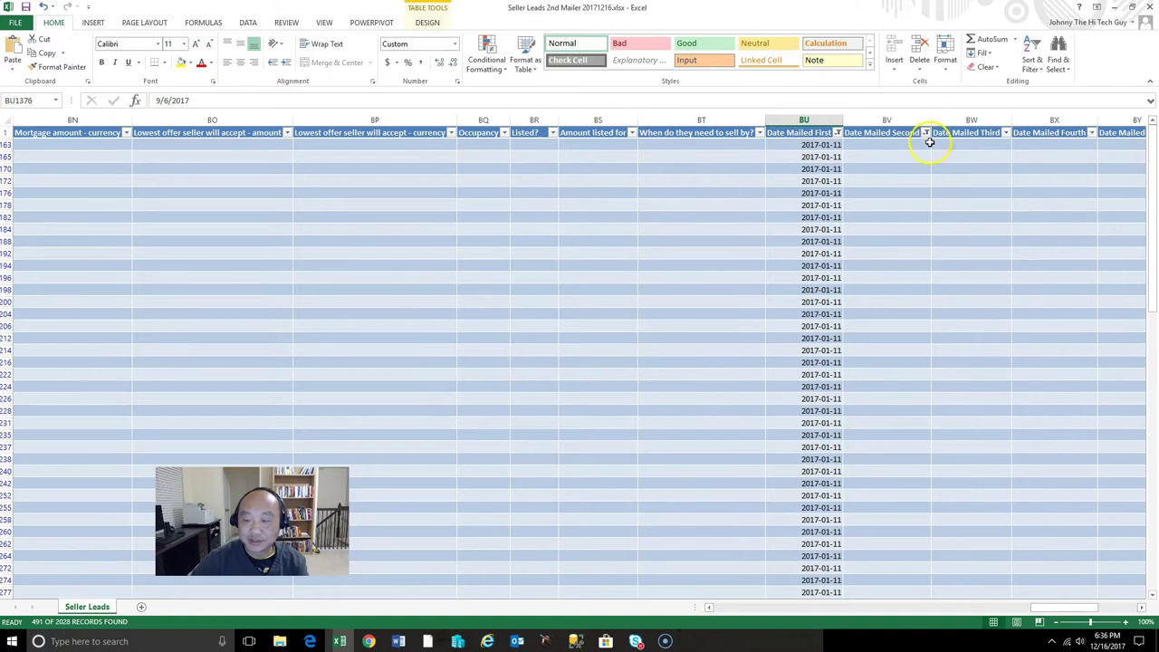
{"action": "left_click", "coordinate": [926, 134]}
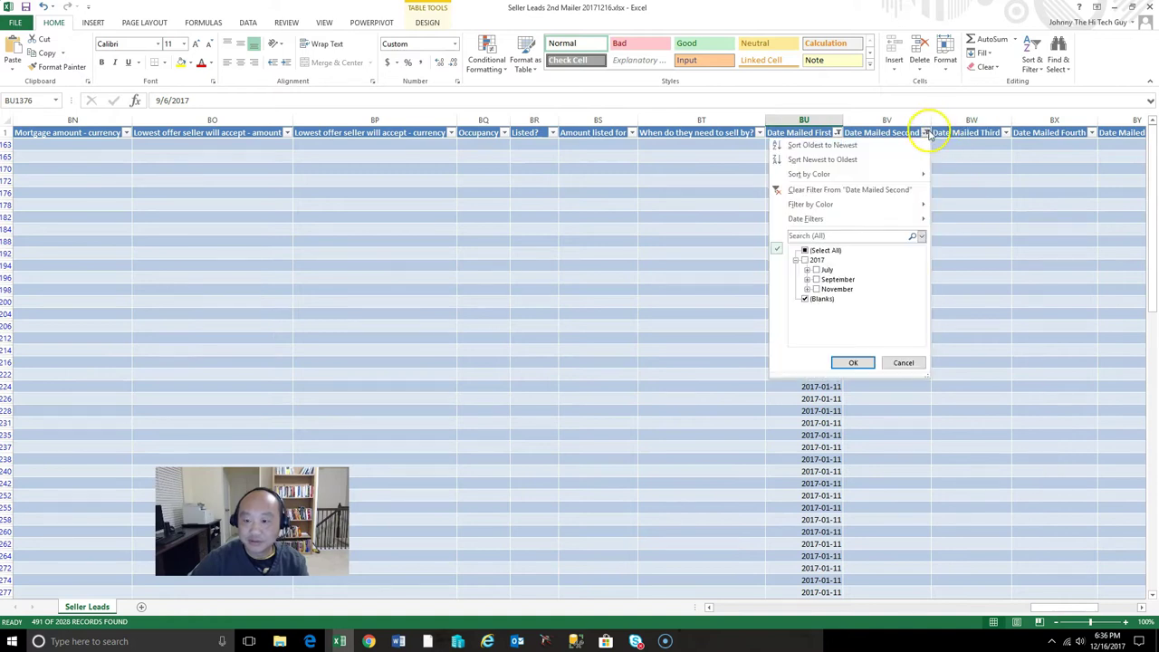
{"action": "left_click", "coordinate": [928, 133]}
{"action": "left_click_drag", "start_coordinate": [1061, 607], "coordinate": [771, 611]}
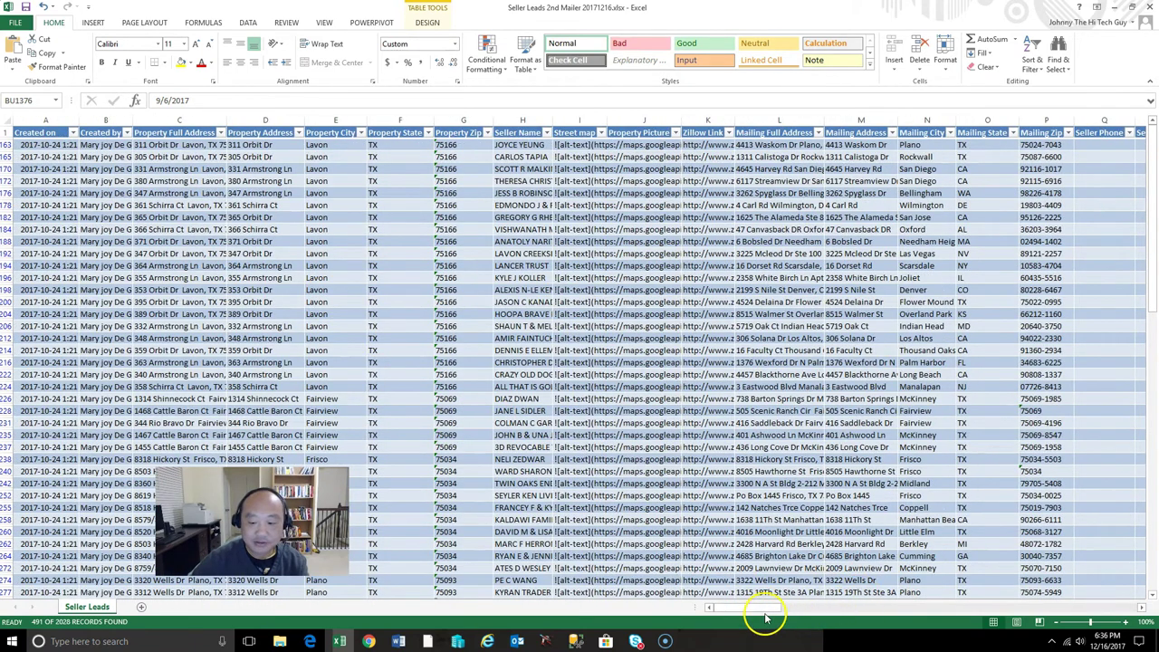
{"action": "left_click_drag", "start_coordinate": [764, 614], "coordinate": [896, 614]}
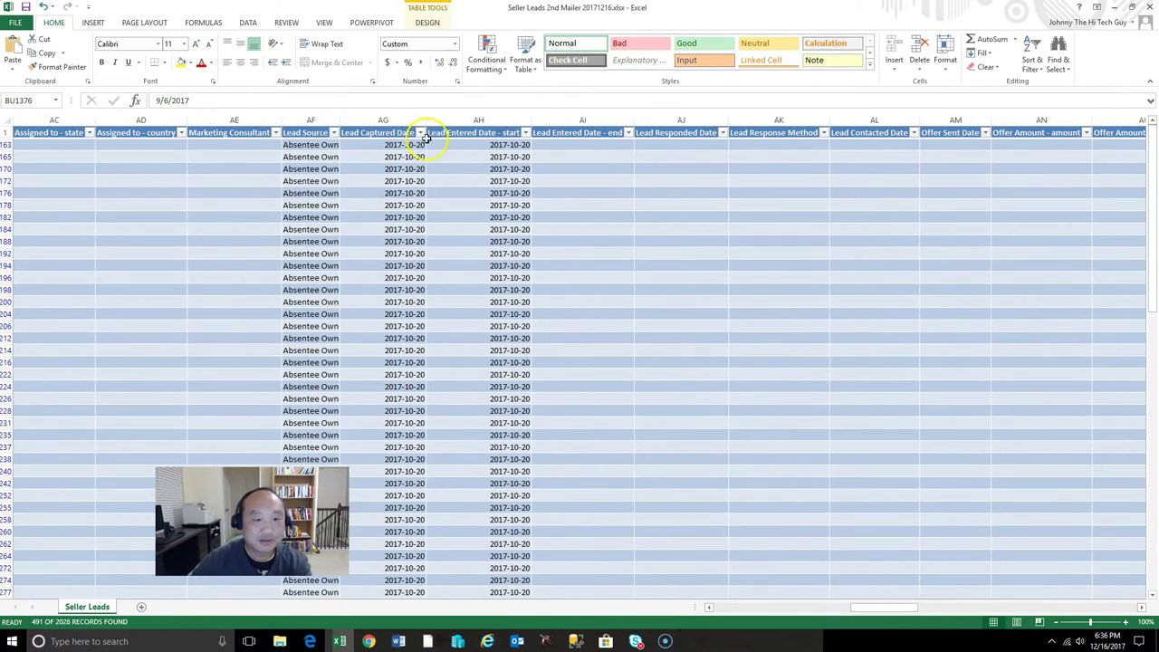
{"action": "left_click_drag", "start_coordinate": [865, 605], "coordinate": [1072, 618]}
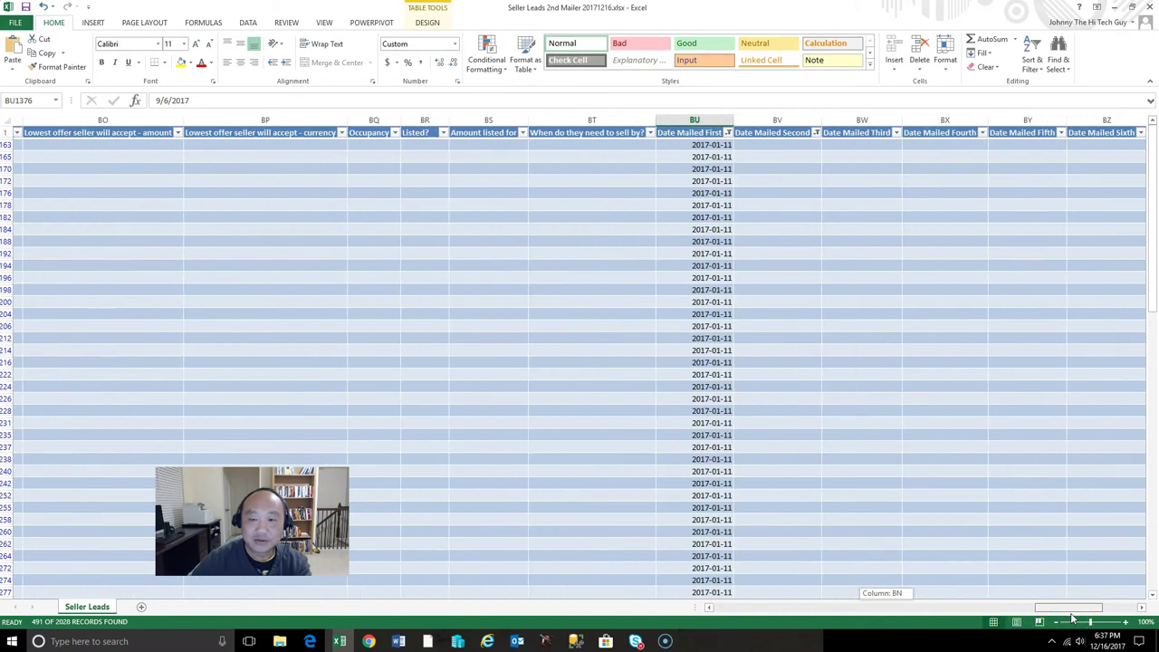
{"action": "mouse_move", "coordinate": [1072, 618]}
{"action": "left_mouse_down"}
{"action": "mouse_move", "coordinate": [872, 621]}
{"action": "mouse_move", "coordinate": [1087, 615]}
{"action": "left_mouse_up"}
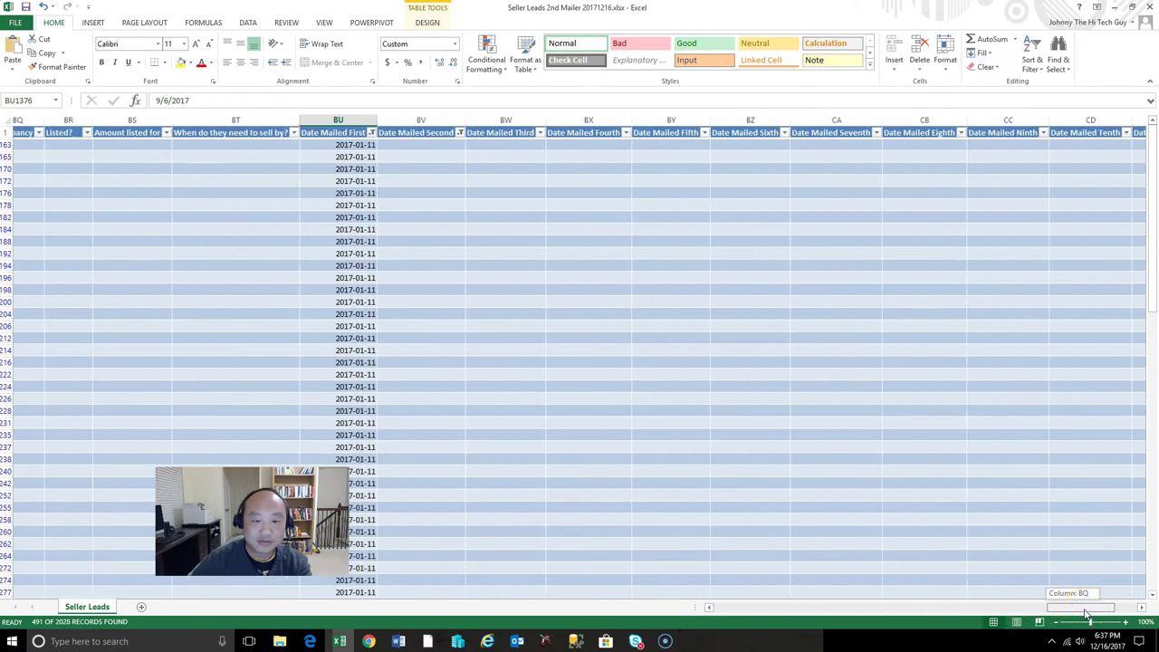
{"action": "left_click_drag", "start_coordinate": [1087, 615], "coordinate": [734, 615]}
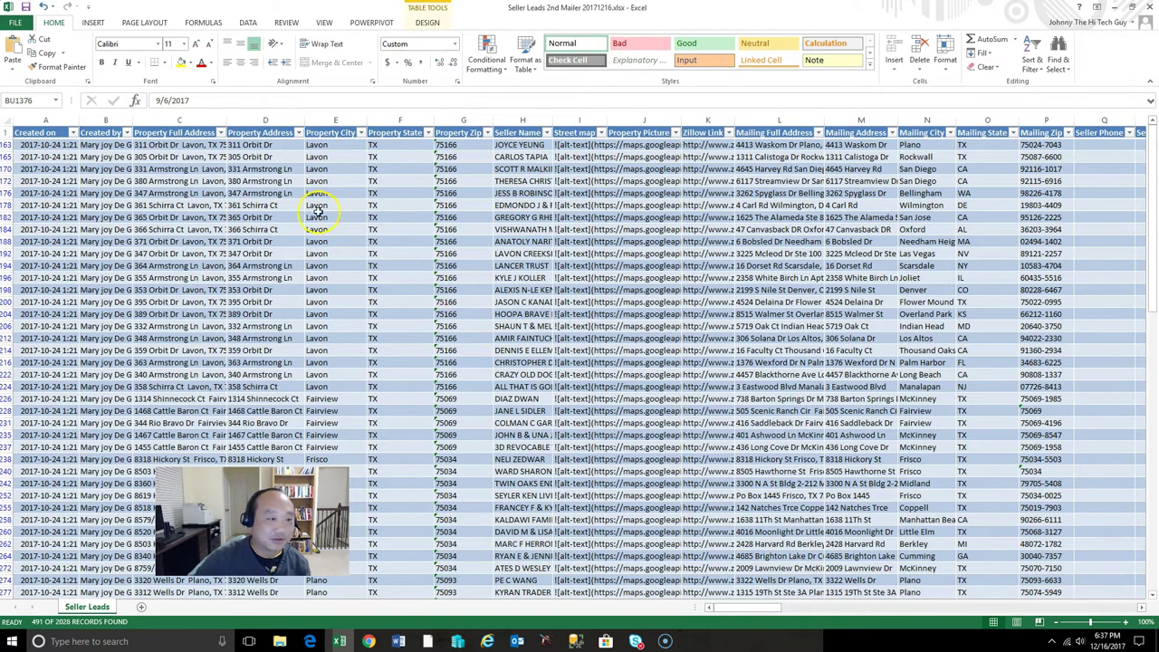
Step: Fit the Created by column's width to its contents
{"action": "double_click", "coordinate": [133, 121]}
{"action": "left_click_drag", "start_coordinate": [125, 156], "coordinate": [117, 280]}
{"action": "left_click", "coordinate": [248, 241]}
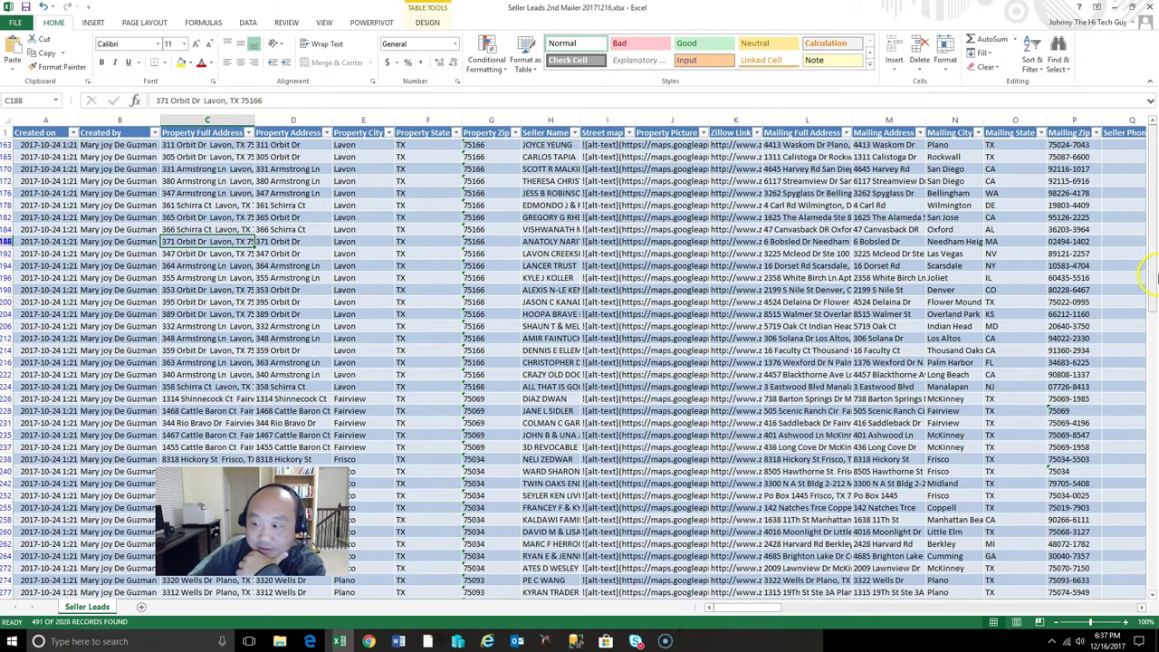
Step: Select the Created on cells of all filtered rows to count the records
{"action": "left_click_drag", "start_coordinate": [1156, 280], "coordinate": [1154, 280]}
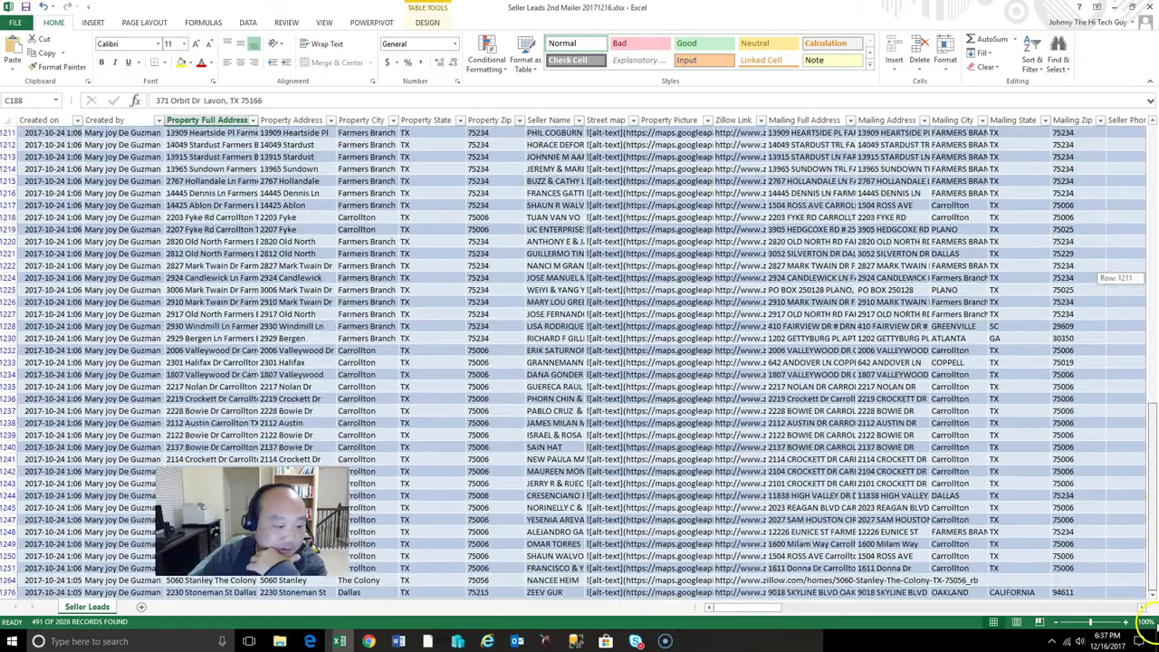
{"action": "left_click_drag", "start_coordinate": [1145, 623], "coordinate": [776, 613]}
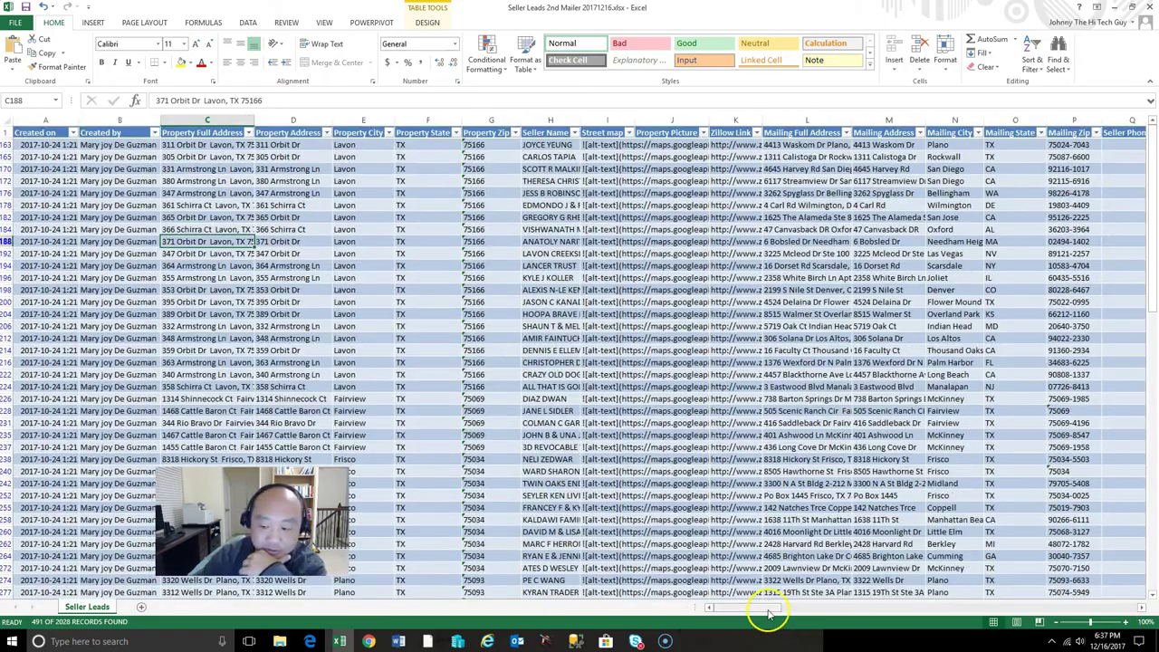
{"action": "left_click_drag", "start_coordinate": [59, 144], "coordinate": [61, 585]}
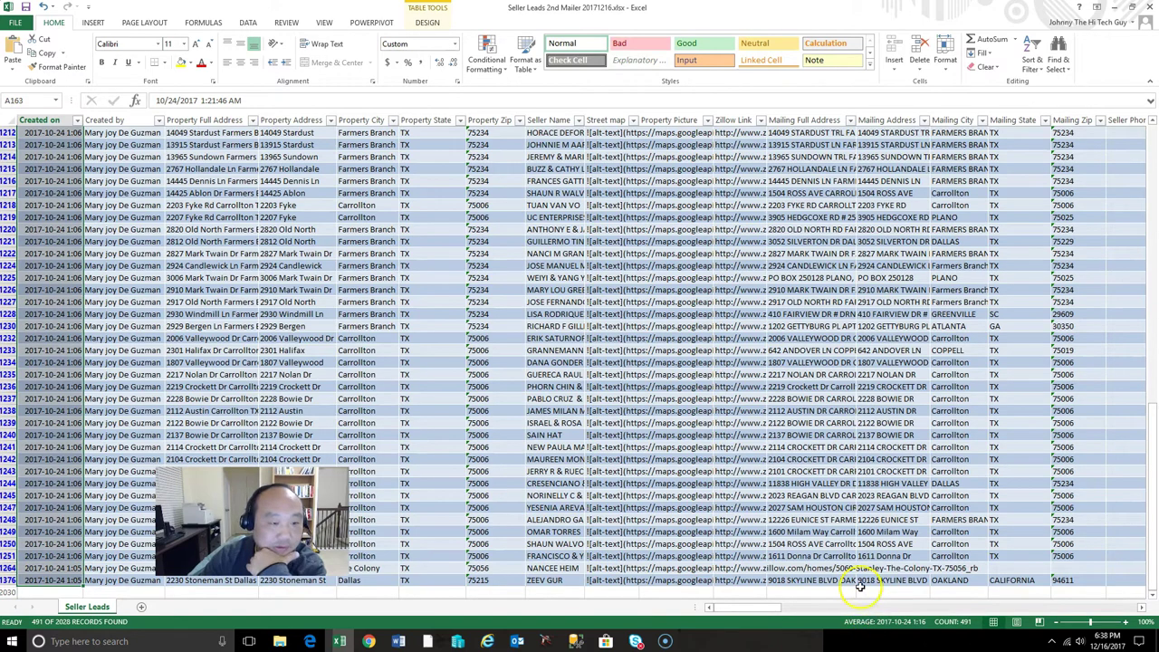
{"action": "left_click_drag", "start_coordinate": [1155, 452], "coordinate": [1144, 181]}
Step: Recheck the filtered rows' Campaign, Status and Date Mailed First values and the filter values of the subsequent mailing date columns
{"action": "left_click_drag", "start_coordinate": [770, 606], "coordinate": [942, 610]}
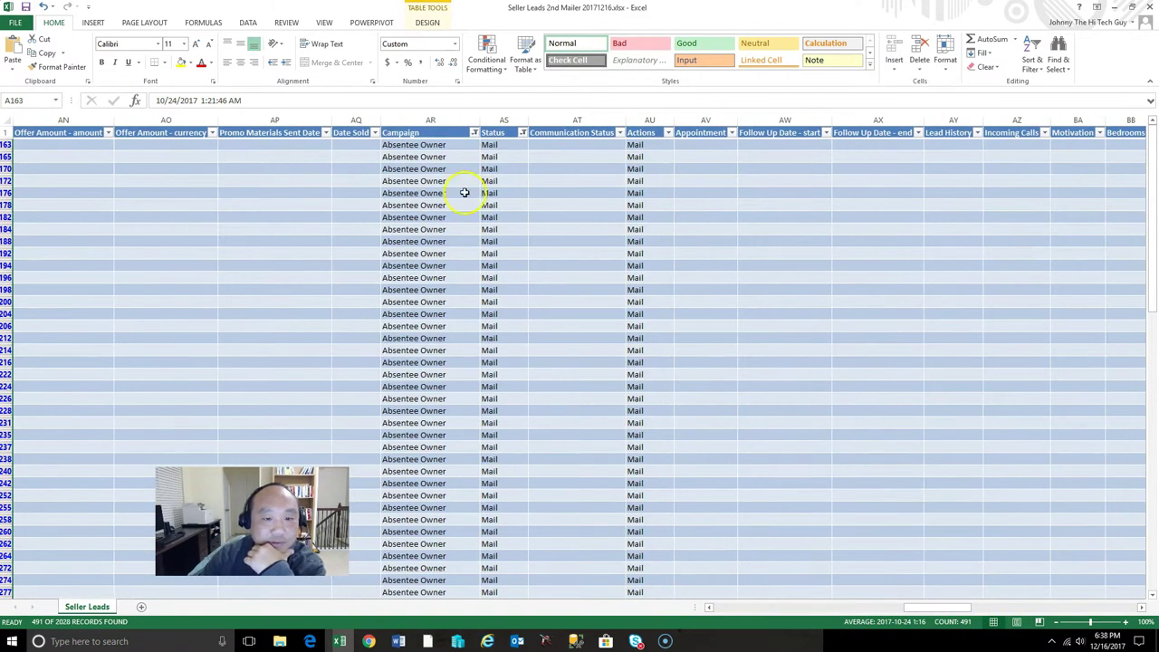
{"action": "left_click_drag", "start_coordinate": [464, 204], "coordinate": [490, 311]}
{"action": "left_click_drag", "start_coordinate": [1152, 234], "coordinate": [1150, 159]}
{"action": "left_click_drag", "start_coordinate": [956, 615], "coordinate": [1091, 622]}
{"action": "left_click_drag", "start_coordinate": [702, 145], "coordinate": [705, 427]}
{"action": "left_click_drag", "start_coordinate": [1151, 254], "coordinate": [1129, 212]}
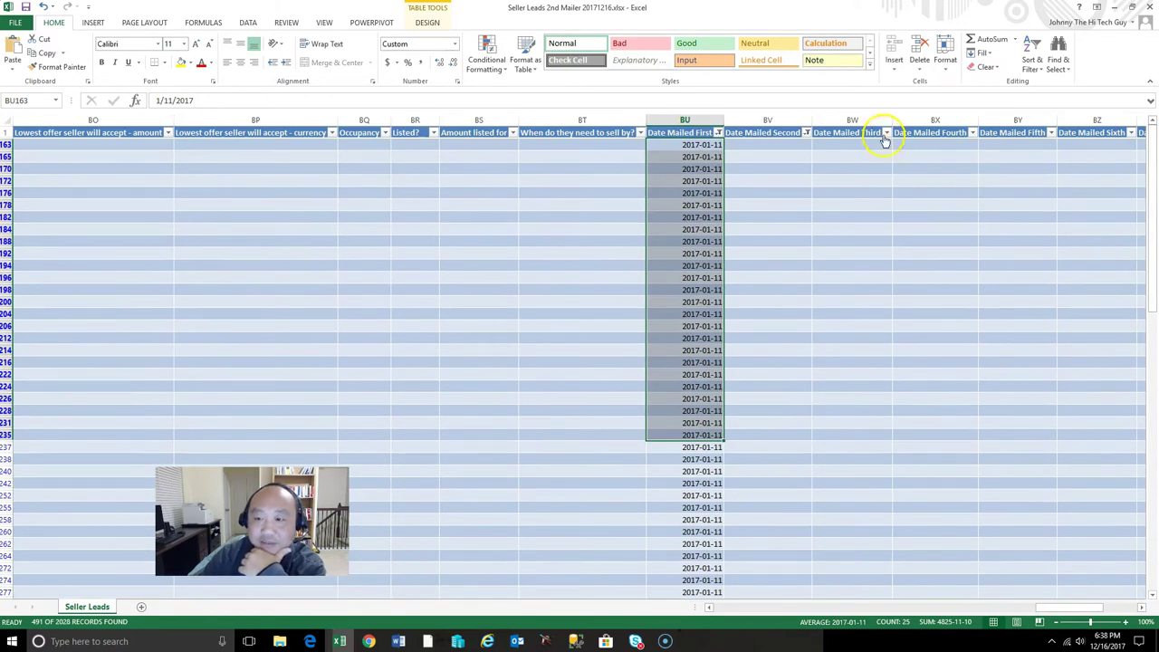
{"action": "left_click_drag", "start_coordinate": [1078, 613], "coordinate": [1094, 616]}
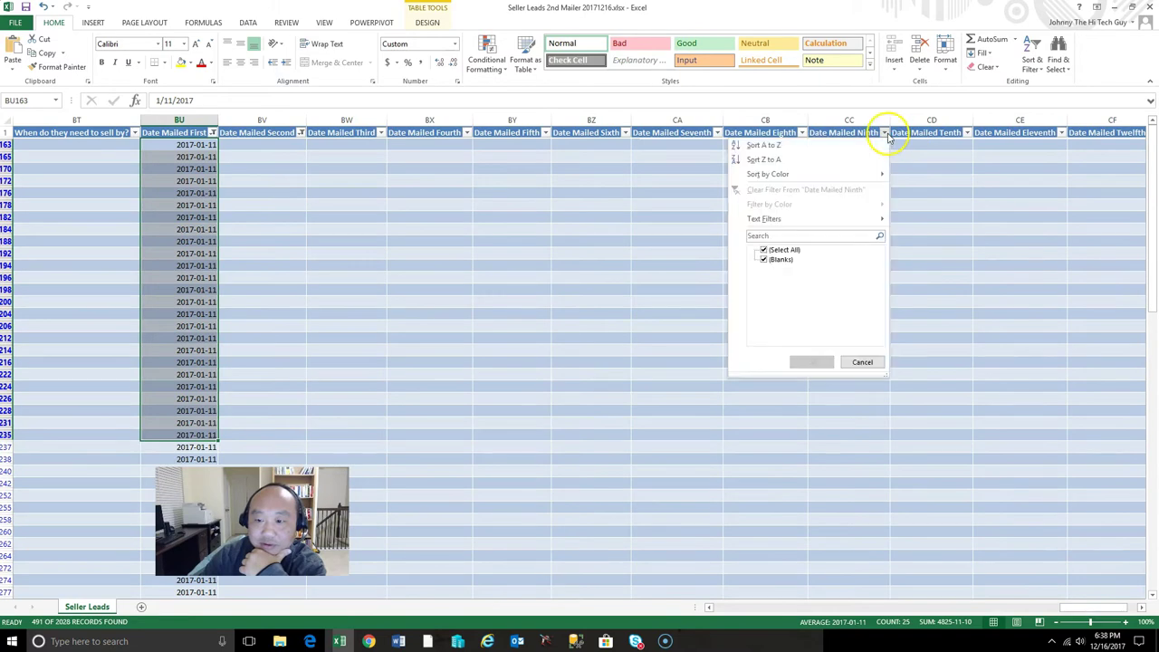
{"action": "left_click", "coordinate": [967, 134]}
{"action": "left_click", "coordinate": [968, 134]}
{"action": "left_click", "coordinate": [967, 133]}
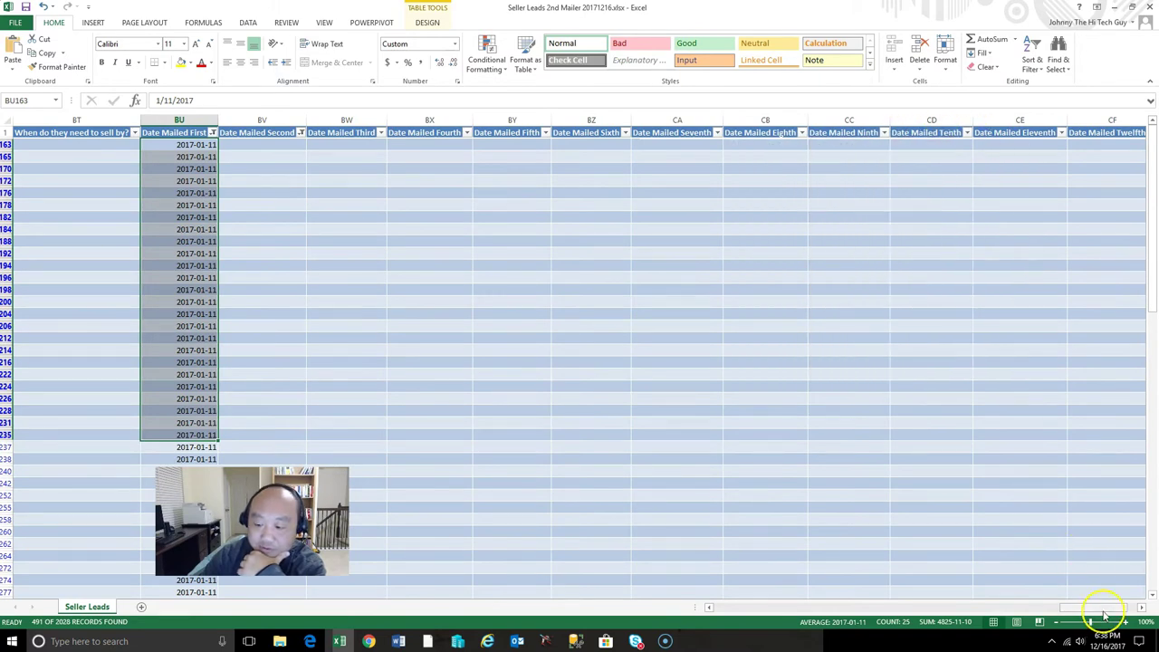
{"action": "left_click_drag", "start_coordinate": [1087, 608], "coordinate": [720, 619]}
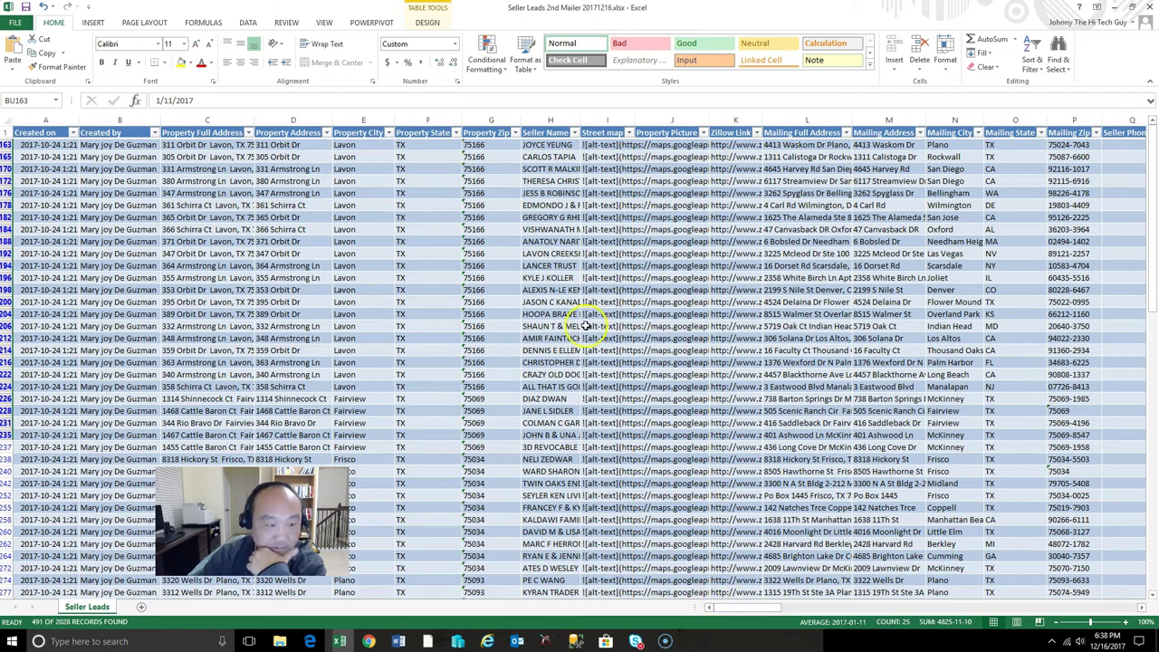
Step: Copy all filtered lead rows including the header row into a new sheet
{"action": "left_click", "coordinate": [54, 146]}
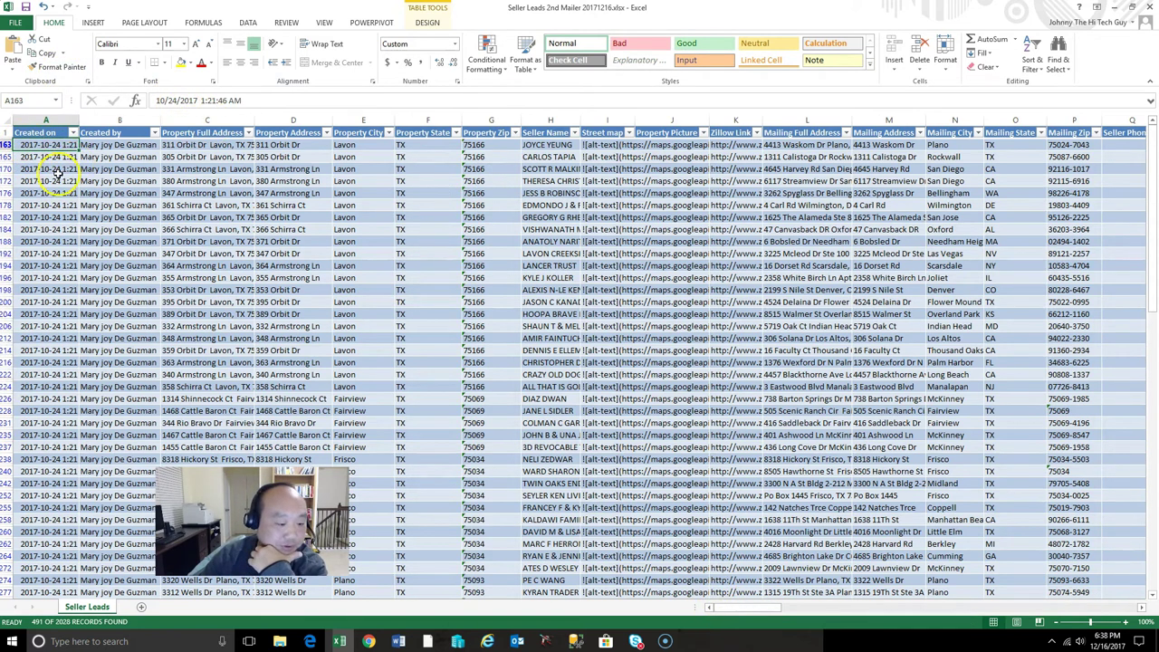
{"action": "left_click_drag", "start_coordinate": [52, 133], "coordinate": [1029, 136]}
{"action": "left_click_drag", "start_coordinate": [1018, 60], "coordinate": [1022, 643]}
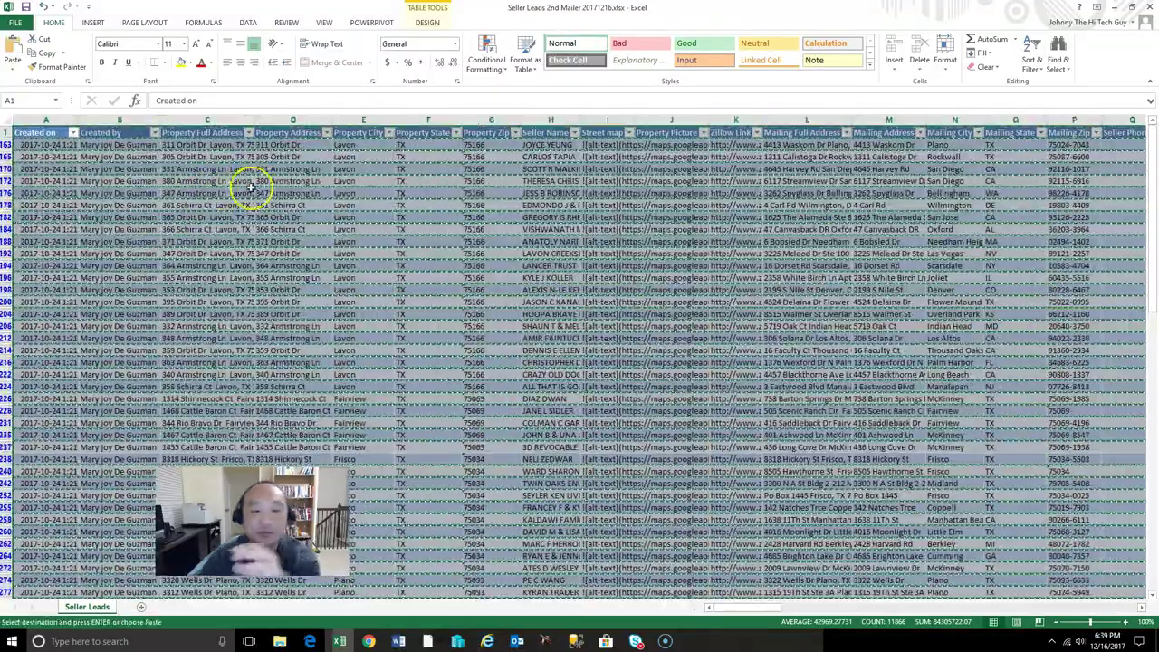
{"action": "left_click", "coordinate": [141, 607]}
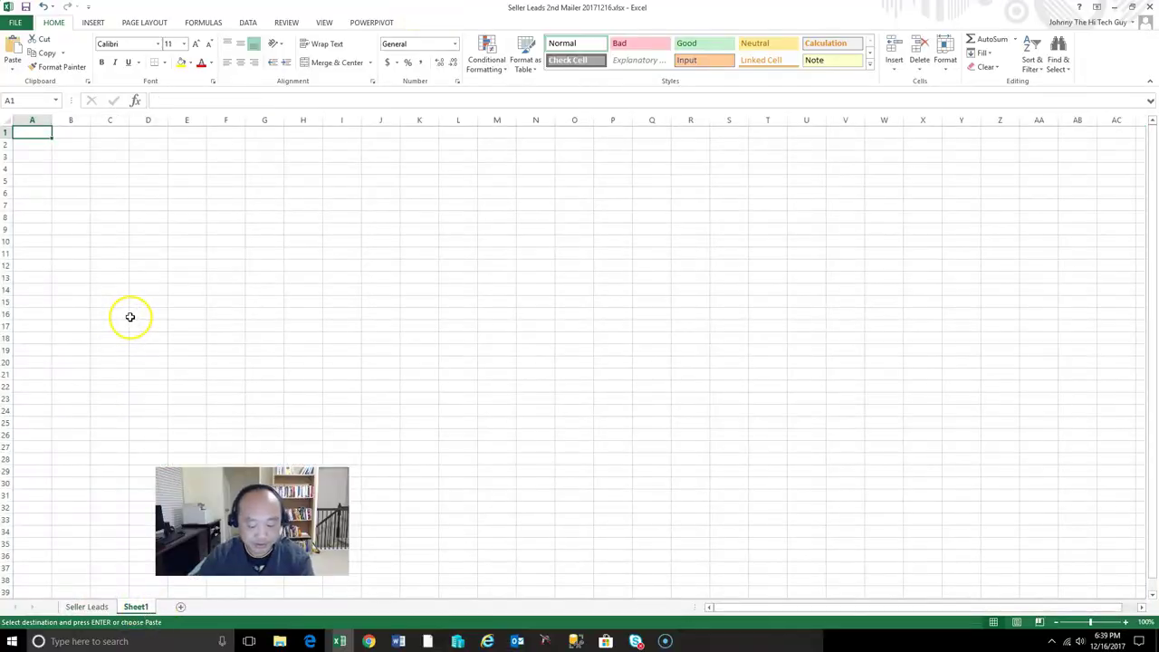
{"action": "key", "text": "ctrl+v"}
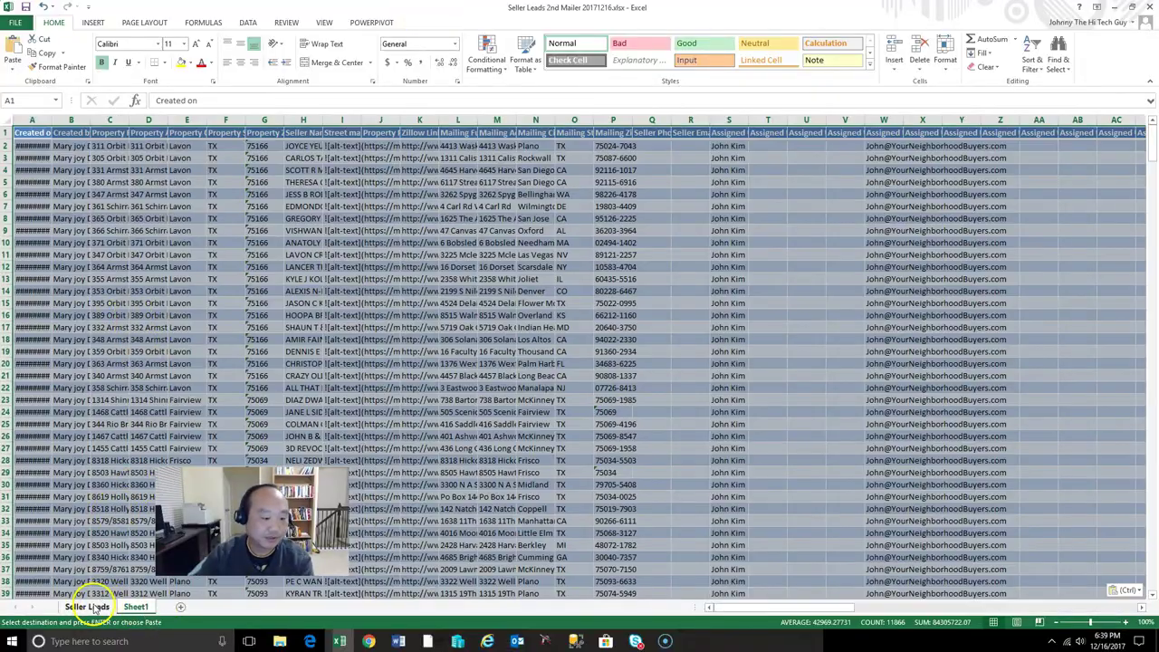
Step: Rename the new sheet holding the copied leads as Mail Candidates
{"action": "left_click", "coordinate": [87, 607]}
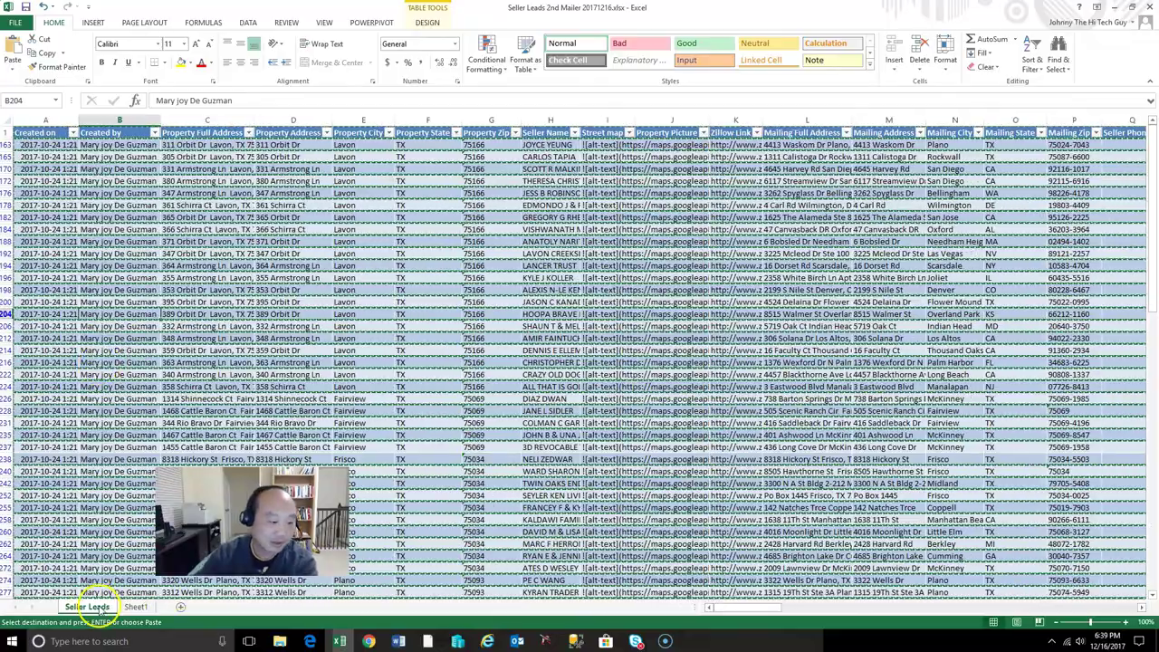
{"action": "left_click", "coordinate": [137, 608]}
{"action": "key", "text": "ctrl+v"}
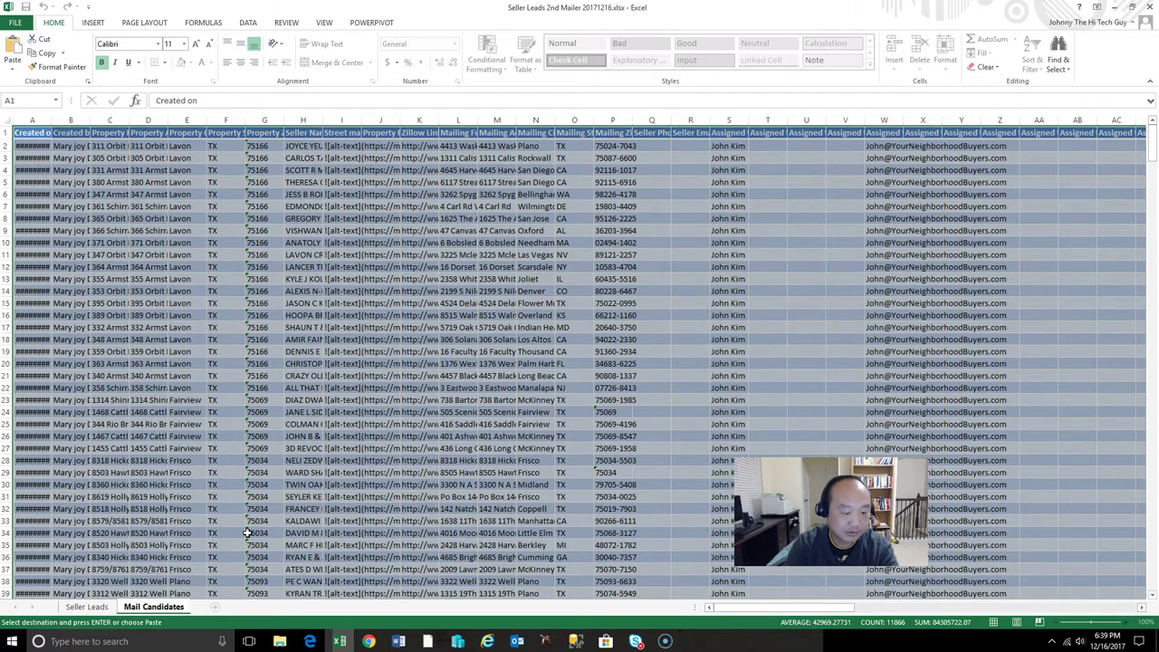
Step: Delete the original Seller Leads sheet from the workbook
{"action": "left_click", "coordinate": [90, 609]}
{"action": "right_click", "coordinate": [91, 608]}
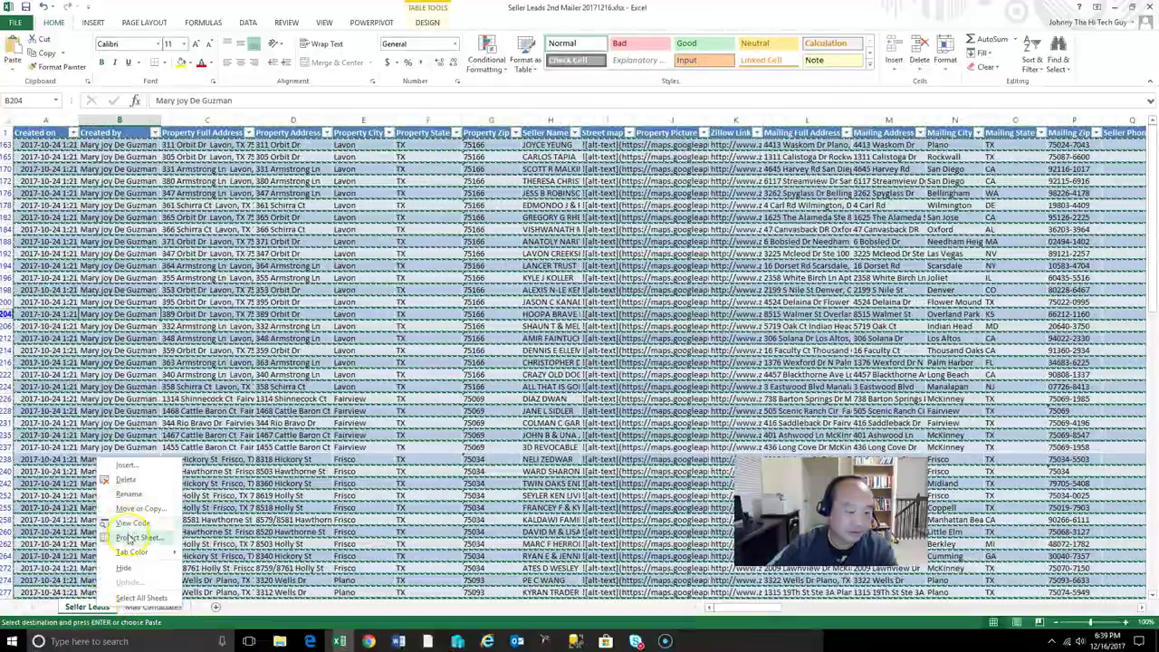
{"action": "left_click", "coordinate": [138, 482]}
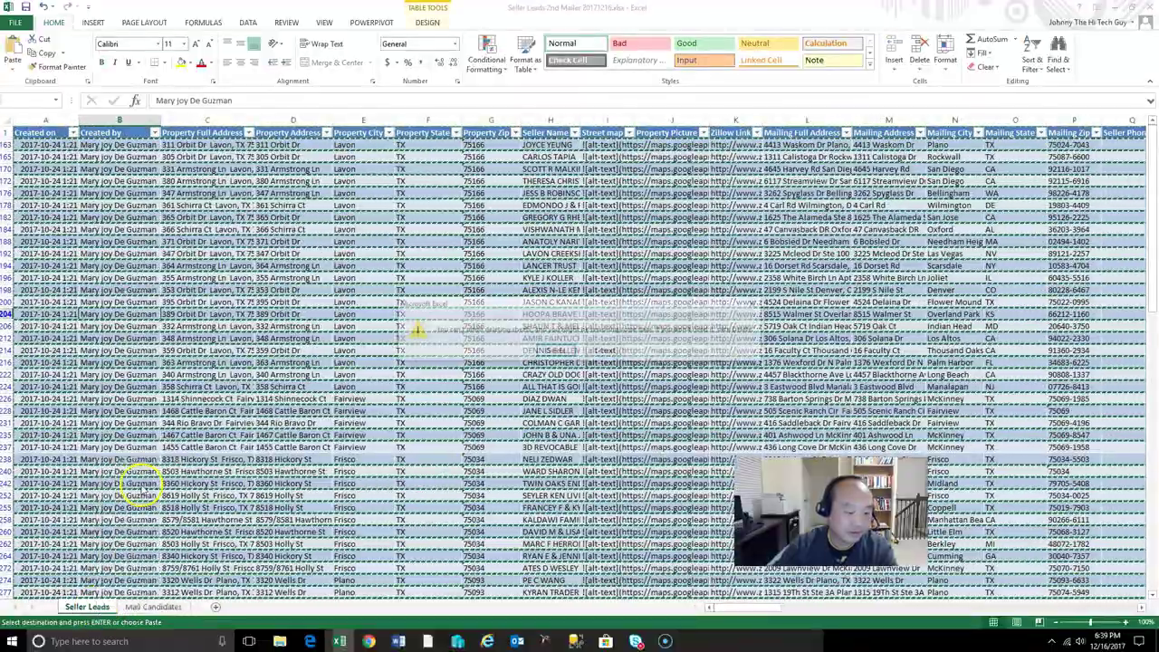
{"action": "left_click", "coordinate": [557, 347]}
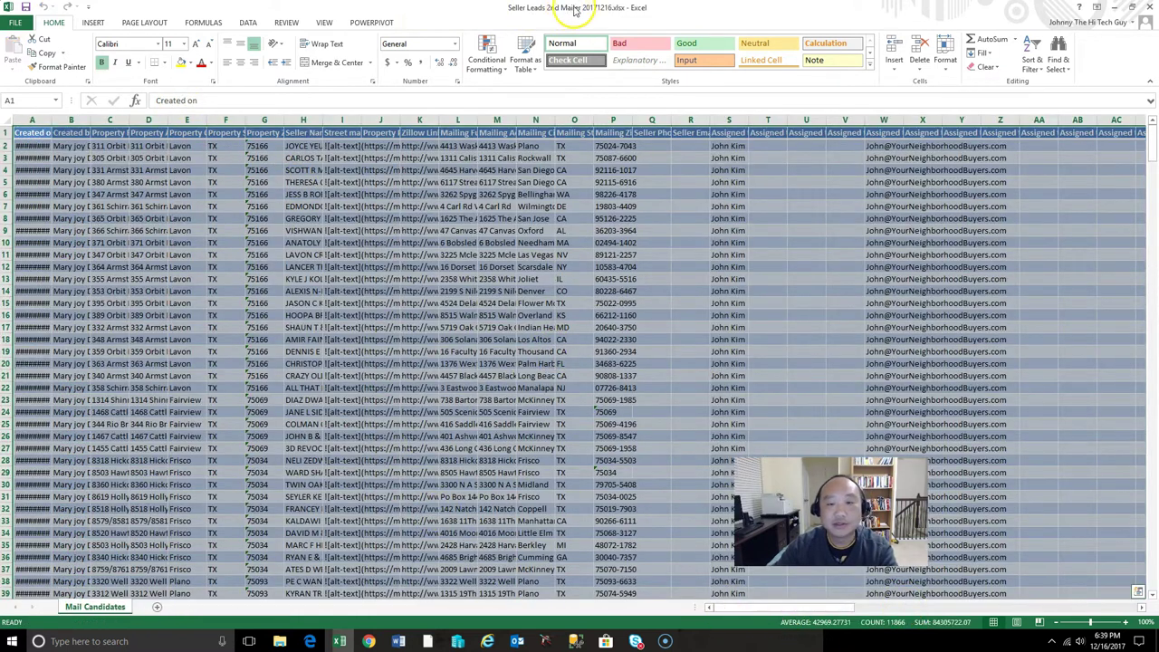
Step: Save the workbook with the Mail Candidates sheet under its current file name
{"action": "left_click", "coordinate": [15, 22]}
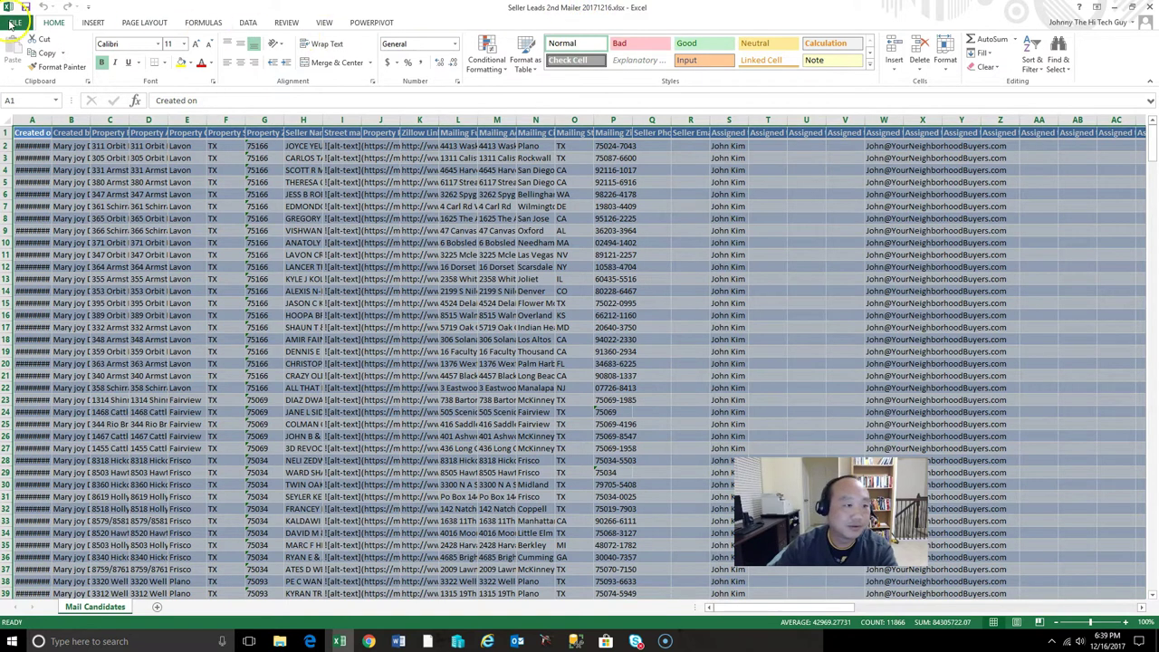
{"action": "left_click", "coordinate": [13, 145]}
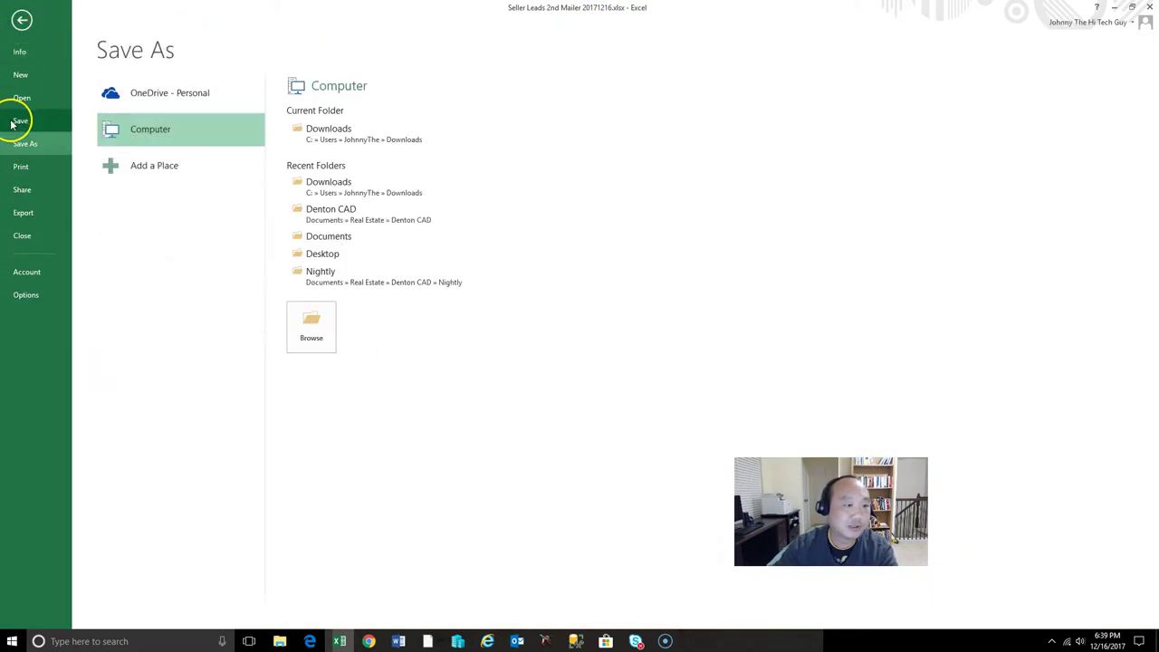
{"action": "left_click", "coordinate": [11, 120]}
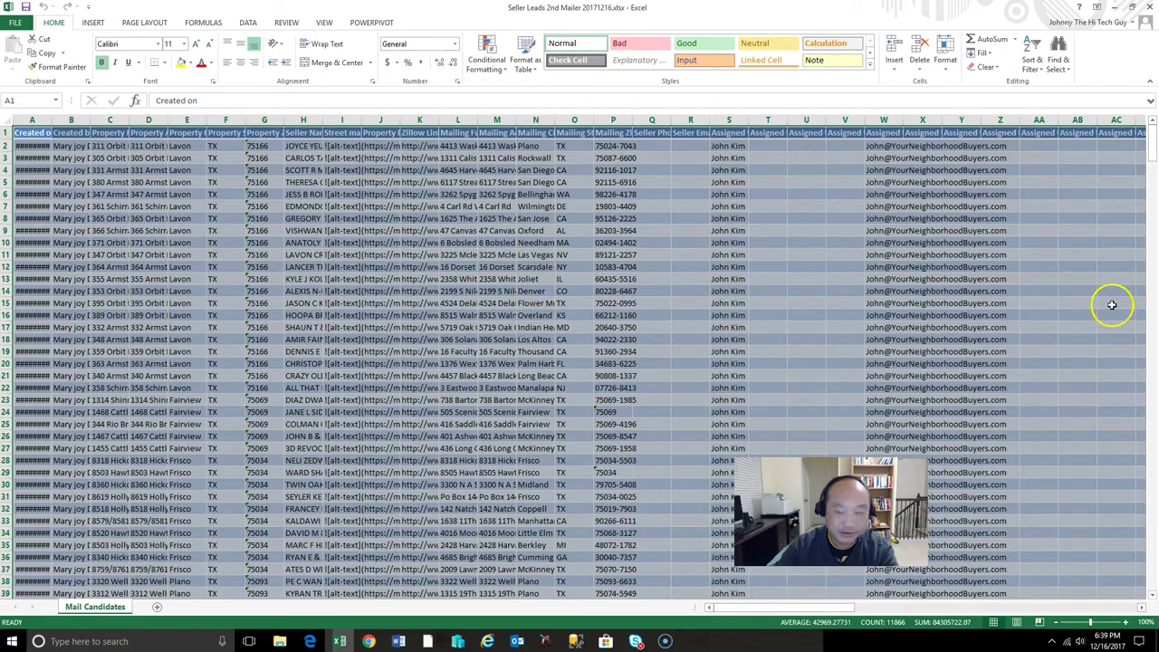
Step: Check how many leads the Created on column holds and widen that column to fit its dates
{"action": "left_click", "coordinate": [22, 266]}
{"action": "left_click_drag", "start_coordinate": [33, 145], "coordinate": [9, 584]}
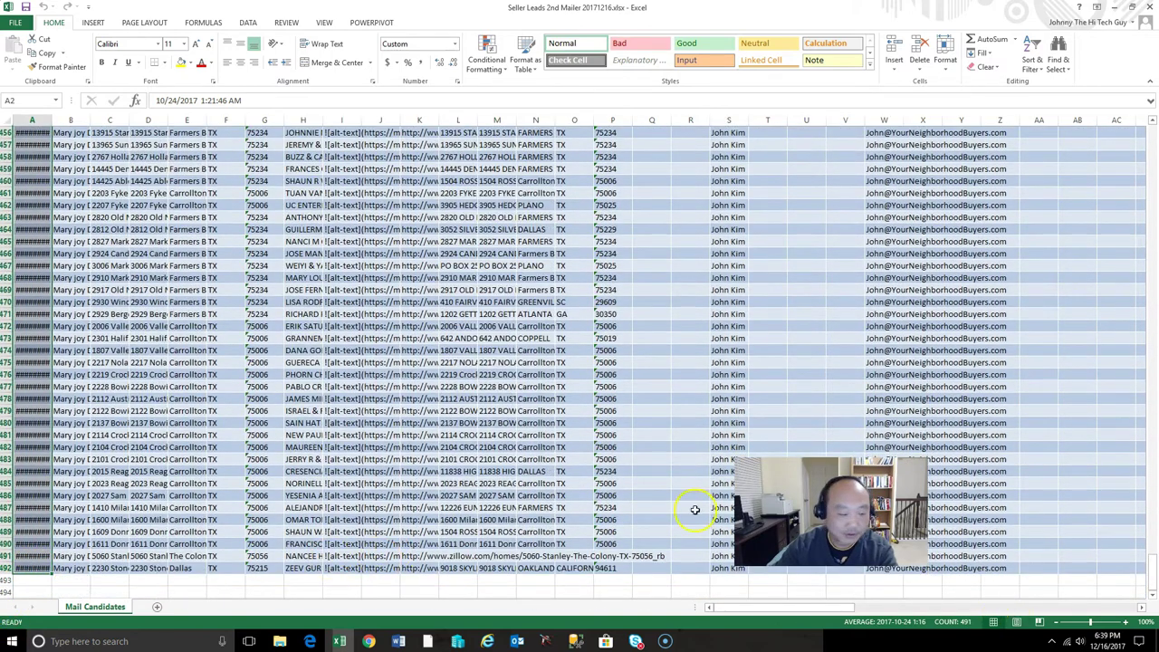
{"action": "left_click_drag", "start_coordinate": [1150, 566], "coordinate": [1143, 134]}
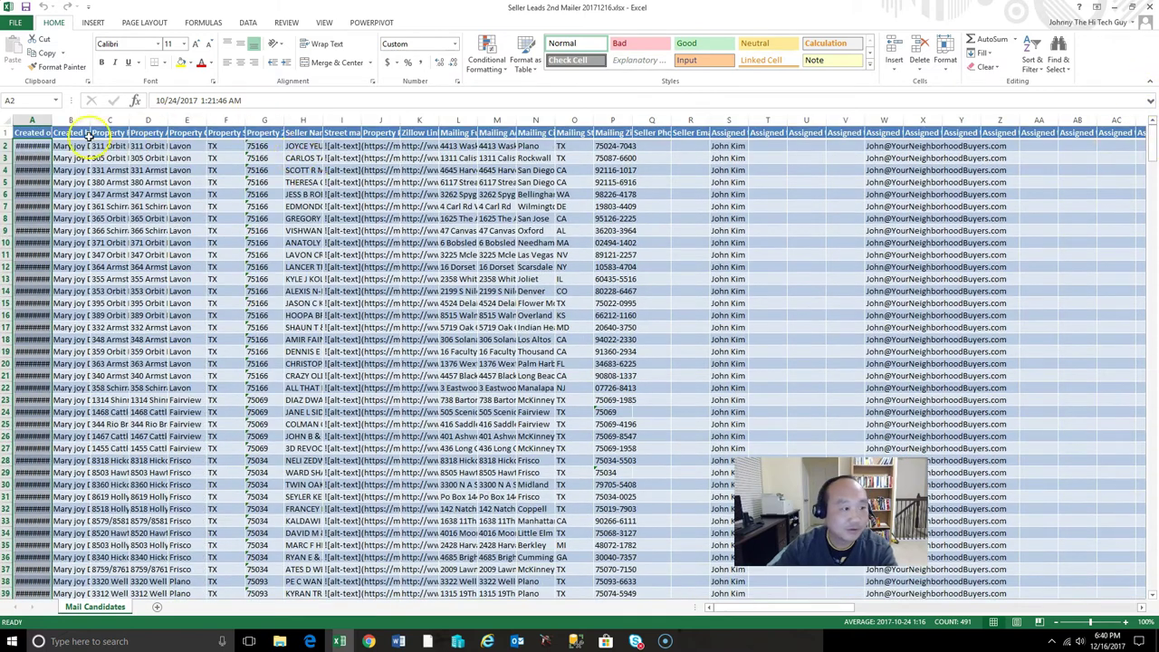
{"action": "double_click", "coordinate": [52, 120]}
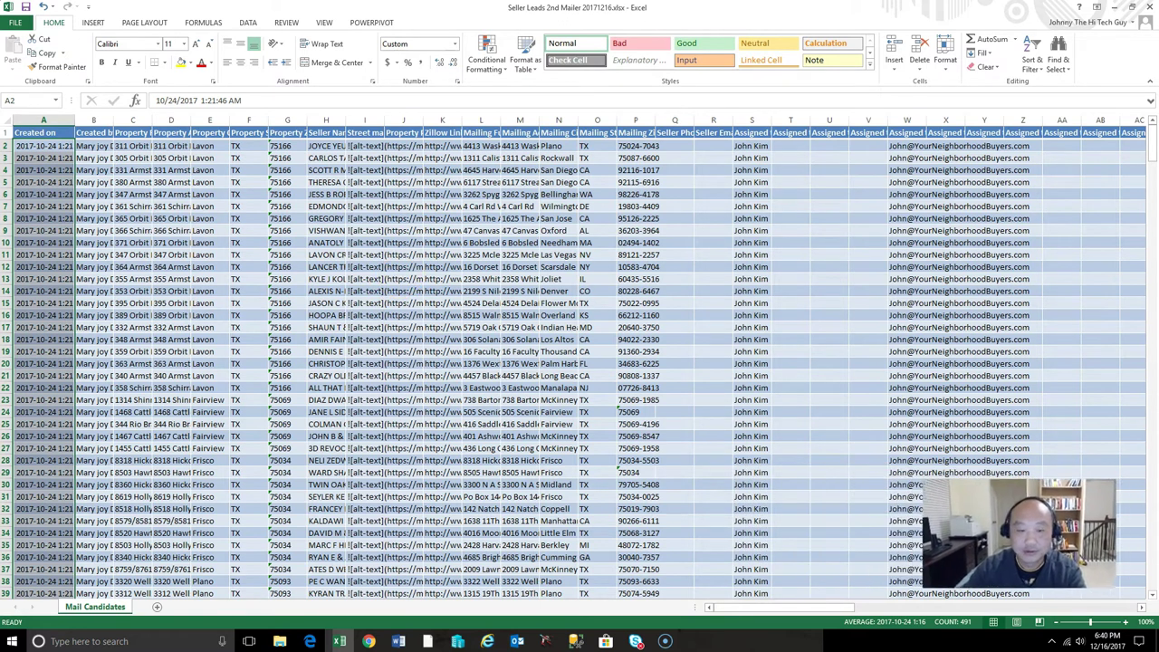
{"action": "left_click", "coordinate": [60, 145]}
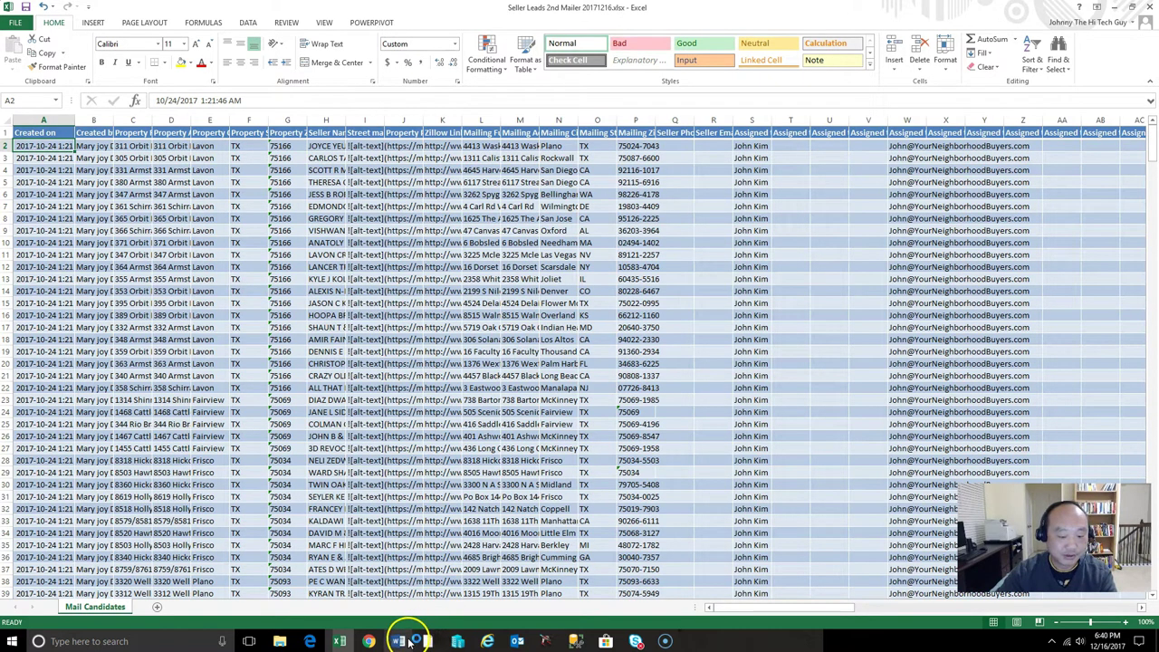
Step: Switch to Chrome and open the My Drive root folder in Google Drive
{"action": "mouse_move", "coordinate": [288, 636]}
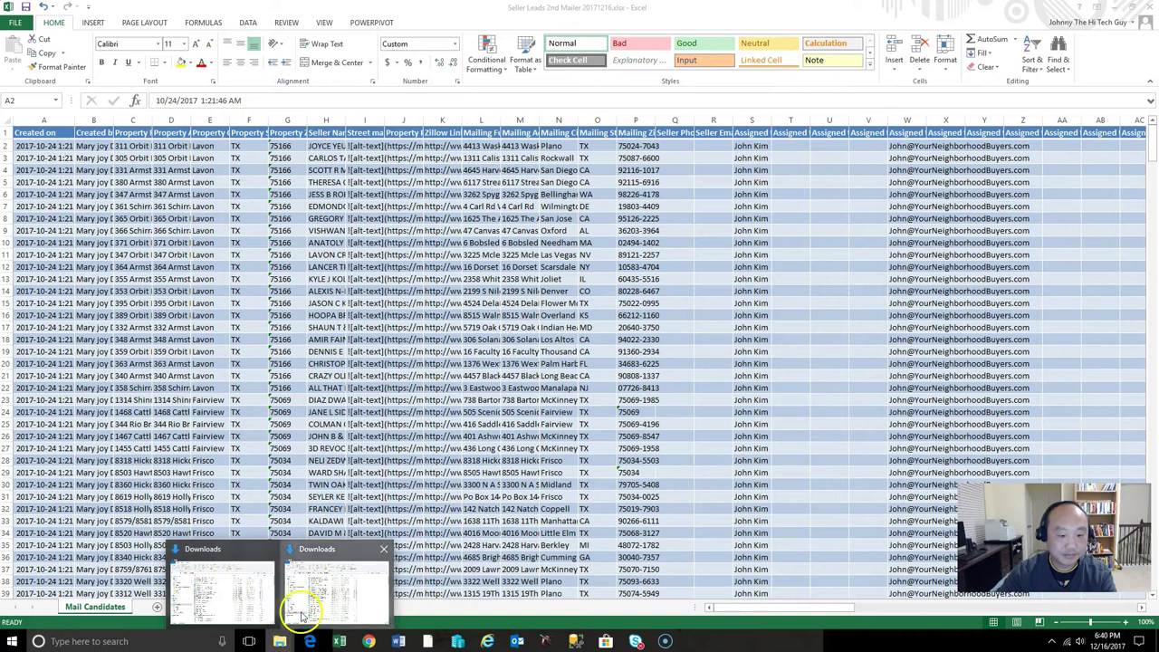
{"action": "left_click", "coordinate": [301, 616]}
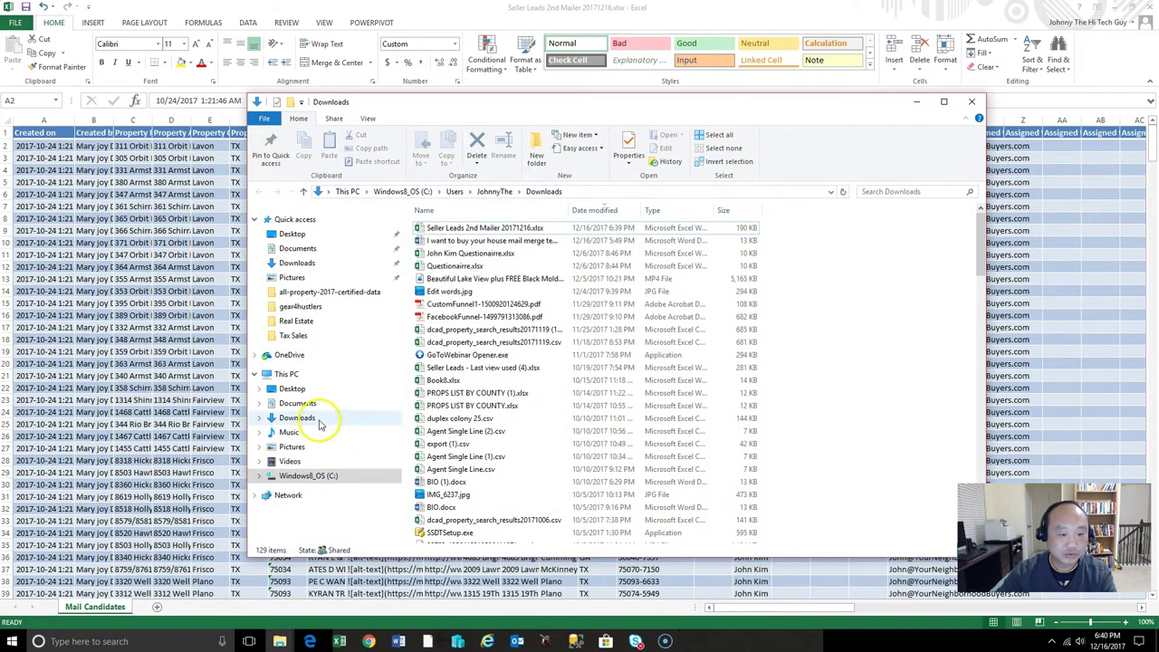
{"action": "left_click", "coordinate": [366, 642]}
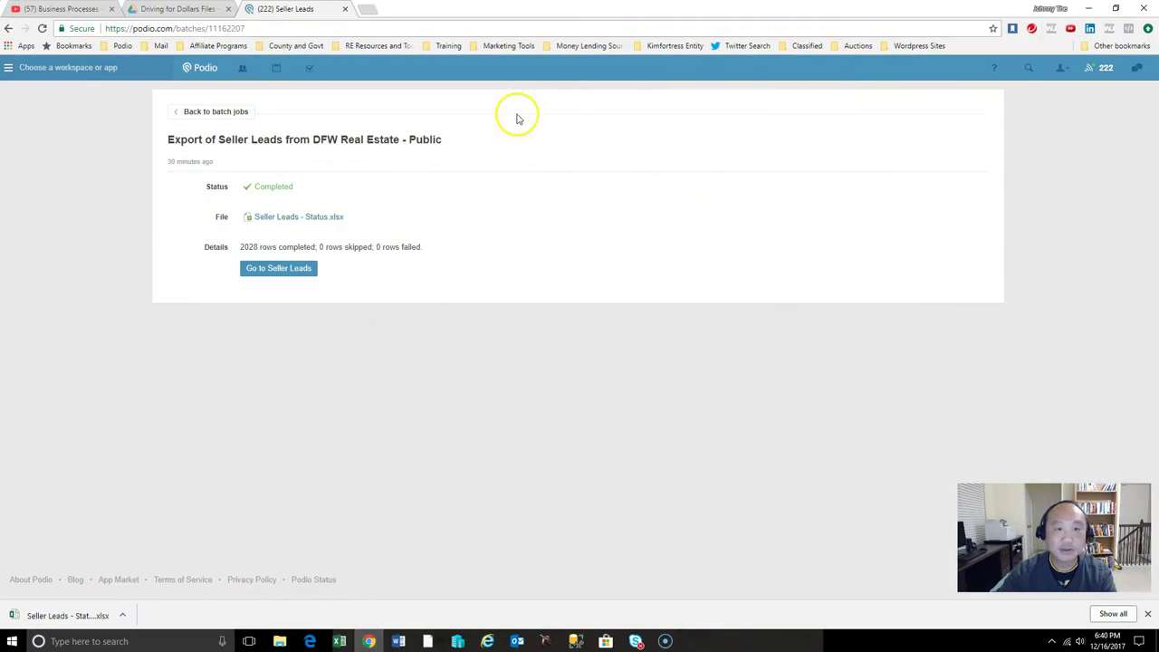
{"action": "left_click", "coordinate": [185, 11]}
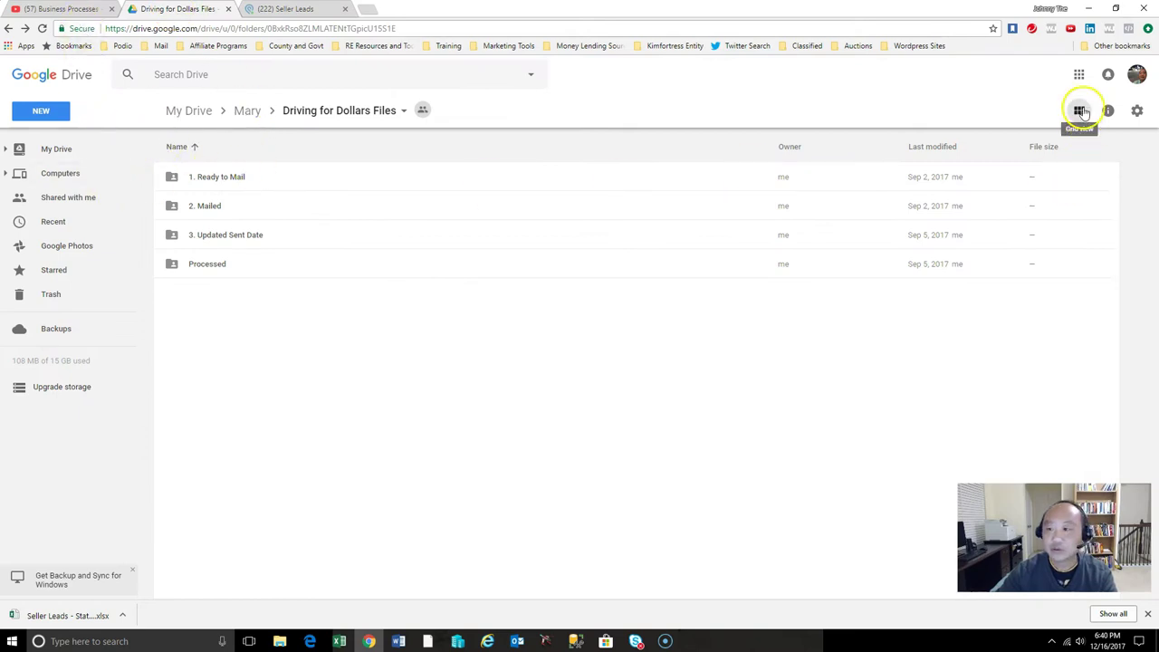
{"action": "left_click", "coordinate": [1081, 75]}
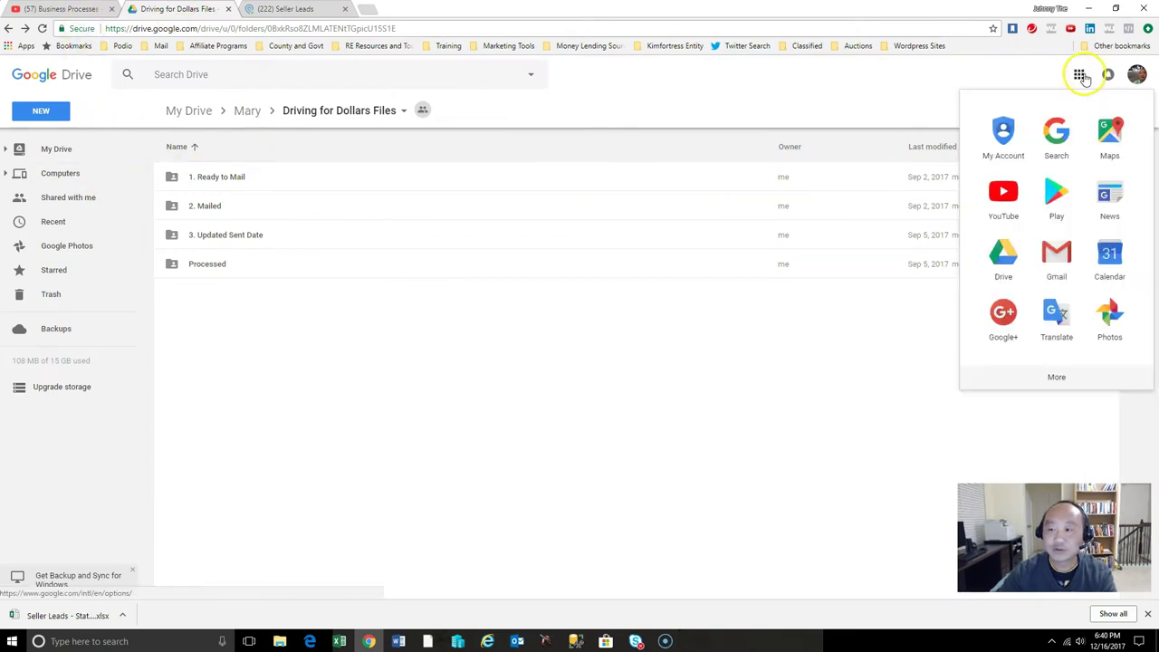
{"action": "left_click", "coordinate": [1002, 253]}
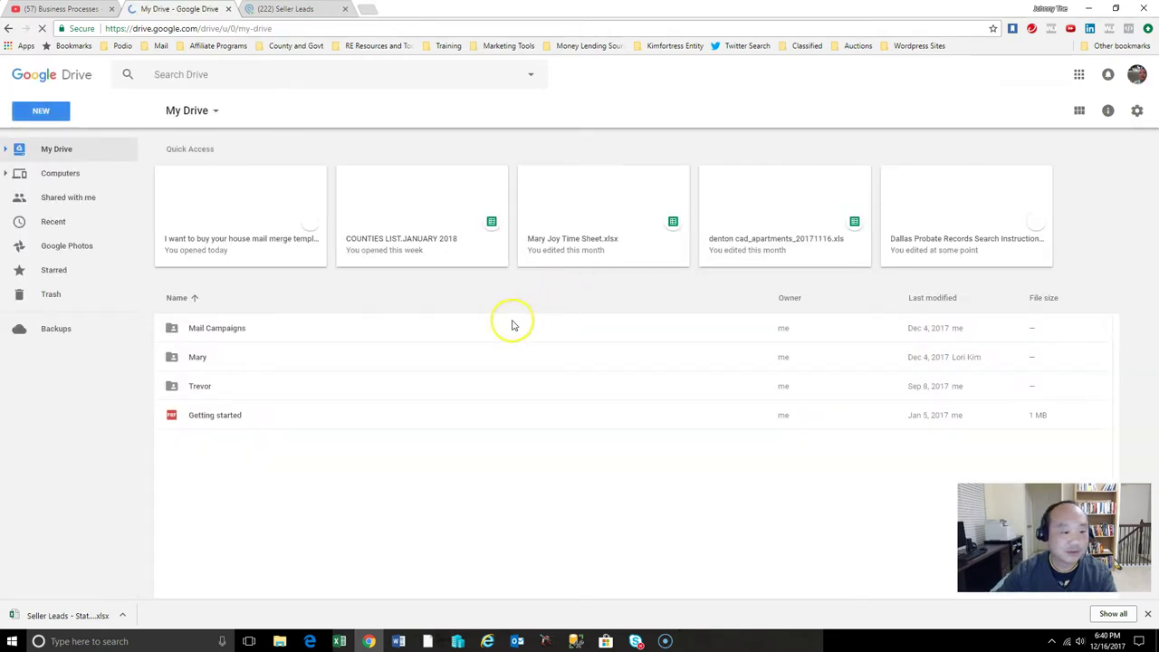
{"action": "left_click", "coordinate": [254, 337]}
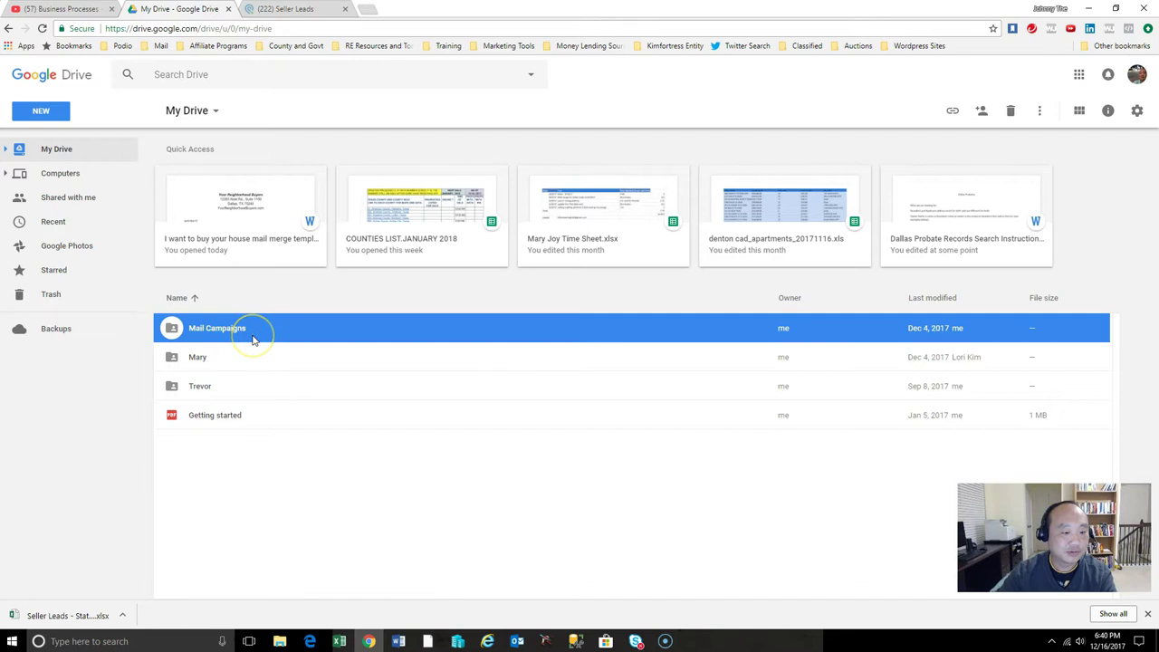
{"action": "double_click", "coordinate": [253, 337]}
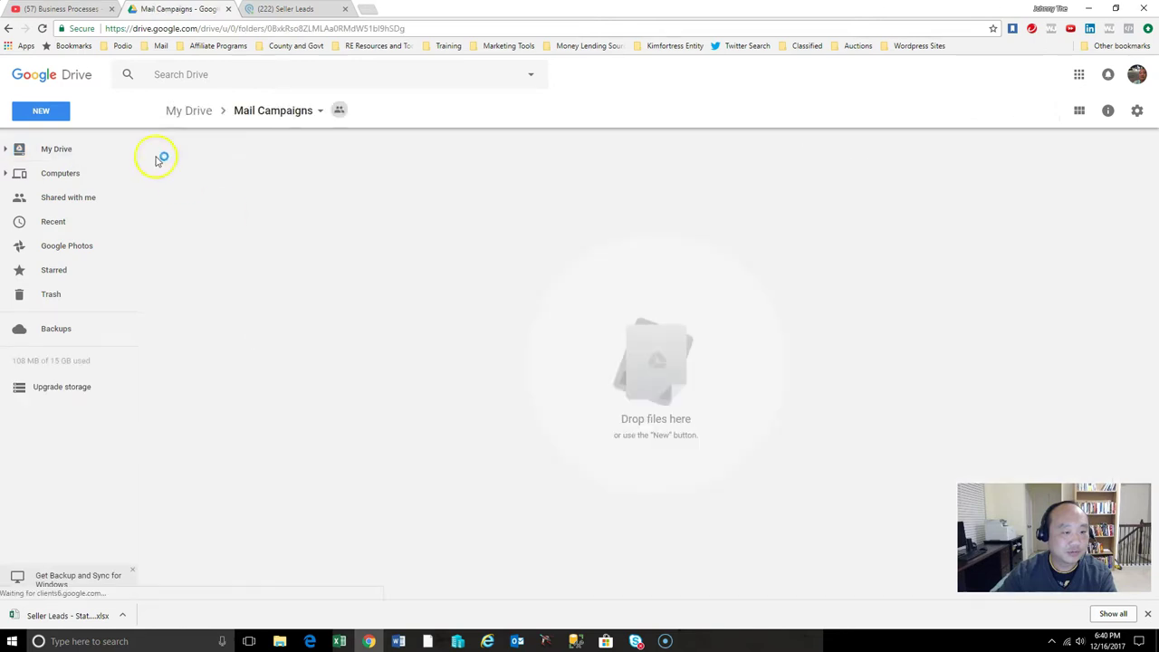
{"action": "left_click", "coordinate": [9, 28]}
Step: Open the shared Mail Templates folder and download the file I want to buy your house mail merge template - 20170418.docx
{"action": "double_click", "coordinate": [223, 358]}
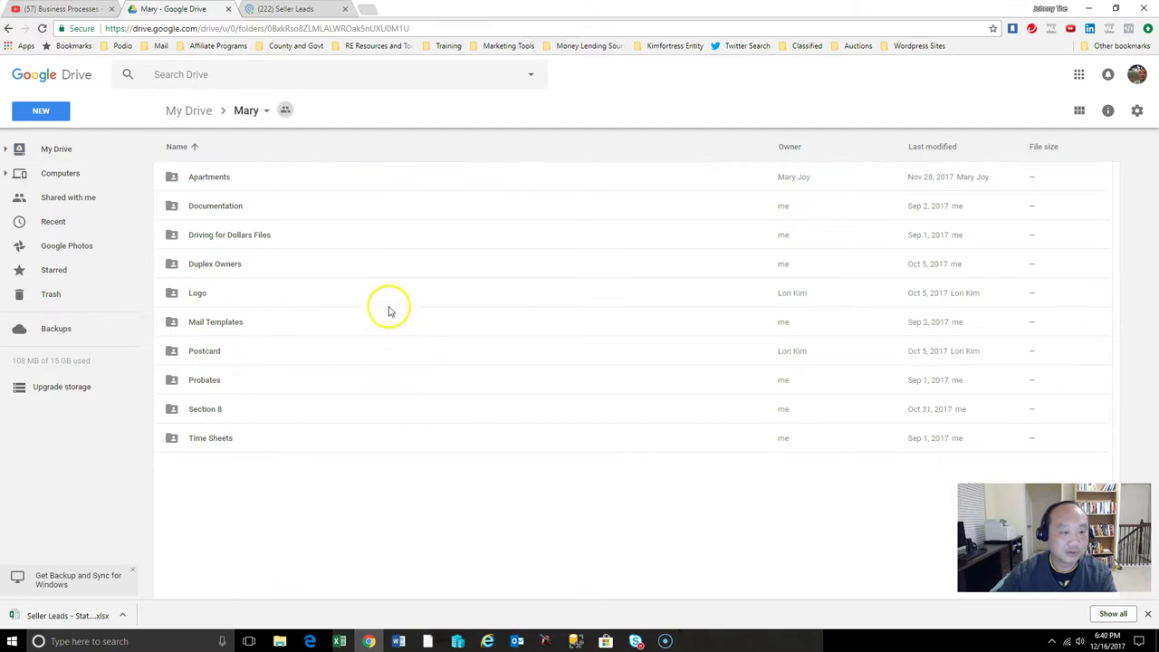
{"action": "double_click", "coordinate": [272, 319]}
{"action": "double_click", "coordinate": [356, 180]}
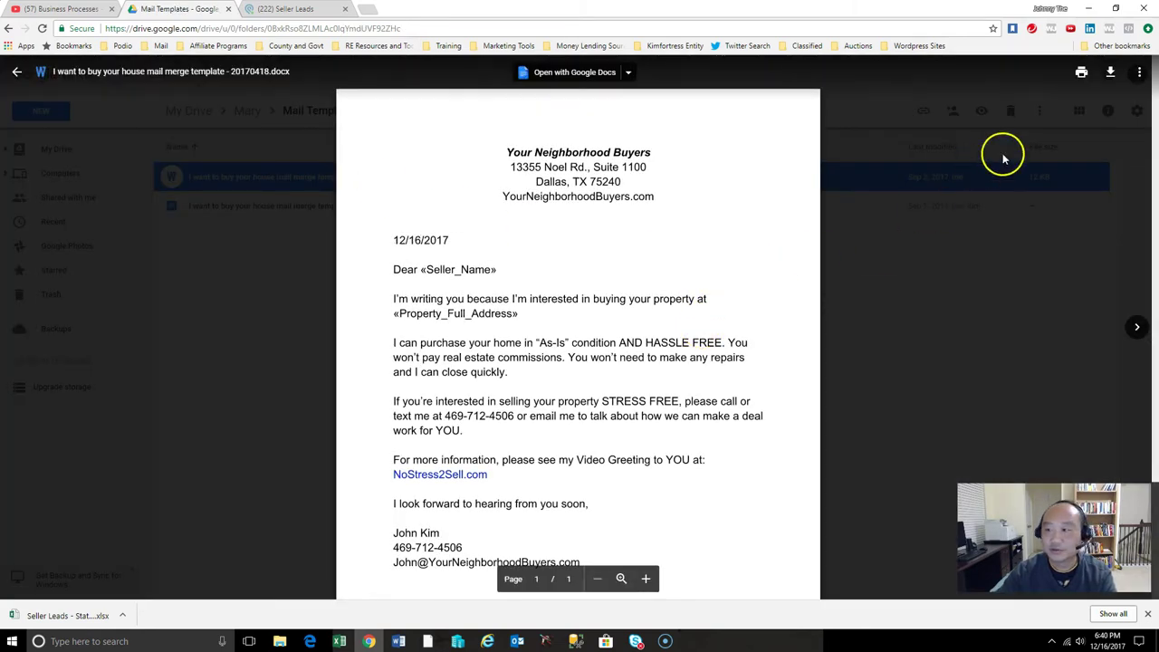
{"action": "left_click", "coordinate": [1112, 73]}
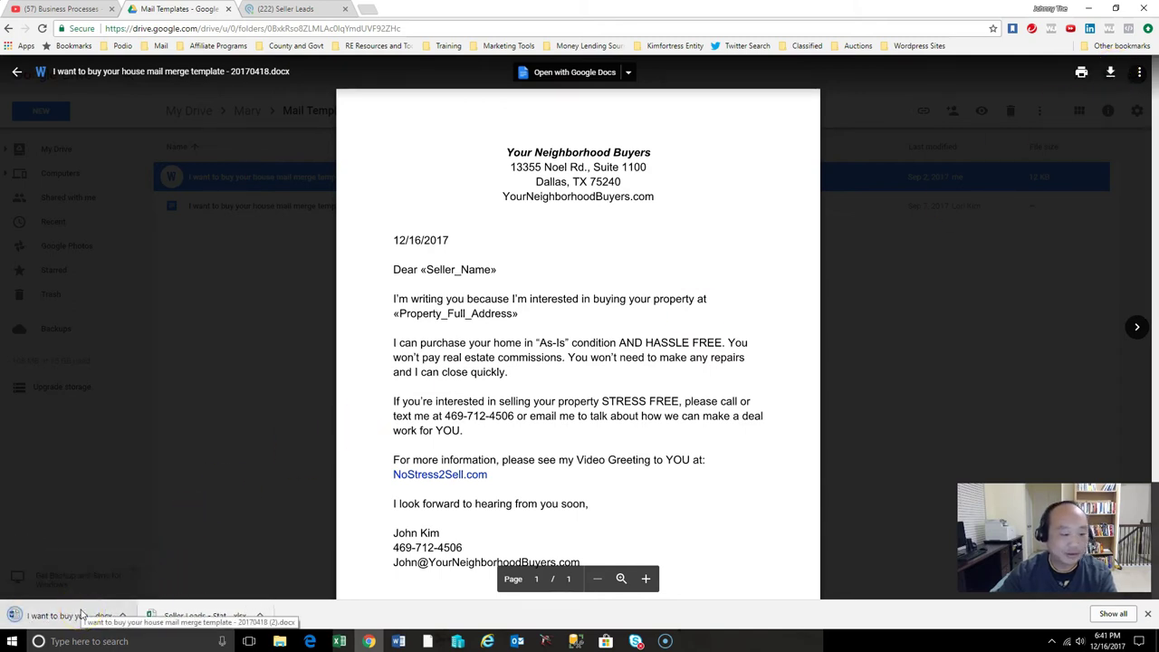
Step: Open the downloaded mail merge template in Word from its Downloads folder and enable editing
{"action": "left_click", "coordinate": [122, 615]}
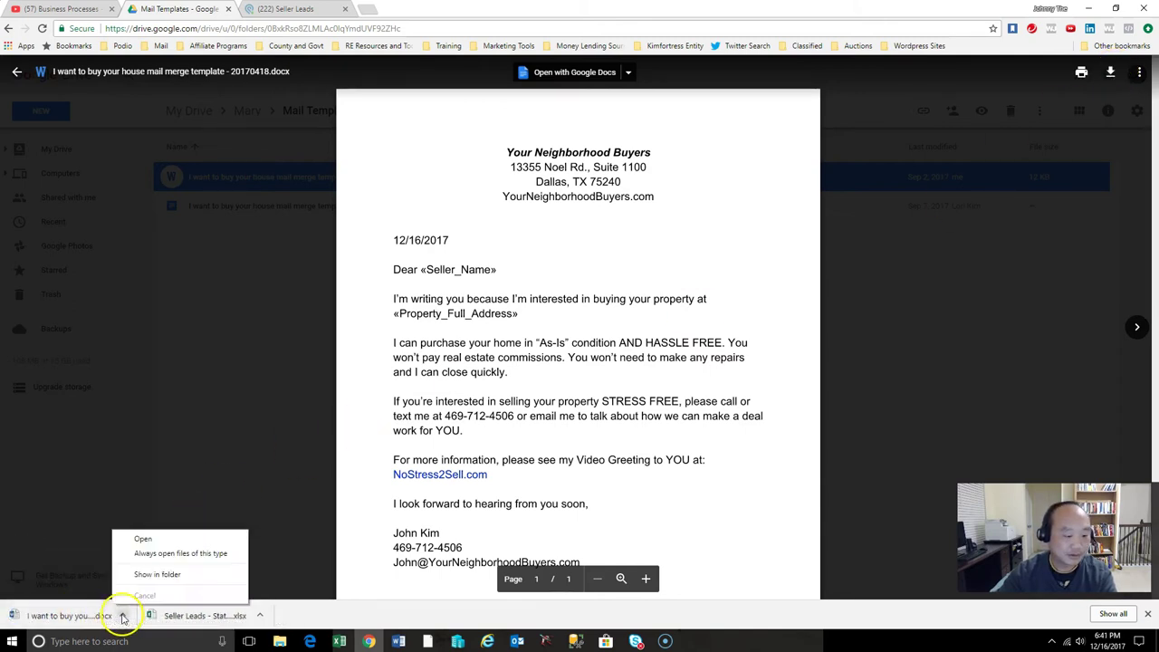
{"action": "left_click", "coordinate": [170, 582]}
{"action": "left_click", "coordinate": [524, 232]}
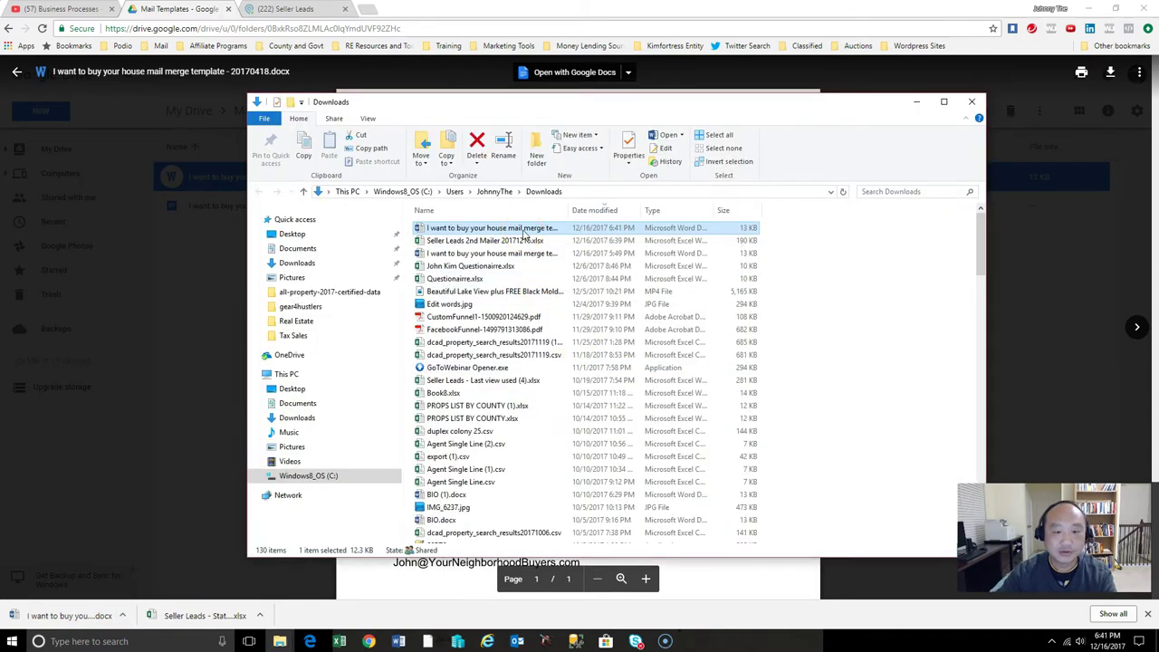
{"action": "double_click", "coordinate": [524, 233]}
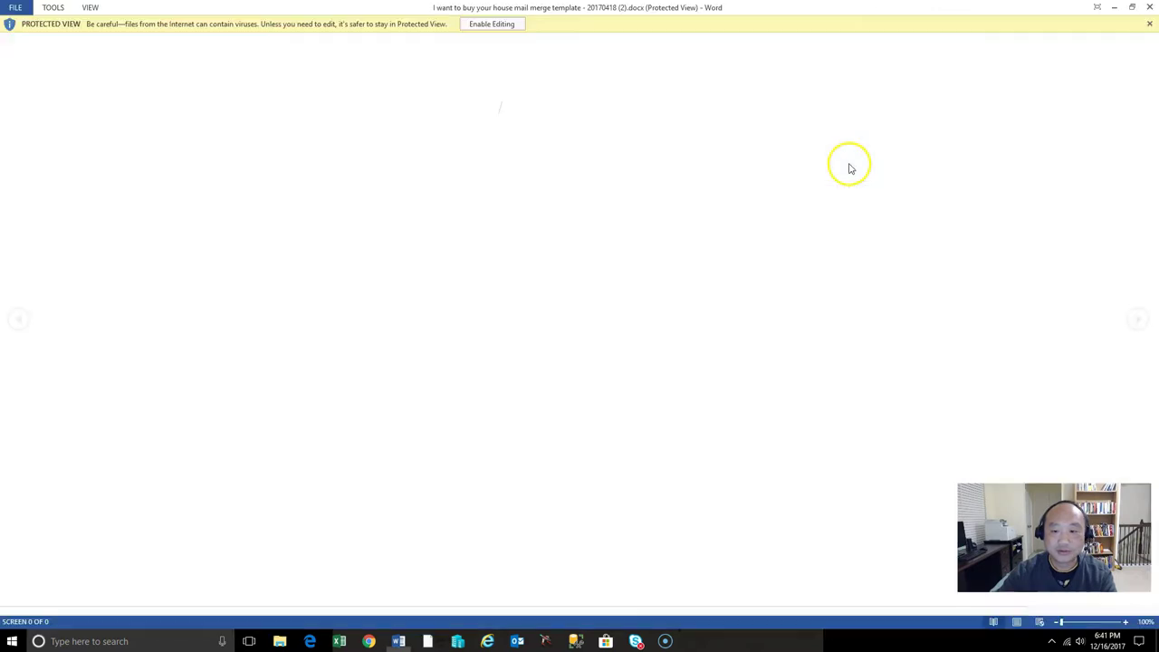
{"action": "left_click", "coordinate": [492, 24]}
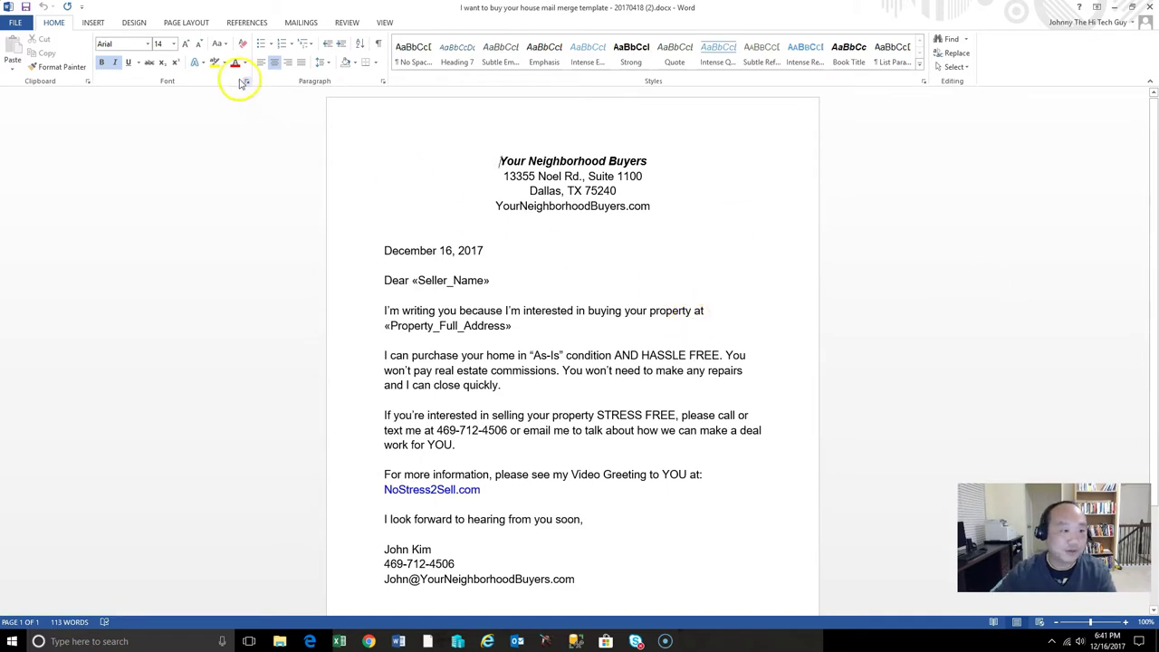
Step: Start a Letters mail merge in the template and select the Seller_Name field in the greeting
{"action": "left_click", "coordinate": [301, 22]}
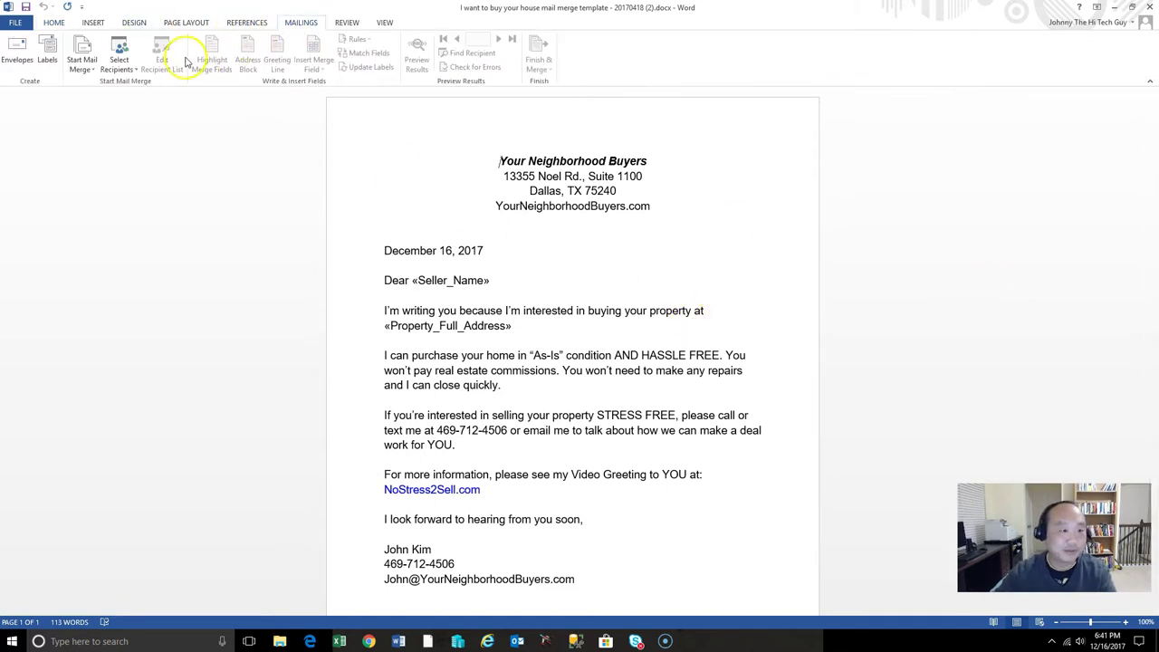
{"action": "left_click", "coordinate": [84, 73]}
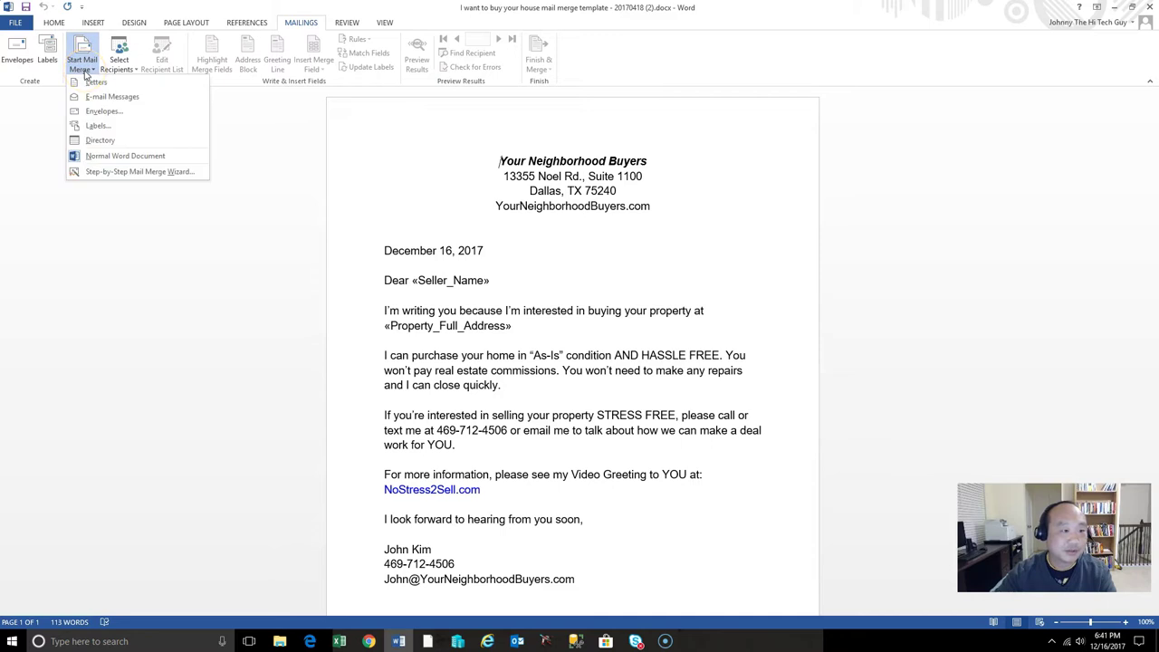
{"action": "left_click", "coordinate": [122, 87]}
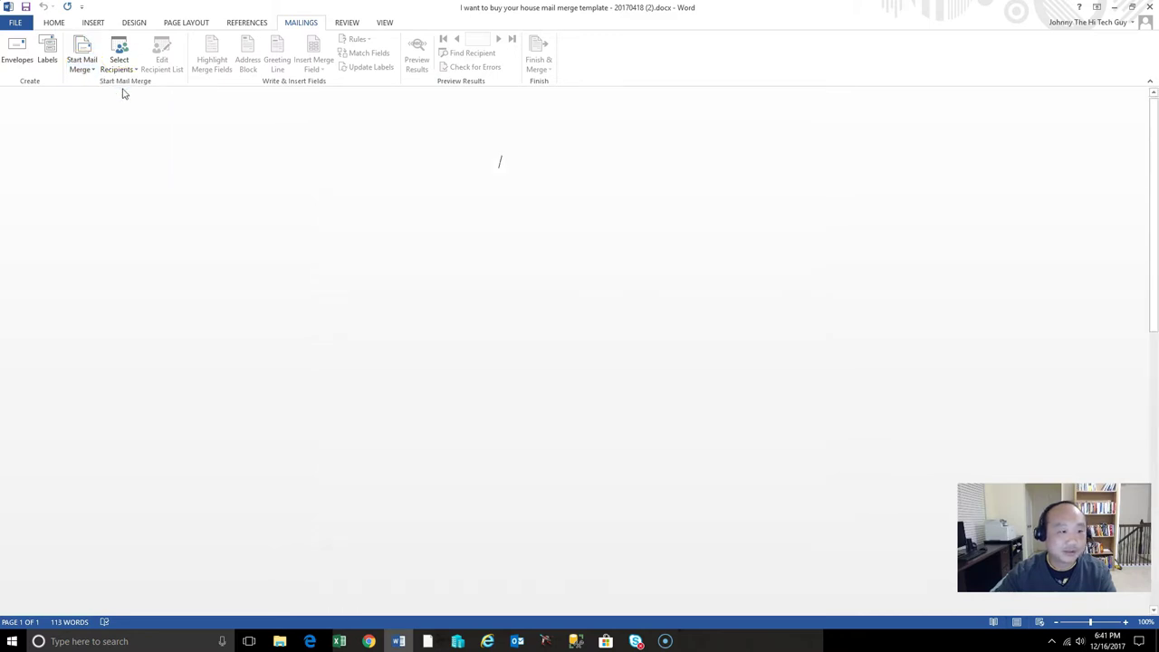
{"action": "left_click_drag", "start_coordinate": [491, 280], "coordinate": [412, 276]}
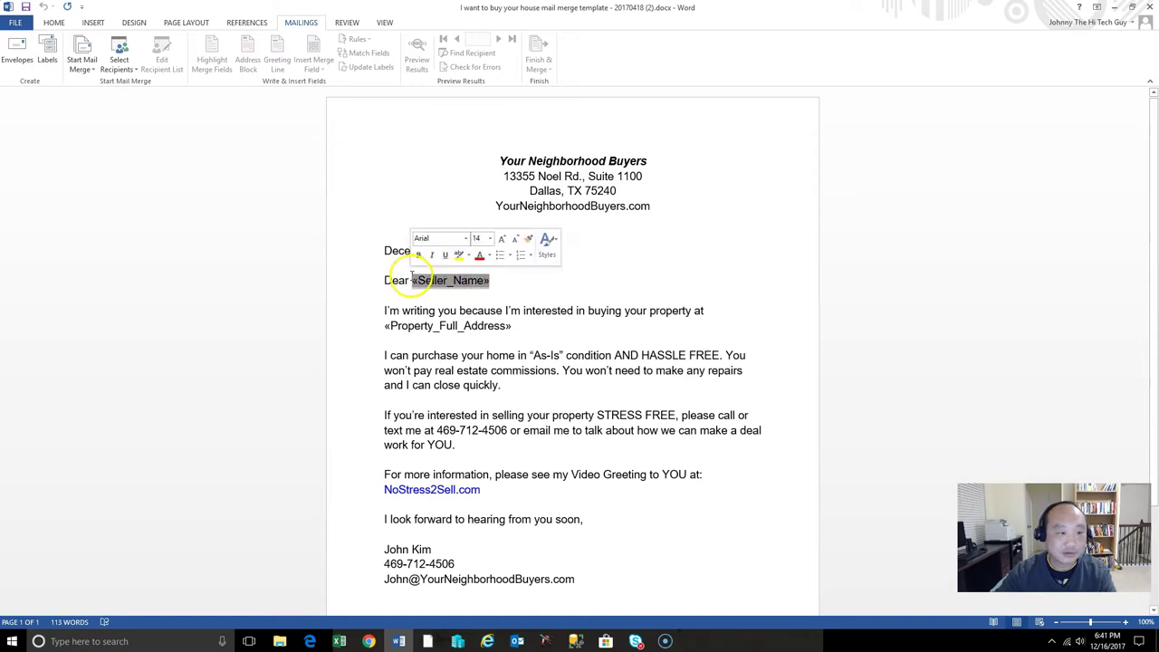
Step: Use the Mail Candidates sheet of Seller Leads 2nd Mailer 20171216.xlsx as the existing recipient list, with the first row as column headers
{"action": "left_click", "coordinate": [88, 72]}
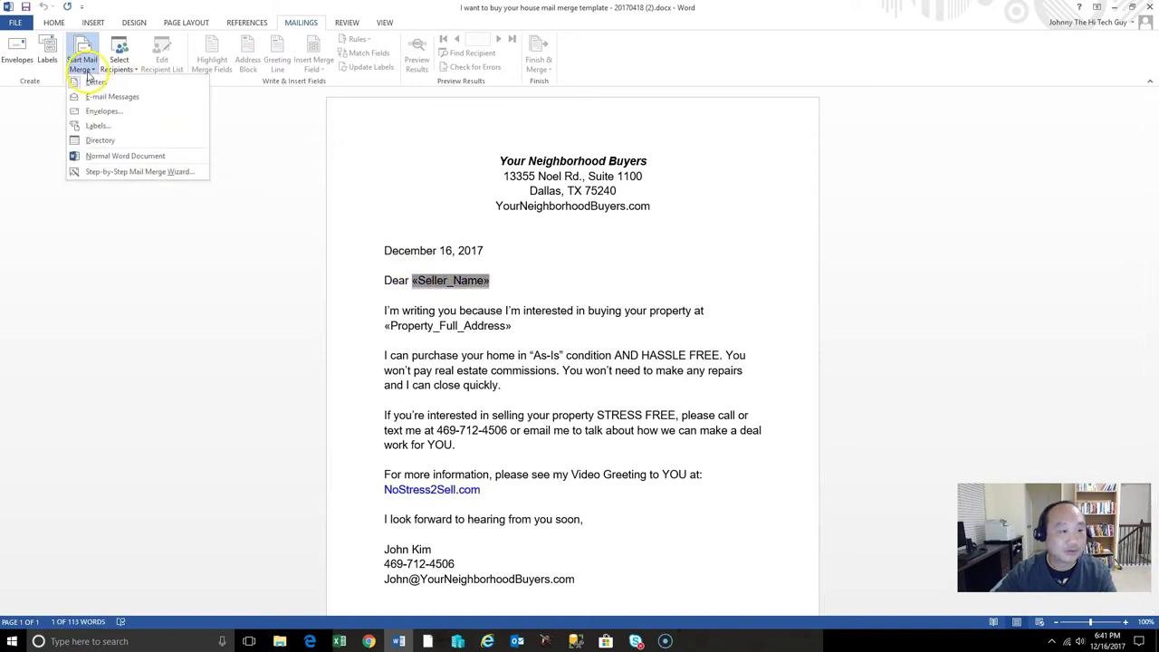
{"action": "left_click", "coordinate": [106, 70]}
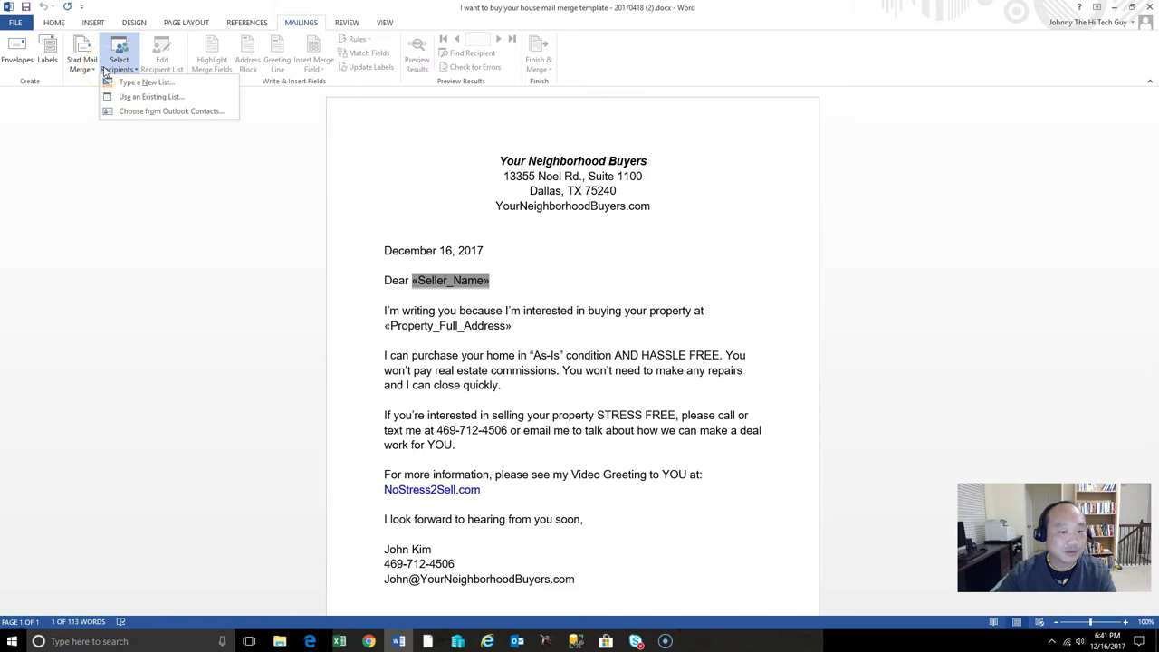
{"action": "left_click", "coordinate": [152, 98]}
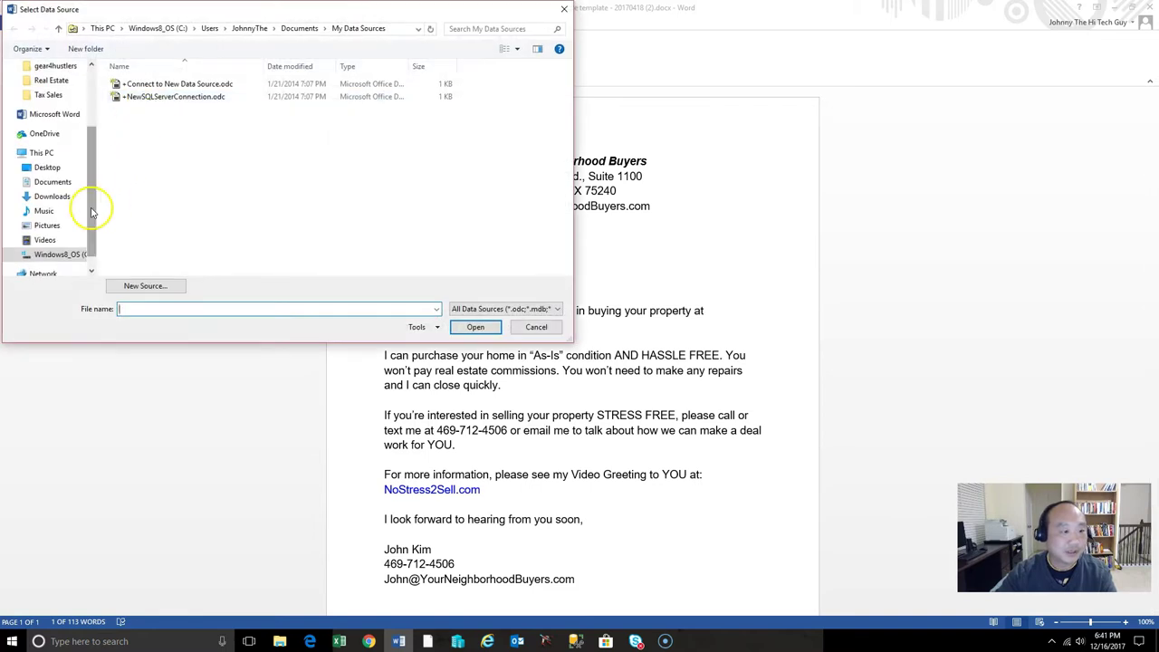
{"action": "left_click", "coordinate": [61, 181]}
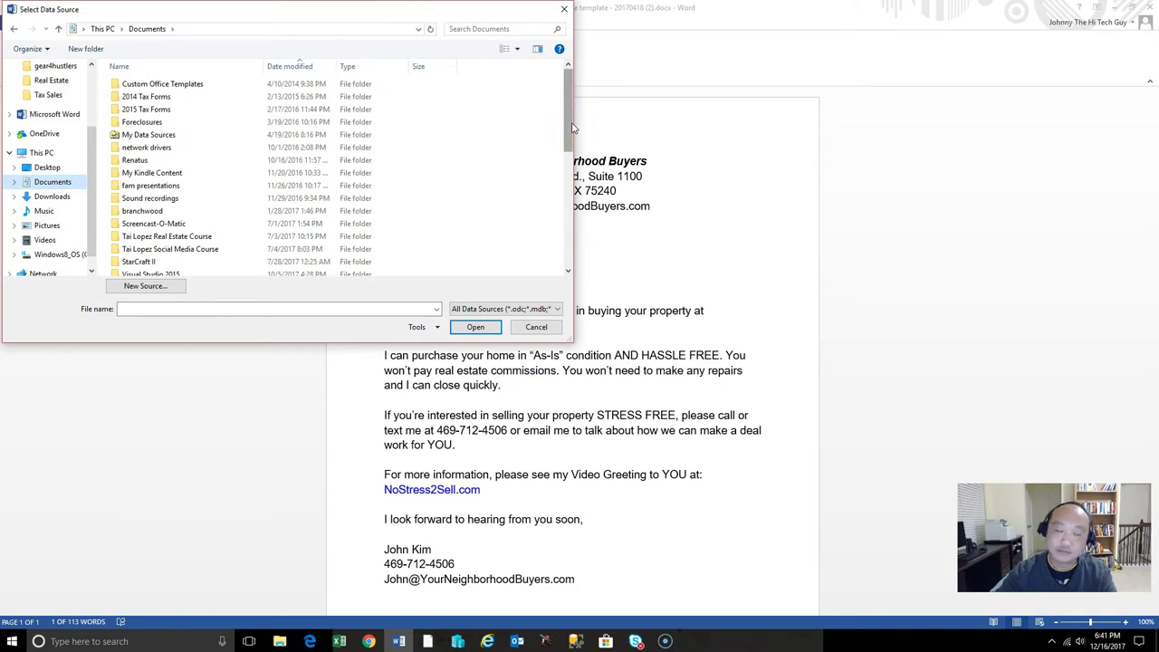
{"action": "left_click", "coordinate": [62, 196]}
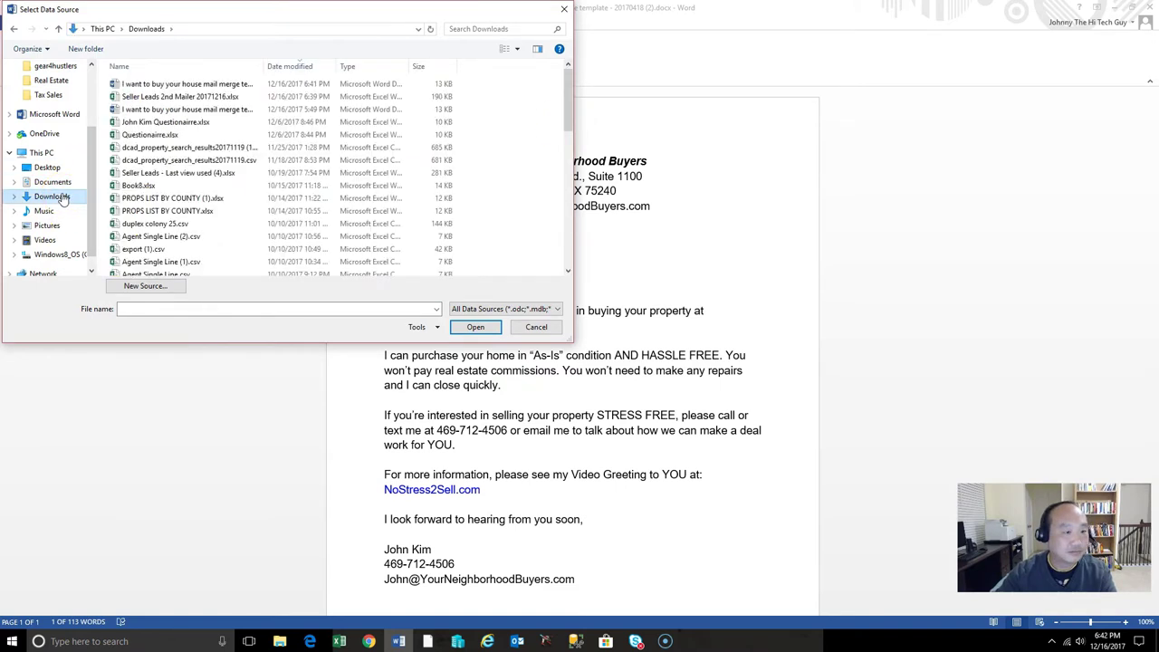
{"action": "double_click", "coordinate": [167, 99]}
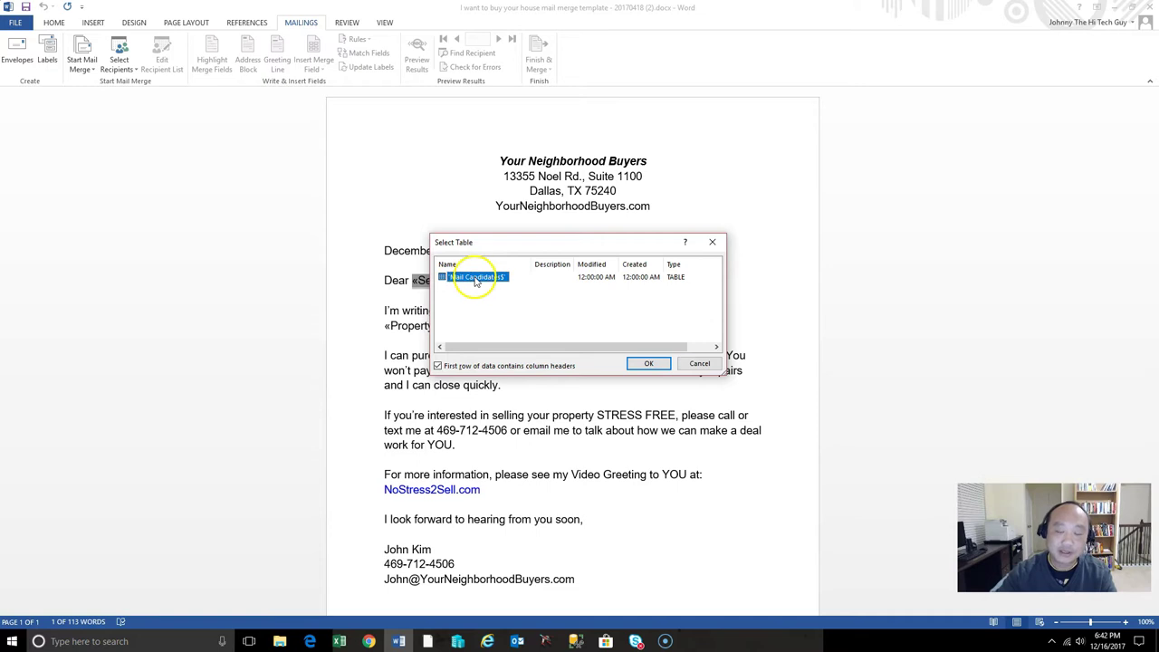
{"action": "left_click", "coordinate": [648, 363]}
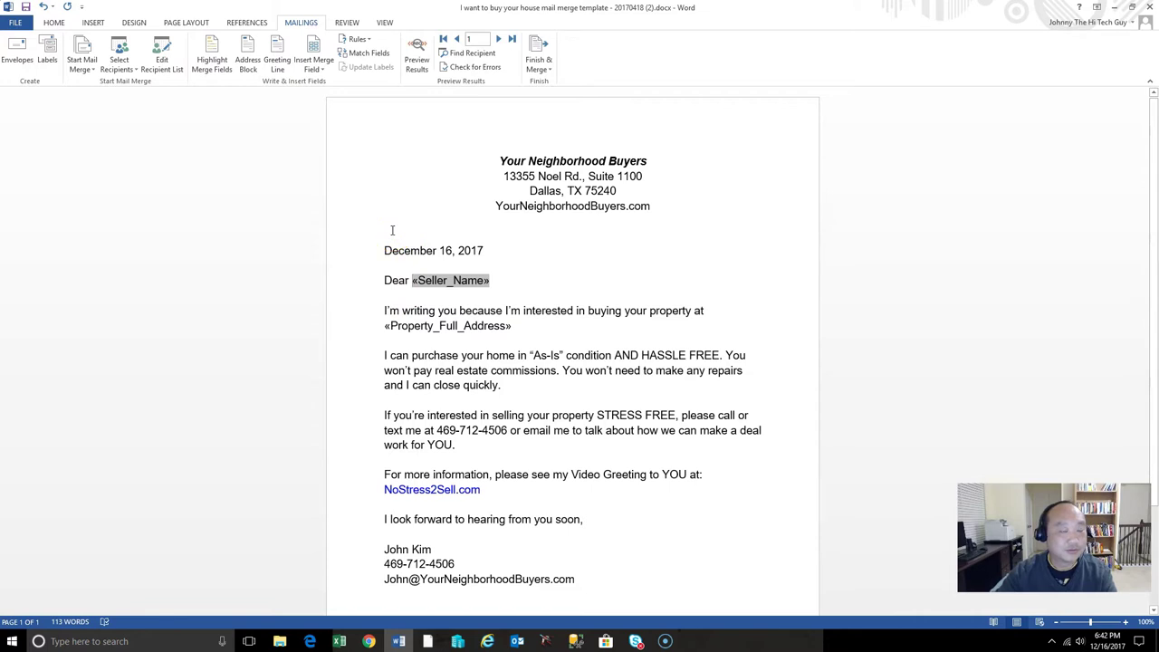
Step: Replace the selected name placeholder in the letter's greeting with the Seller_Name merge field from the recipient list
{"action": "left_click", "coordinate": [613, 288]}
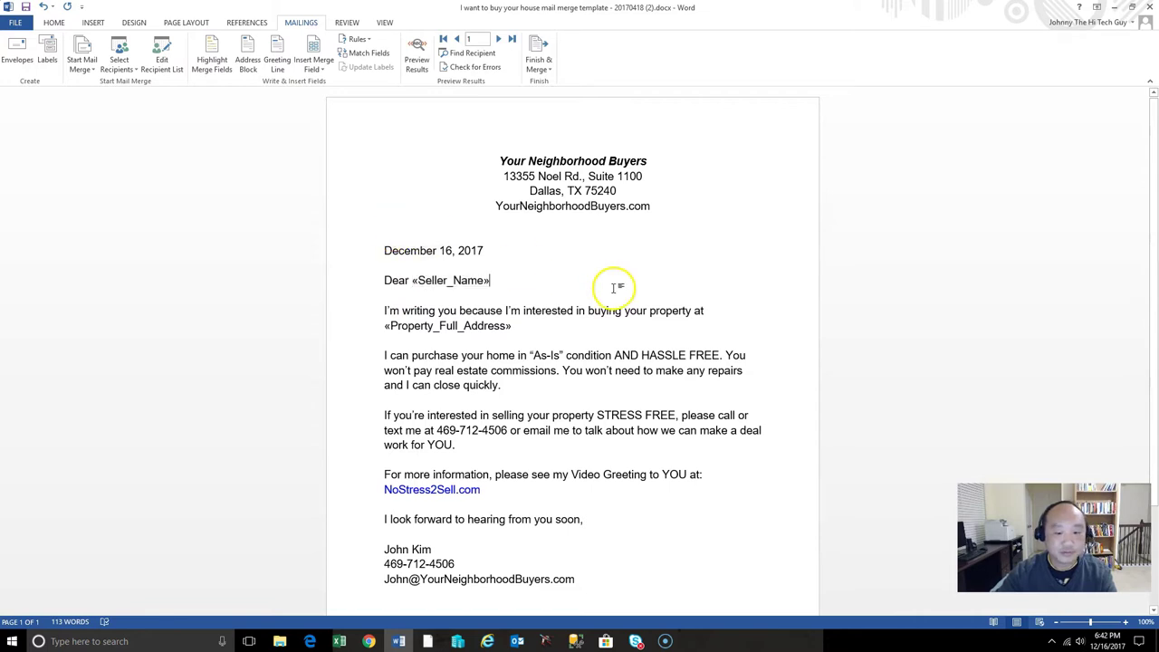
{"action": "scroll", "coordinate": [613, 288], "scroll_direction": "down", "scroll_amount": 1}
{"action": "left_click_drag", "start_coordinate": [409, 223], "coordinate": [490, 224]}
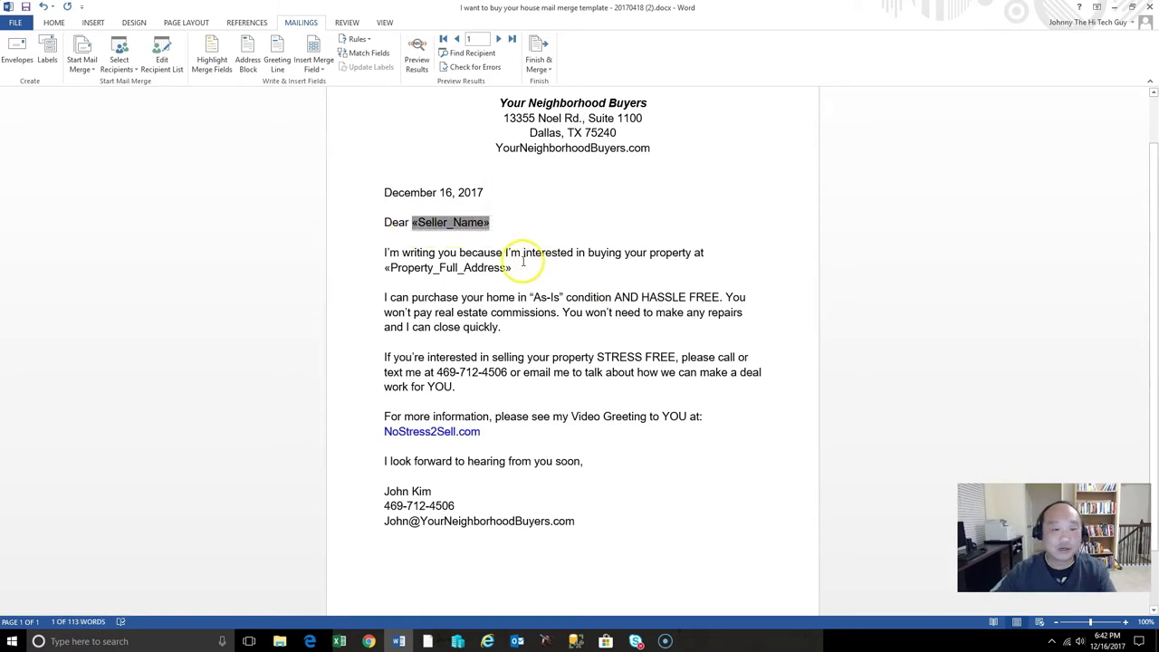
{"action": "left_click", "coordinate": [409, 222]}
{"action": "double_click", "coordinate": [409, 222]}
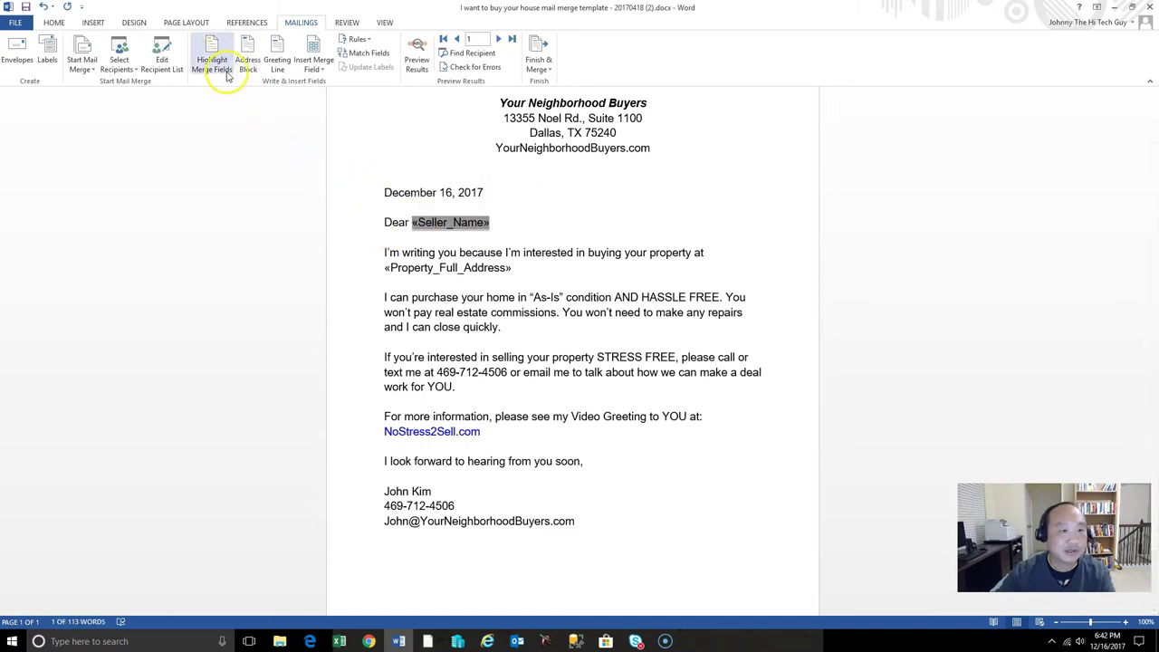
{"action": "left_click", "coordinate": [313, 64]}
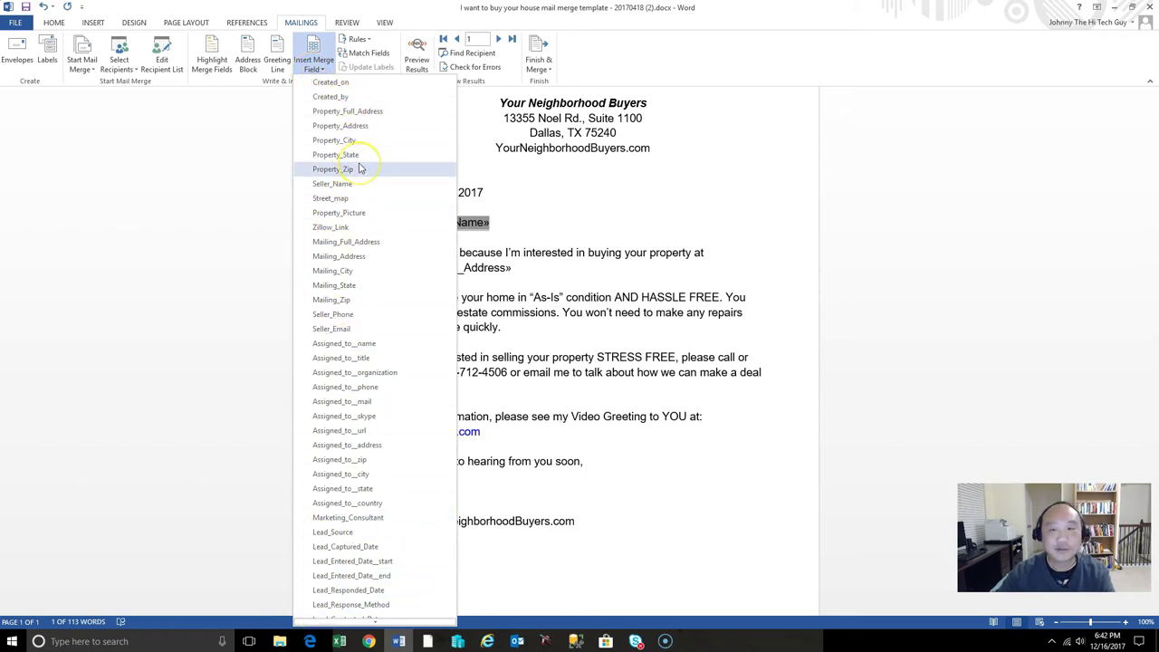
{"action": "left_click", "coordinate": [332, 184]}
Step: Switch to the Seller Leads workbook in Excel and fit the Seller Name column to its contents to review the names
{"action": "left_click", "coordinate": [340, 641]}
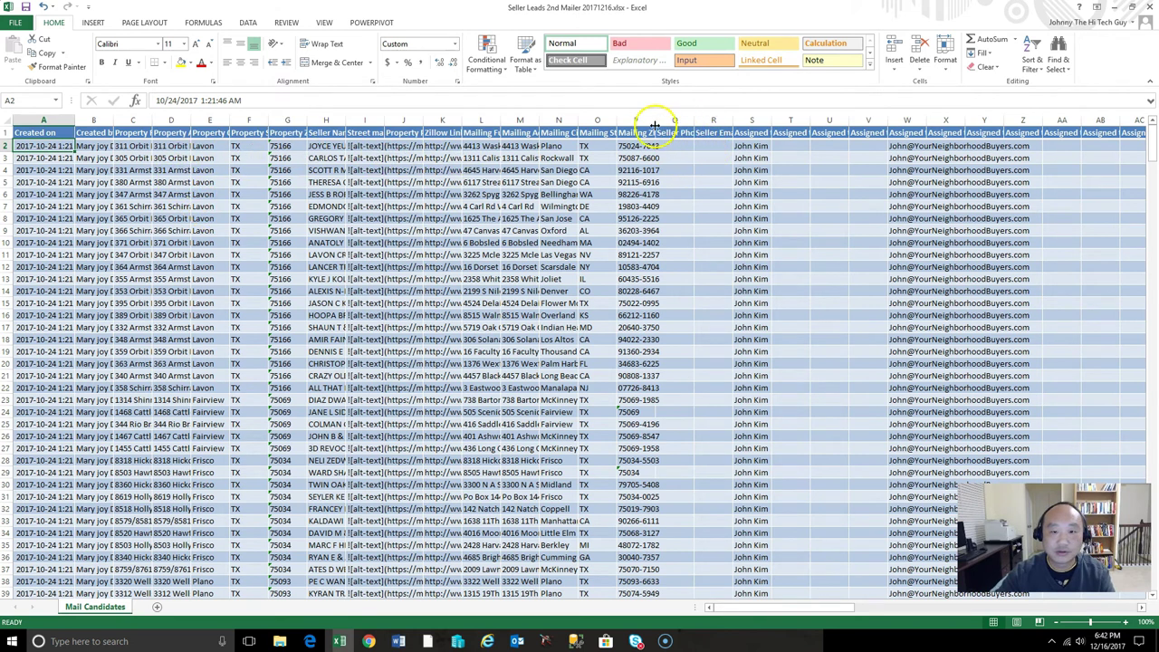
{"action": "double_click", "coordinate": [347, 123]}
{"action": "left_click_drag", "start_coordinate": [351, 148], "coordinate": [350, 533]}
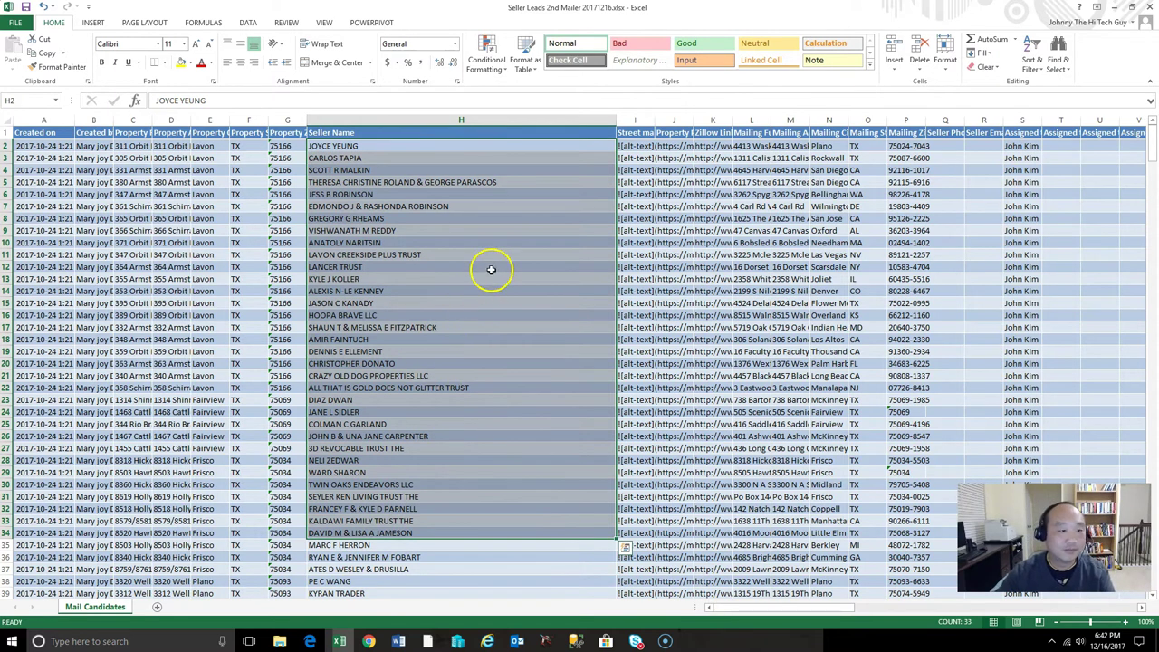
{"action": "left_click", "coordinate": [668, 158]}
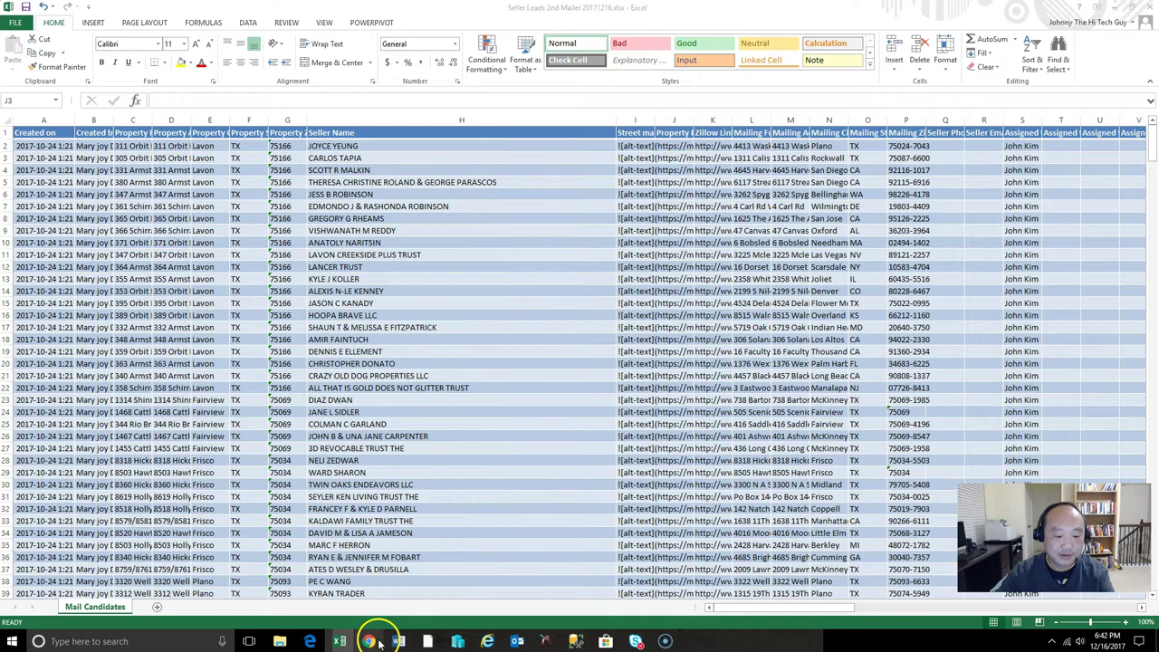
Step: Close the Google Drive Mail Templates page in Chrome and return to the letter template in Word
{"action": "left_click", "coordinate": [369, 641]}
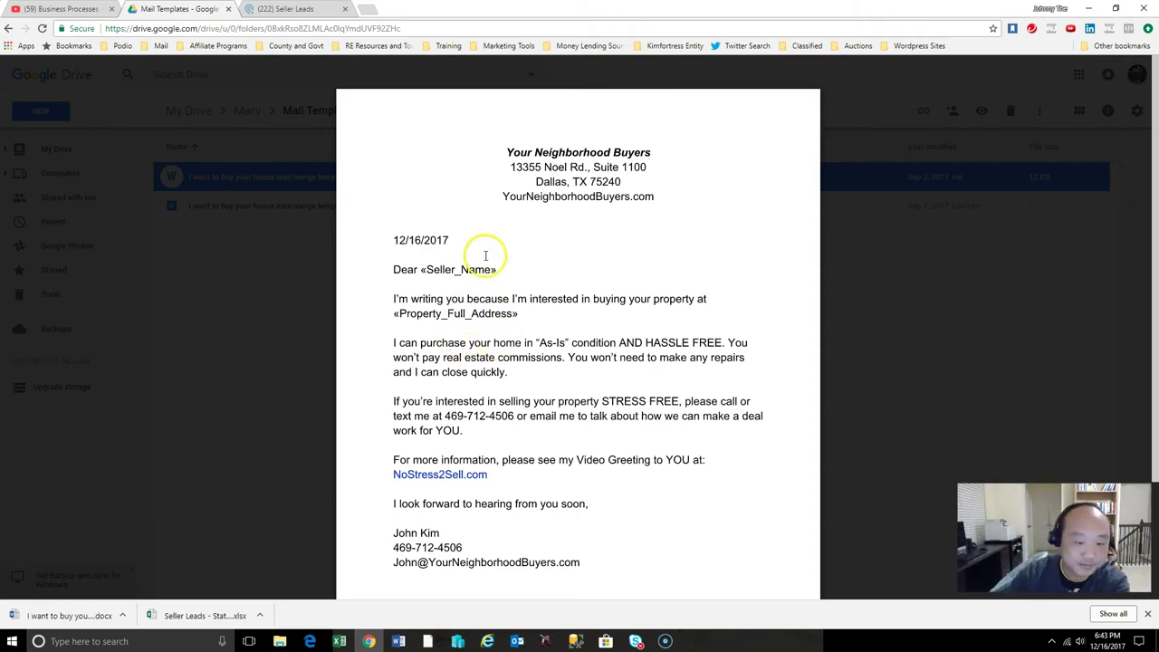
{"action": "left_click", "coordinate": [229, 11]}
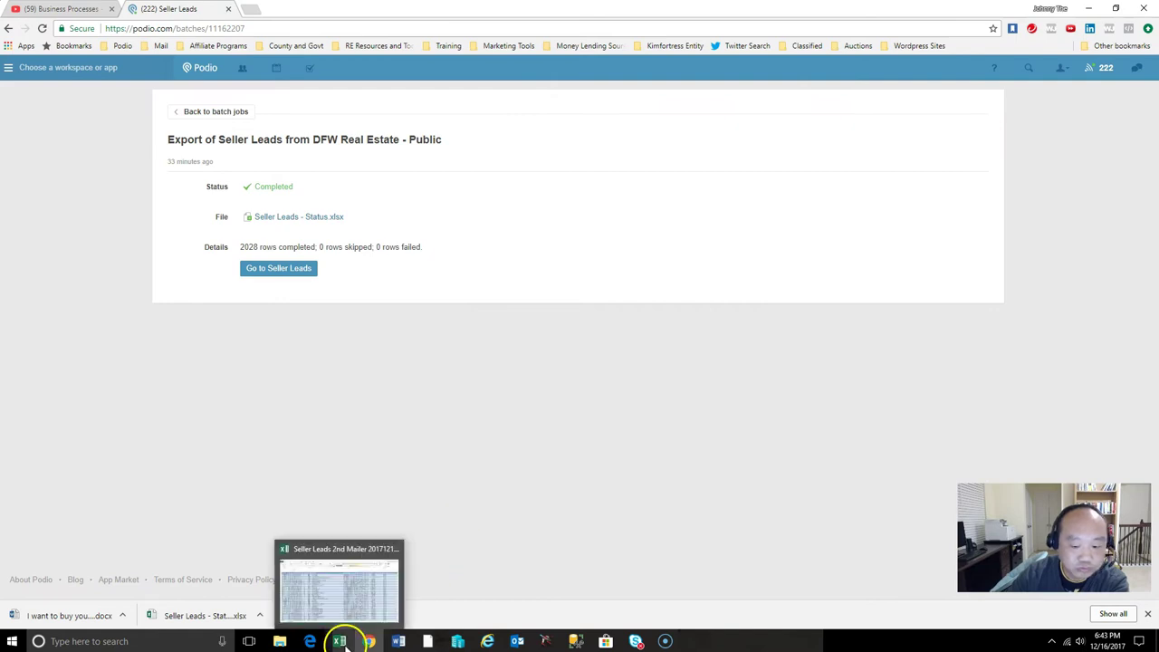
{"action": "left_click", "coordinate": [397, 641]}
{"action": "left_click", "coordinate": [619, 238]}
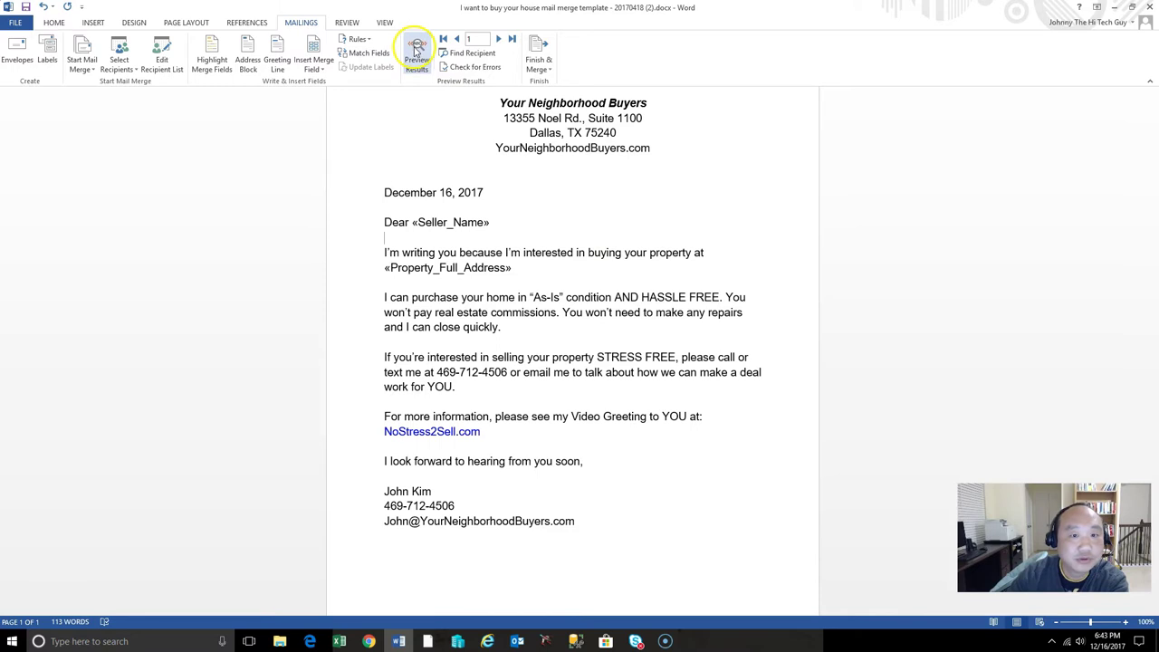
Step: Finish the mail merge by generating the individual letters as a new editable document
{"action": "left_click", "coordinate": [539, 65]}
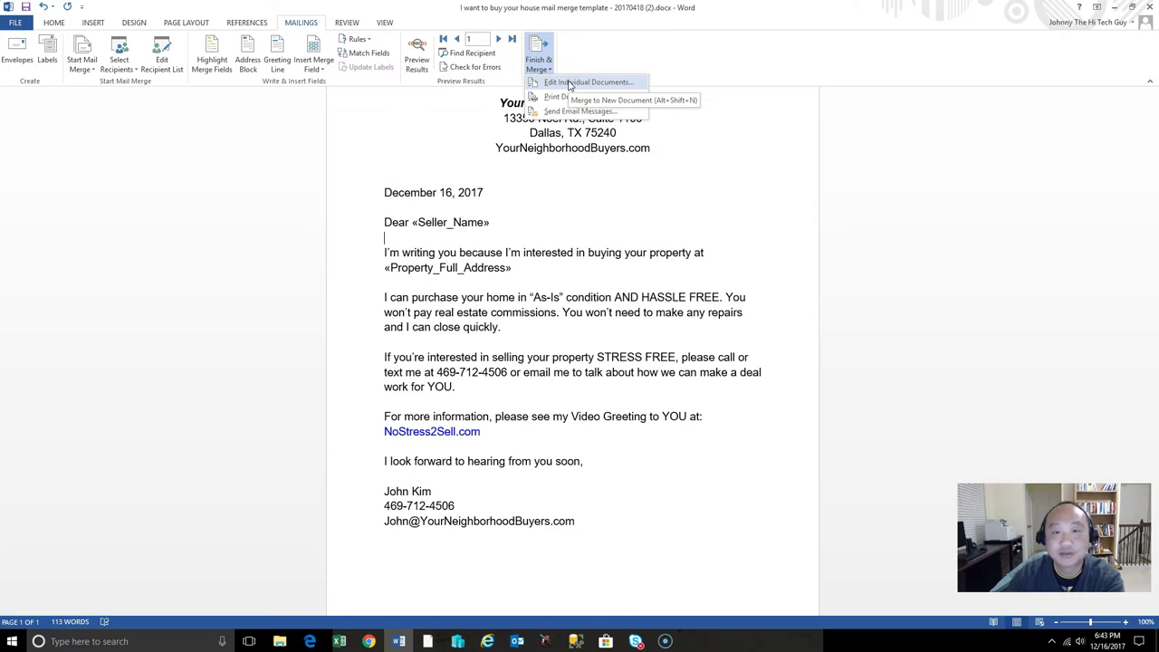
{"action": "left_click", "coordinate": [570, 83]}
{"action": "left_click", "coordinate": [573, 341]}
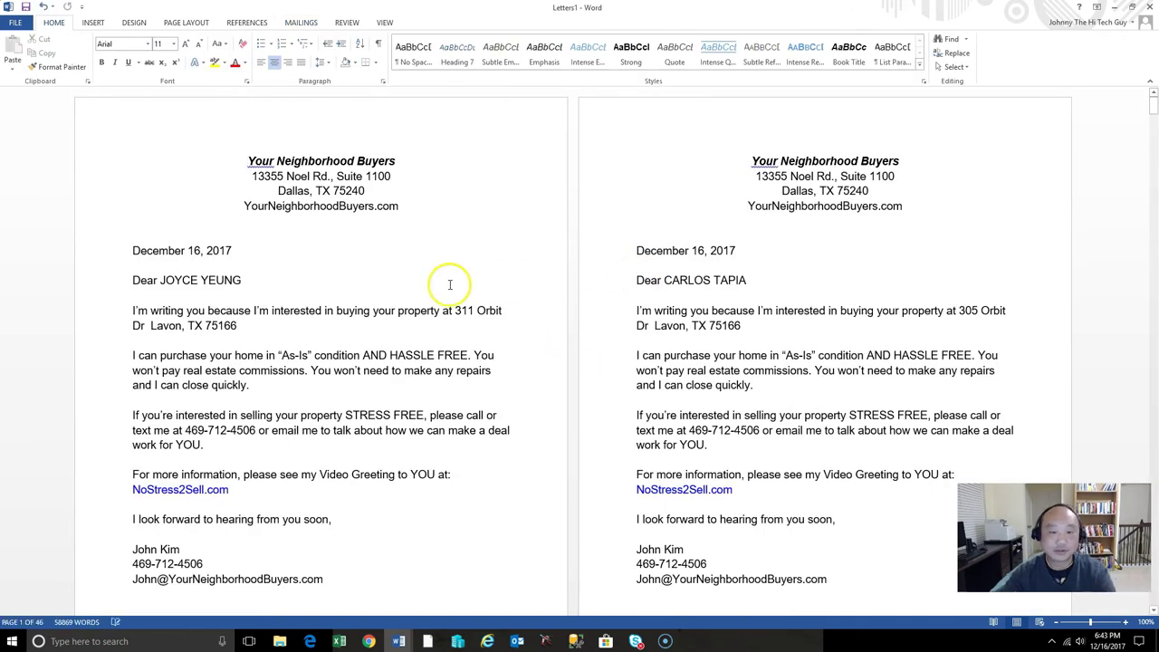
Step: Check the merged seller names and property addresses in the first two letters
{"action": "left_click_drag", "start_coordinate": [161, 280], "coordinate": [245, 281]}
{"action": "left_click_drag", "start_coordinate": [690, 288], "coordinate": [748, 282]}
{"action": "left_click_drag", "start_coordinate": [255, 310], "coordinate": [503, 311]}
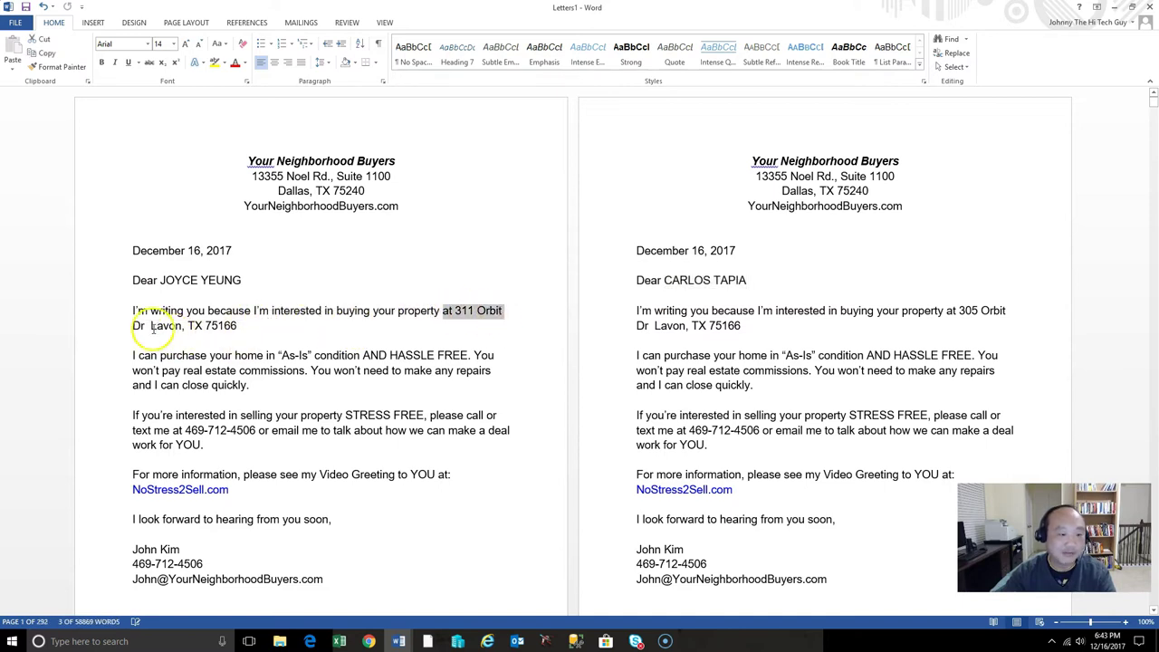
{"action": "left_click_drag", "start_coordinate": [152, 326], "coordinate": [237, 327]}
{"action": "left_click", "coordinate": [917, 295]}
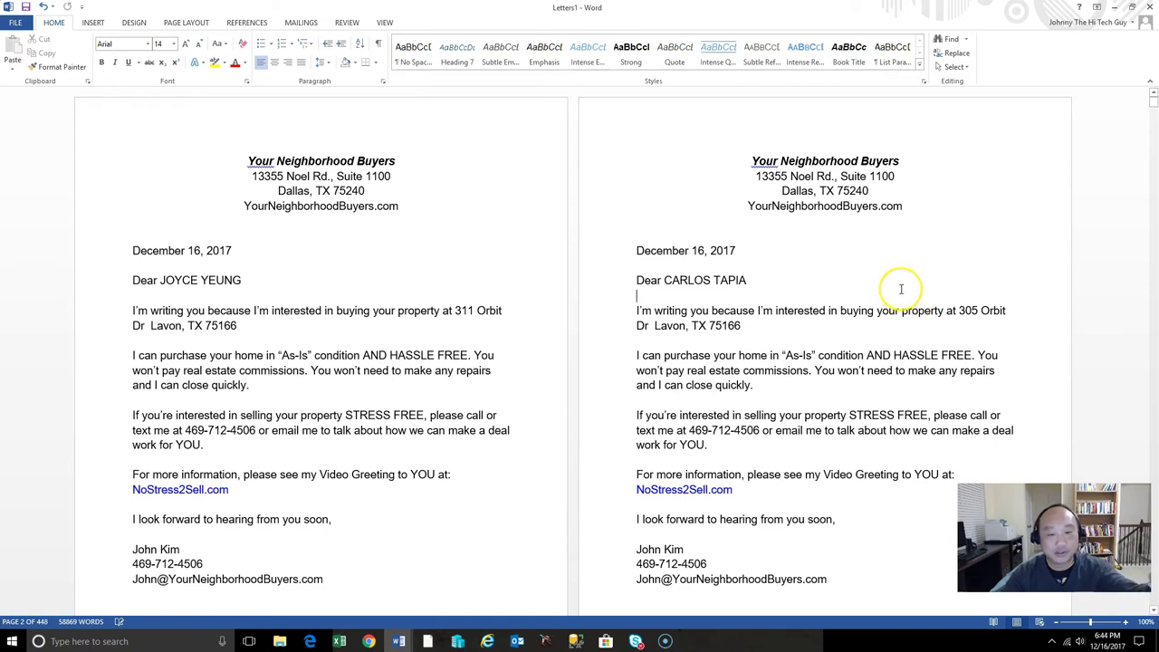
{"action": "left_click", "coordinate": [898, 285]}
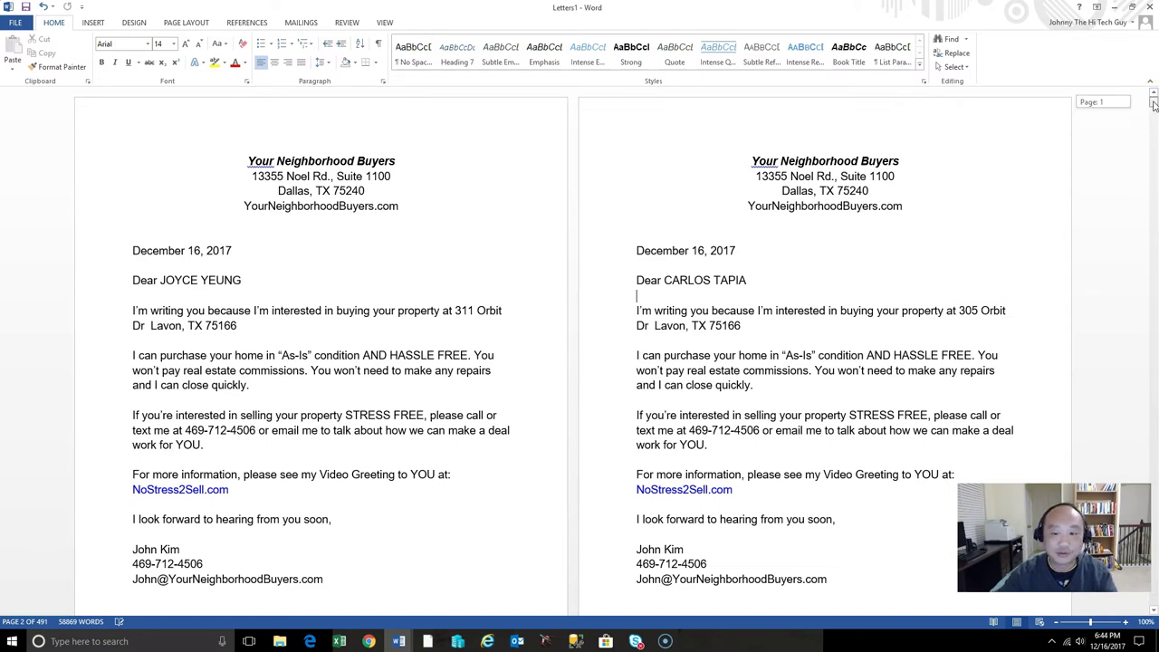
Step: Show the page thumbnails and examine the greeting and property address on several of the following merged letters
{"action": "left_click", "coordinate": [36, 621]}
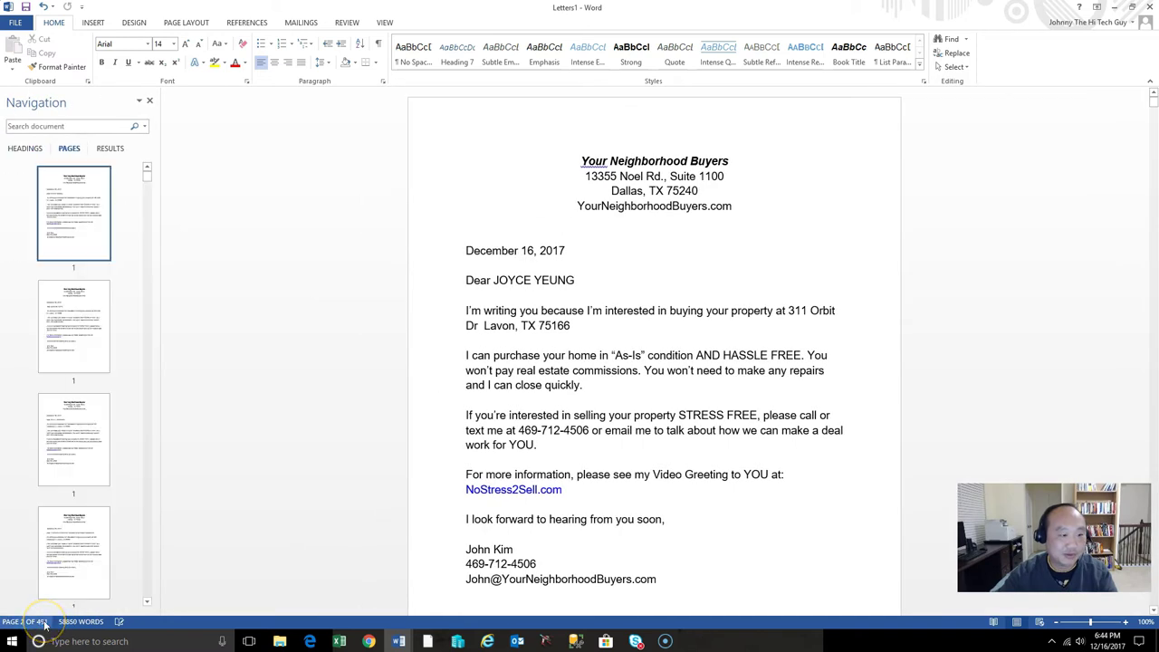
{"action": "left_click", "coordinate": [78, 308]}
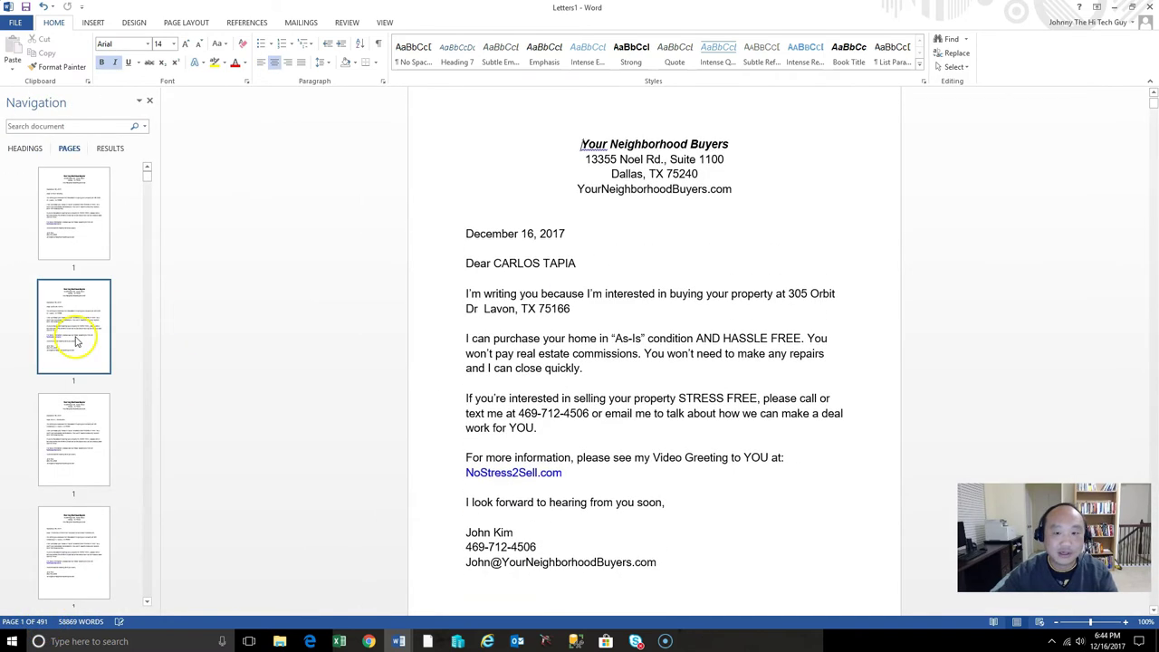
{"action": "left_click", "coordinate": [73, 399]}
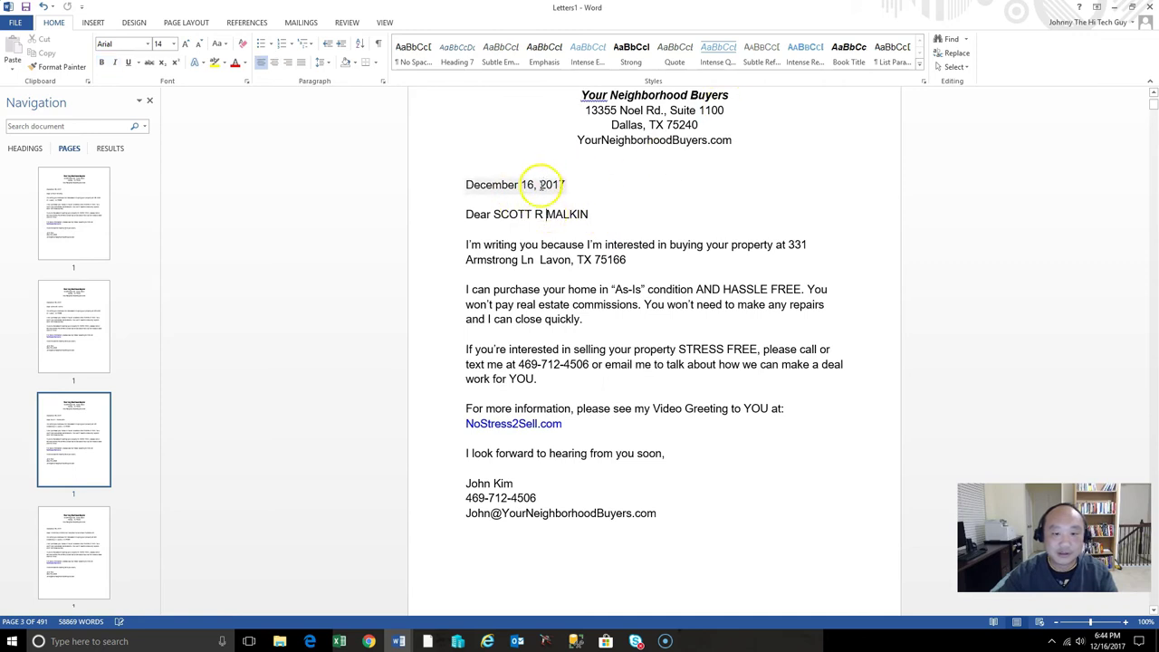
{"action": "left_click", "coordinate": [543, 215]}
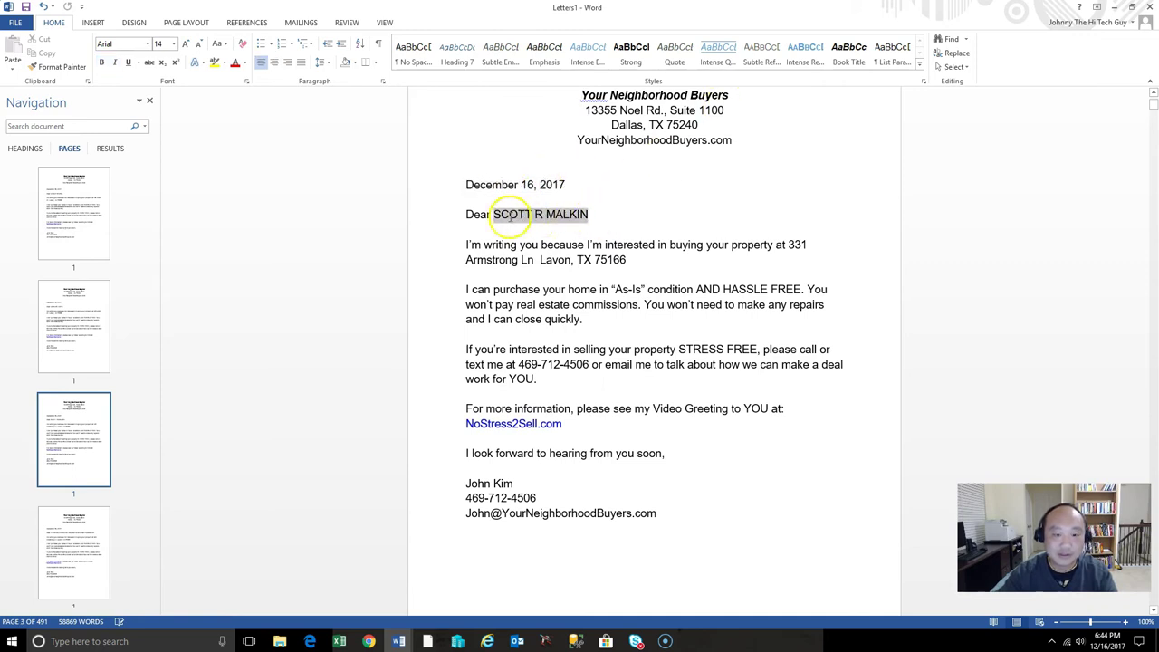
{"action": "left_click", "coordinate": [71, 542]}
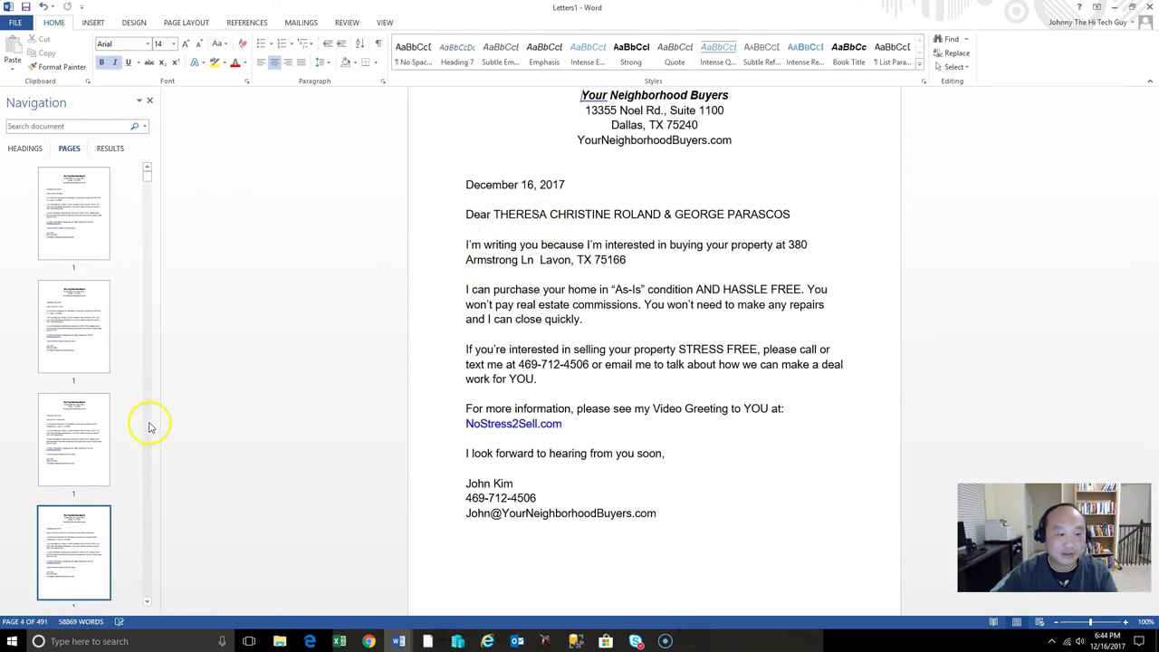
{"action": "scroll", "coordinate": [147, 427], "scroll_direction": "up", "scroll_amount": 1}
{"action": "left_click", "coordinate": [100, 376]}
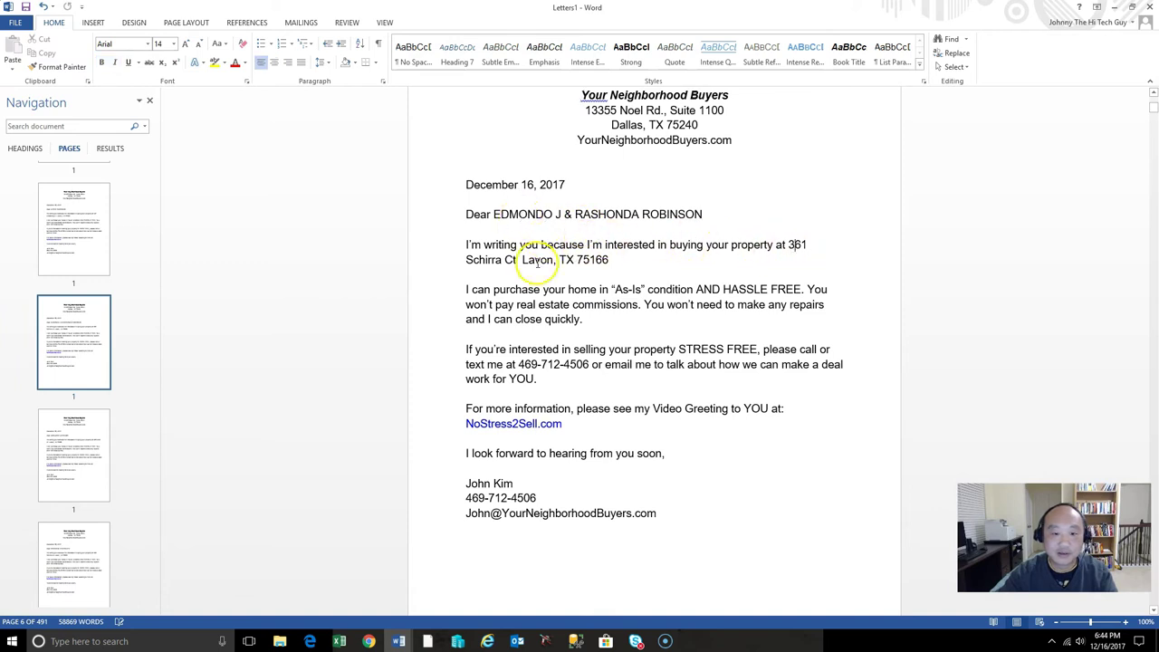
{"action": "left_click", "coordinate": [91, 444]}
{"action": "scroll", "coordinate": [191, 234], "scroll_direction": "down", "scroll_amount": 2}
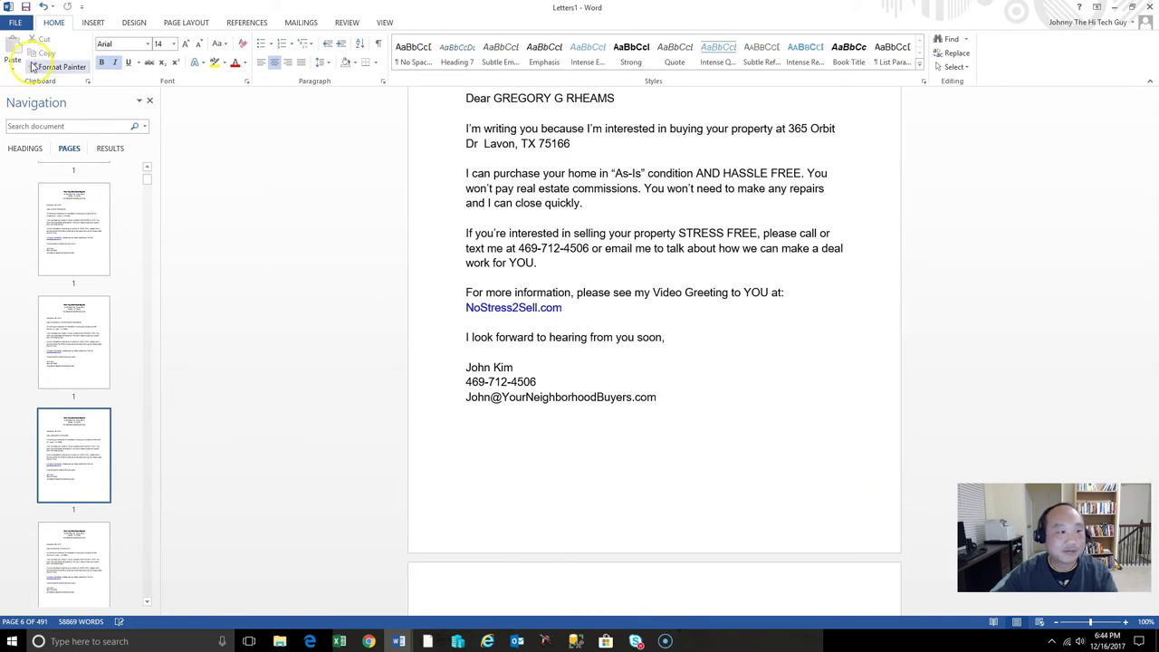
Step: Start saving the merged letters as a new file in the computer's Documents > Real Estate > Mail Campaigns folder
{"action": "left_click", "coordinate": [16, 22]}
{"action": "left_click", "coordinate": [30, 147]}
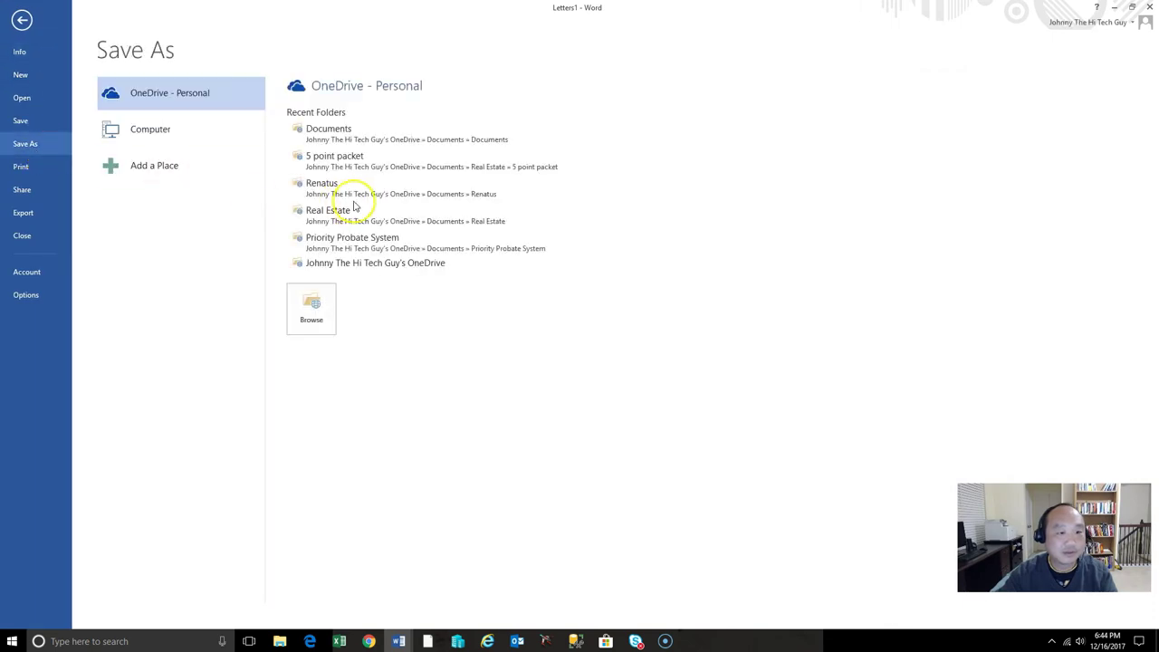
{"action": "left_click", "coordinate": [173, 138]}
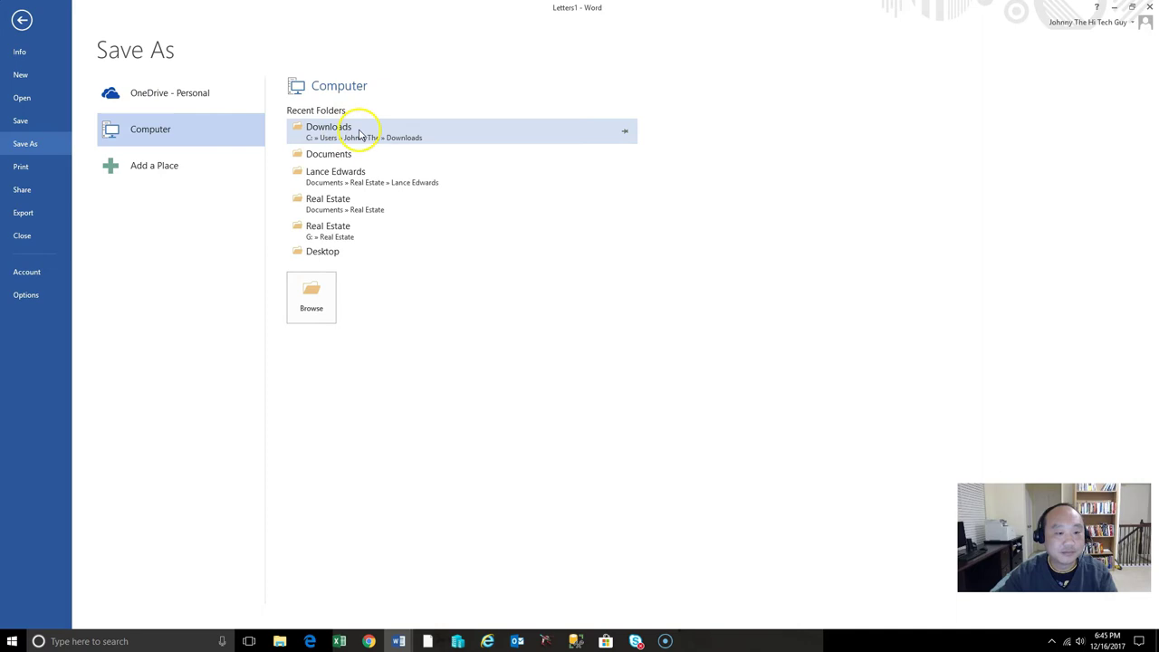
{"action": "left_click", "coordinate": [328, 284]}
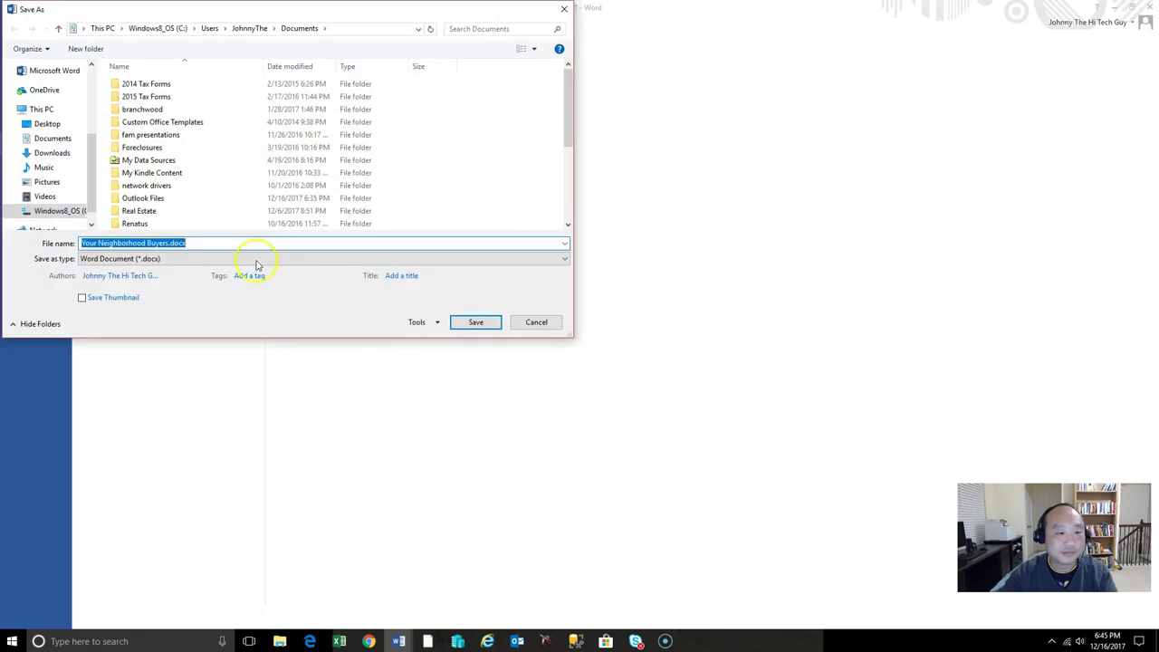
{"action": "left_click", "coordinate": [54, 138]}
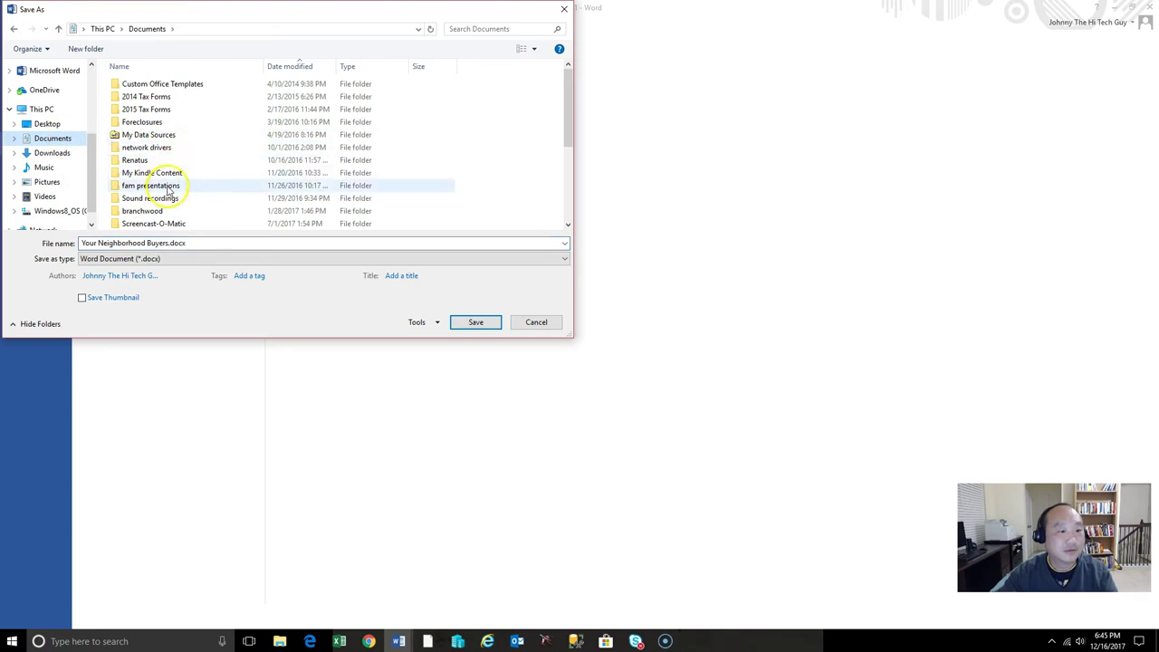
{"action": "left_click_drag", "start_coordinate": [570, 136], "coordinate": [556, 193]}
{"action": "left_click", "coordinate": [168, 177]}
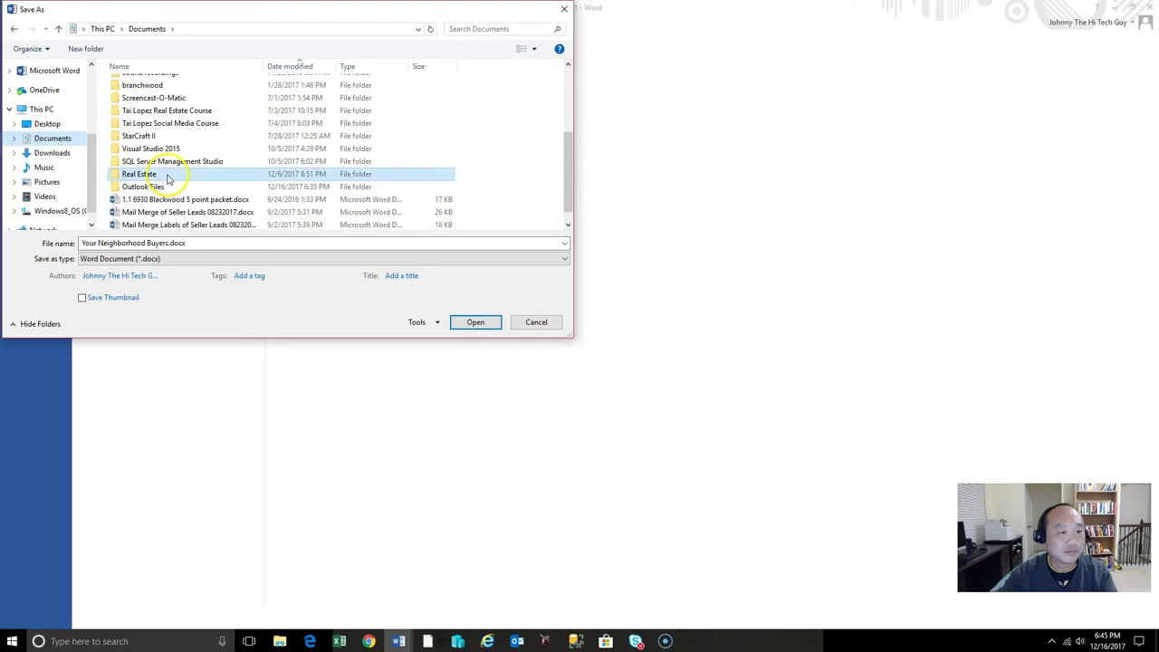
{"action": "double_click", "coordinate": [167, 176]}
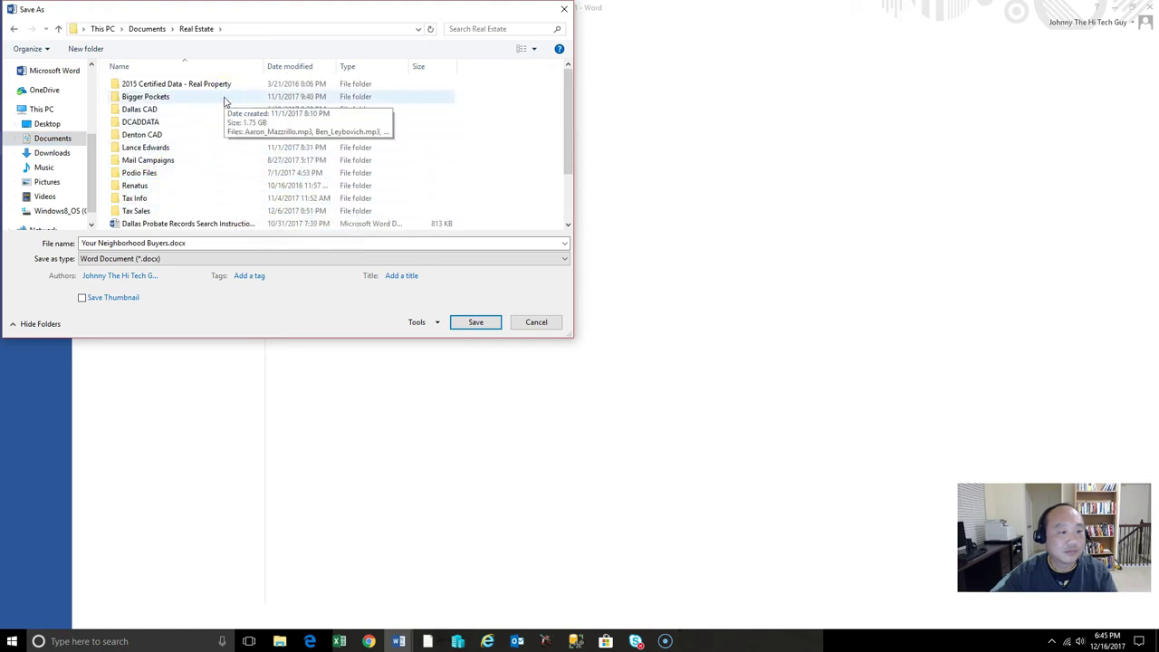
{"action": "double_click", "coordinate": [184, 160]}
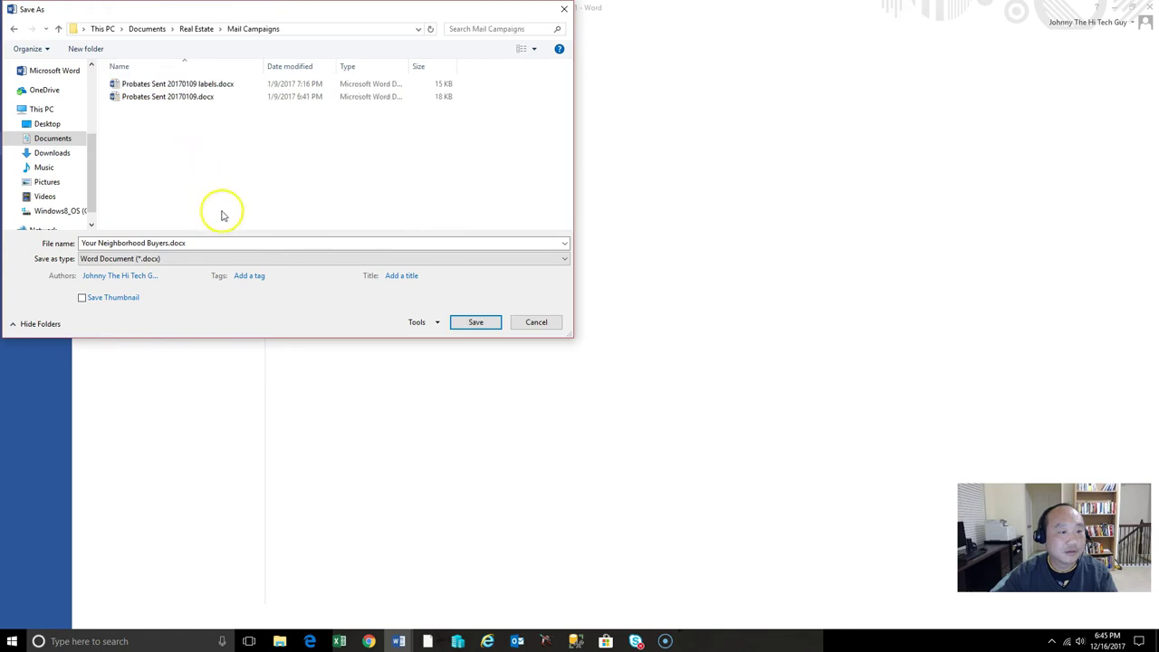
Step: Name the merged letters file 2nd Mailers 20171216.docx and save it
{"action": "left_click", "coordinate": [163, 241]}
{"action": "left_click_drag", "start_coordinate": [168, 239], "coordinate": [57, 227]}
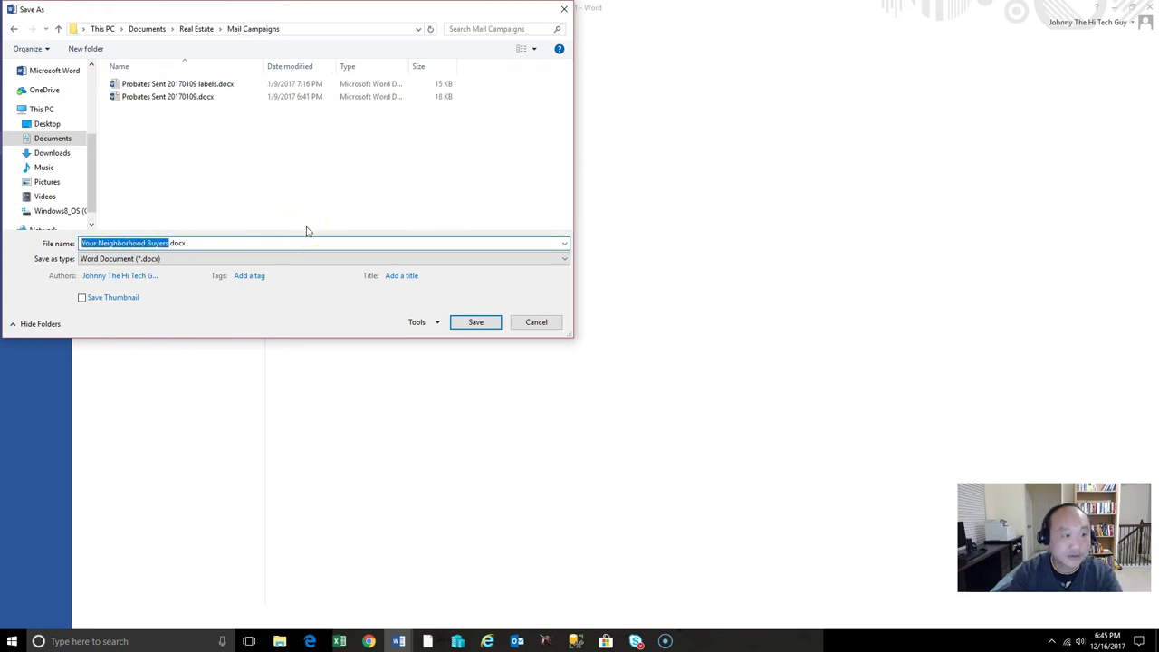
{"action": "type", "text": "2nd Mailers "}
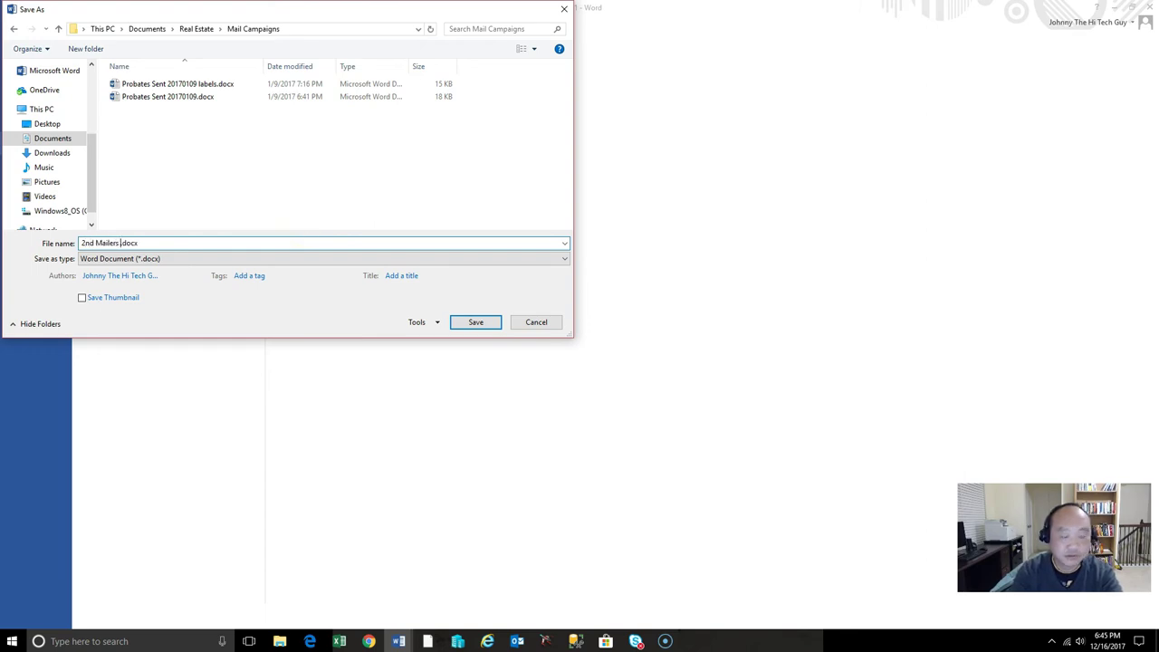
{"action": "type", "text": "2017"}
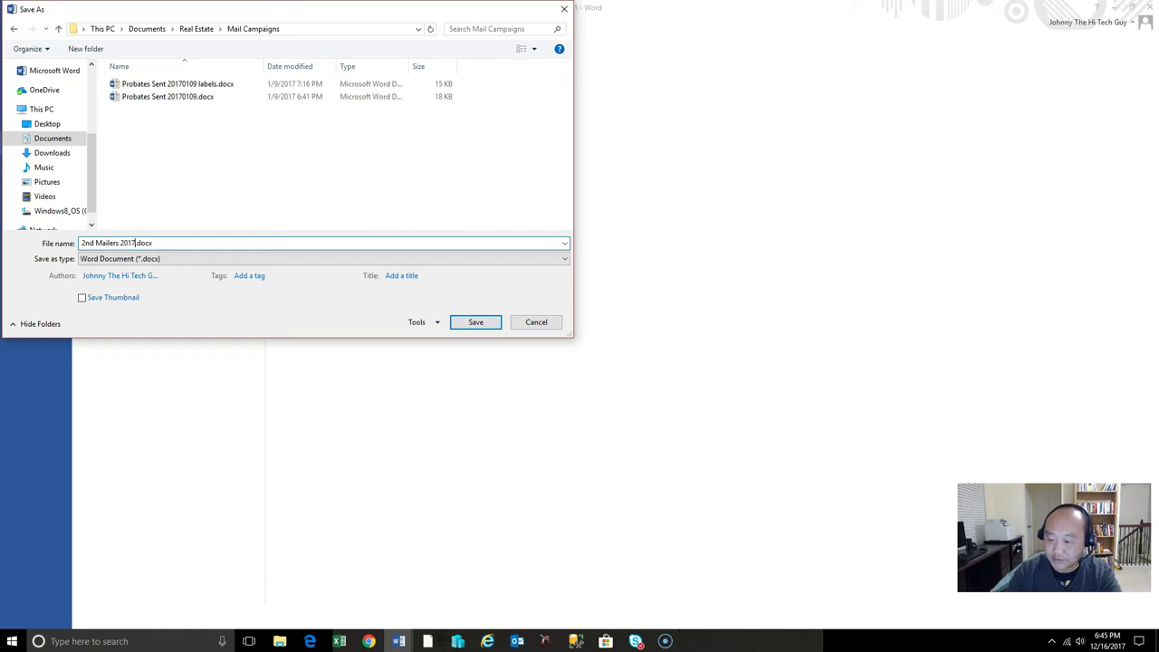
{"action": "type", "text": "1216"}
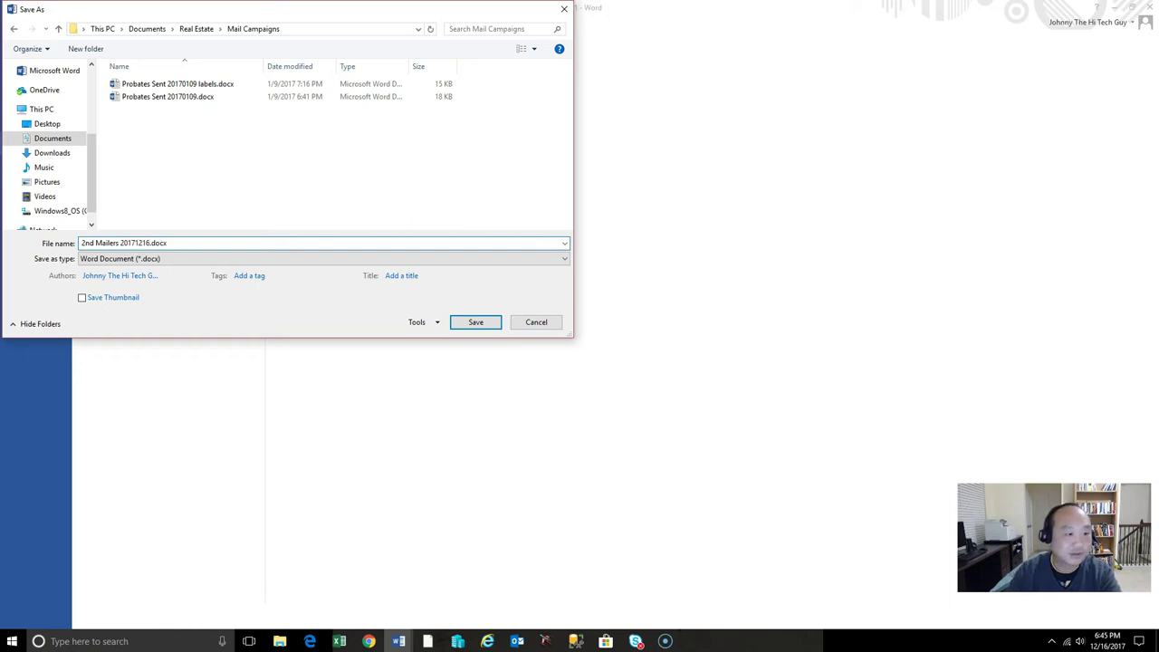
{"action": "key", "text": "Return"}
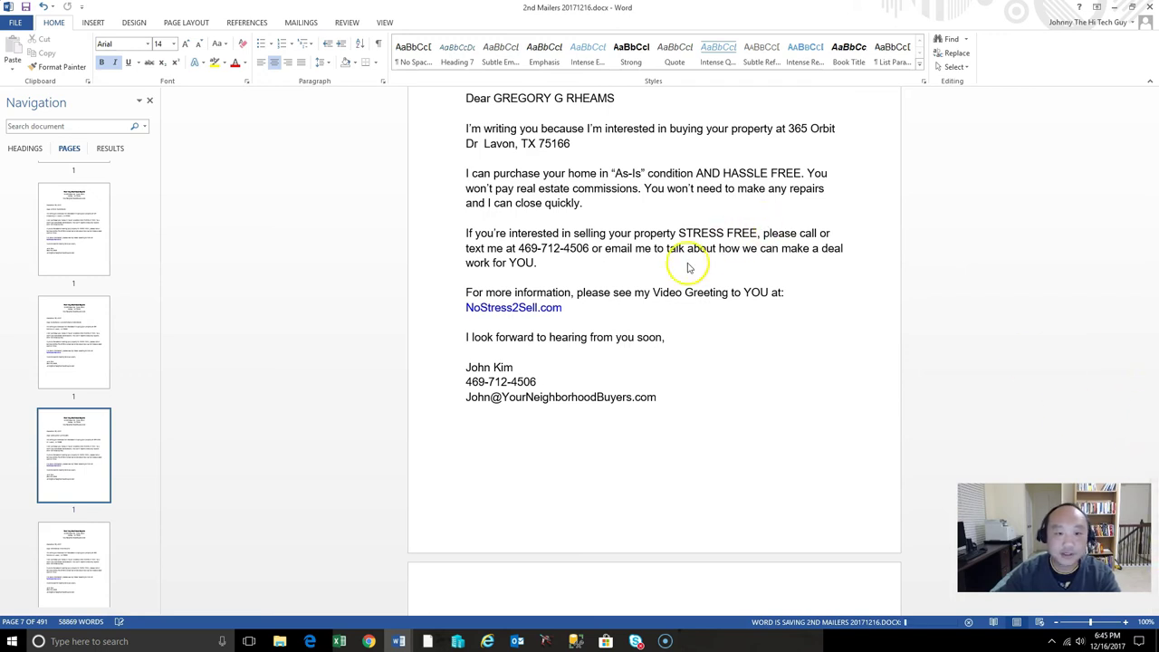
{"action": "scroll", "coordinate": [688, 267], "scroll_direction": "down", "scroll_amount": 6}
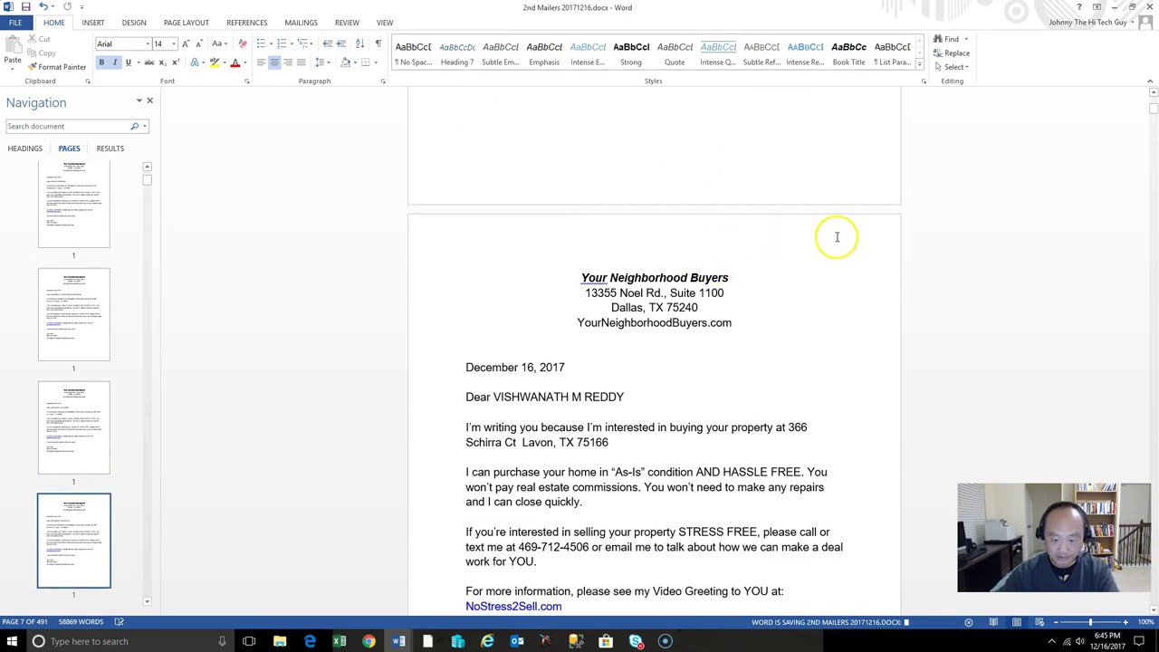
Step: Return to the first merged letter and look through the page layout, home and mail merge commands, including Finish & Merge
{"action": "left_click_drag", "start_coordinate": [1153, 107], "coordinate": [1143, 8]}
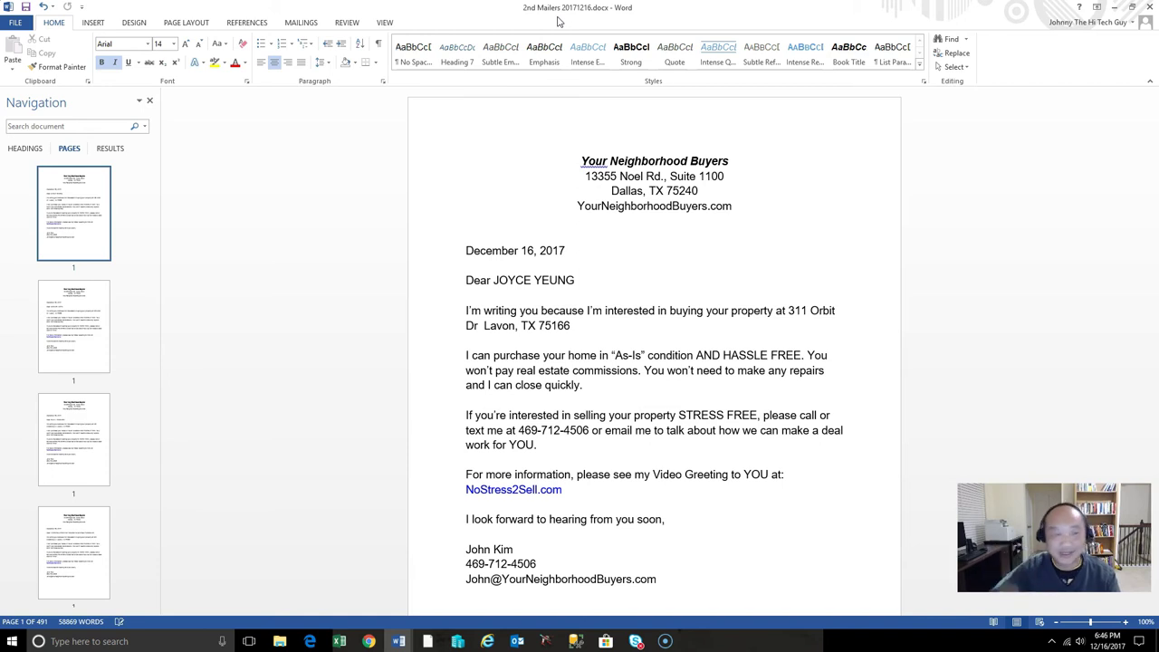
{"action": "left_click", "coordinate": [172, 24]}
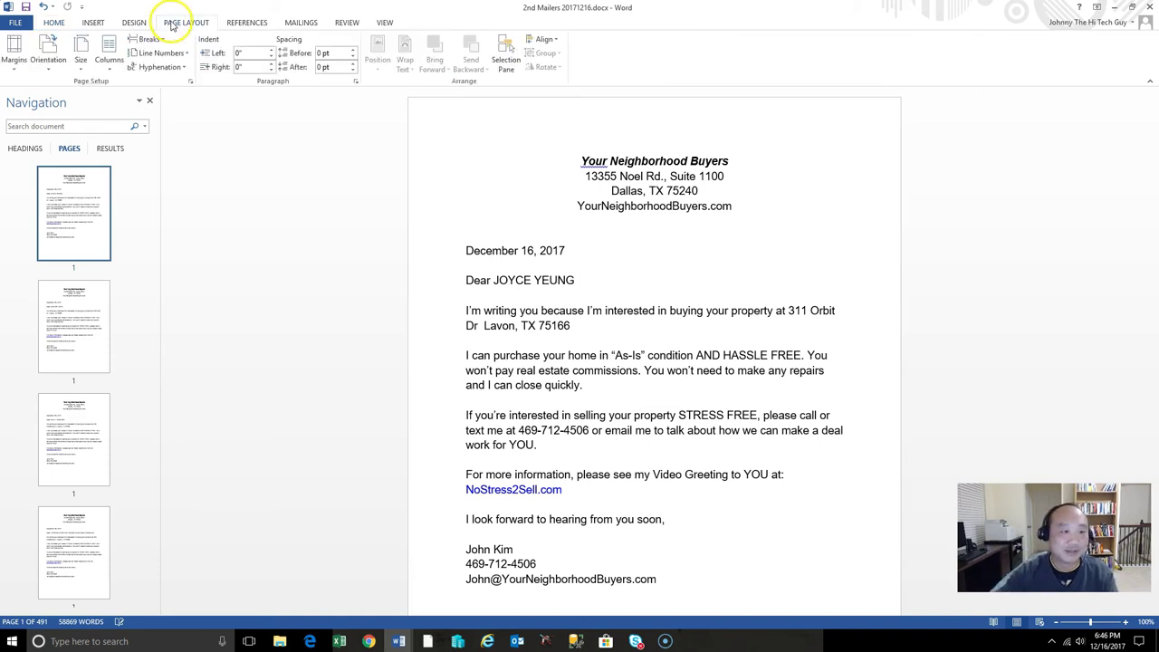
{"action": "left_click", "coordinate": [53, 24]}
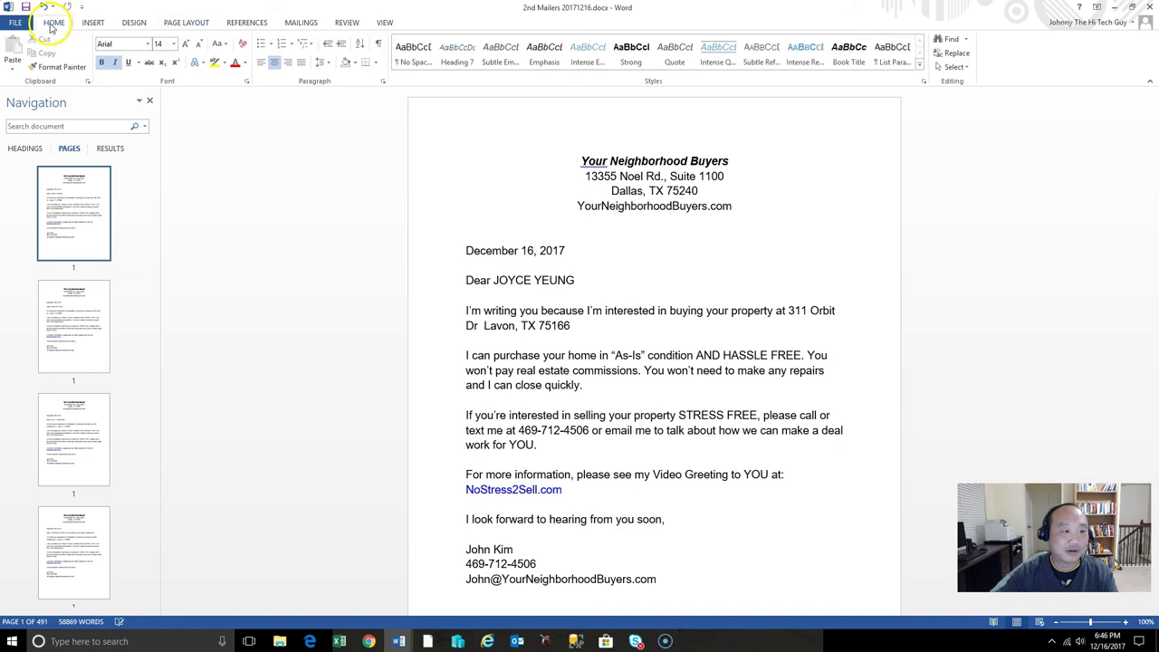
{"action": "left_click", "coordinate": [296, 25]}
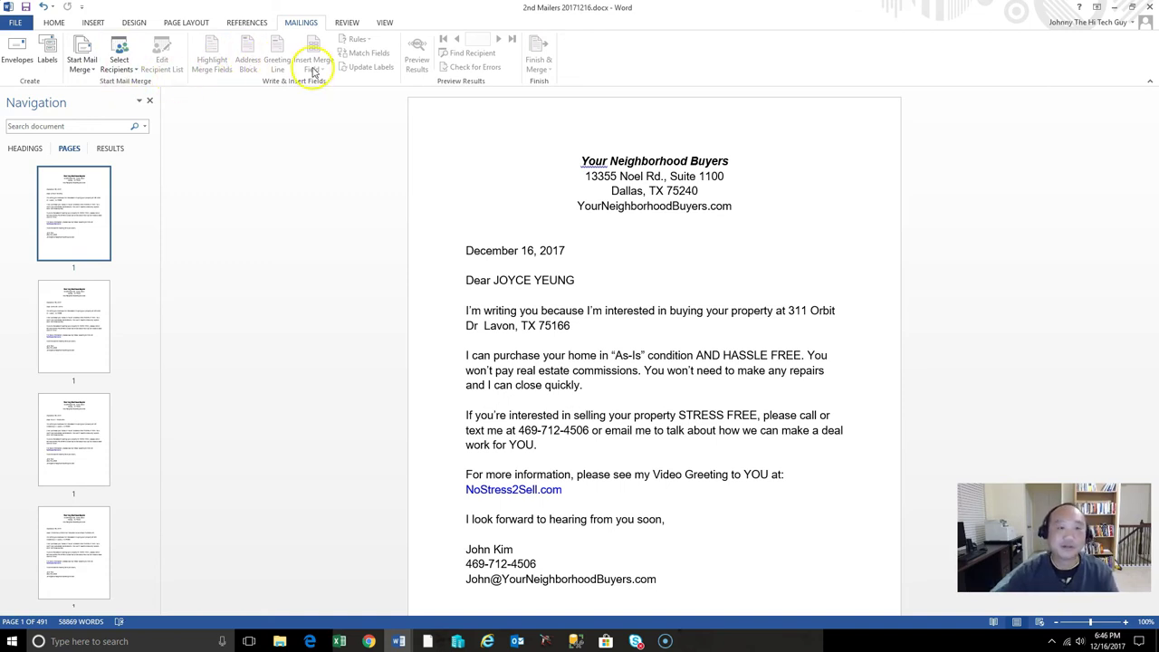
{"action": "left_click", "coordinate": [554, 71]}
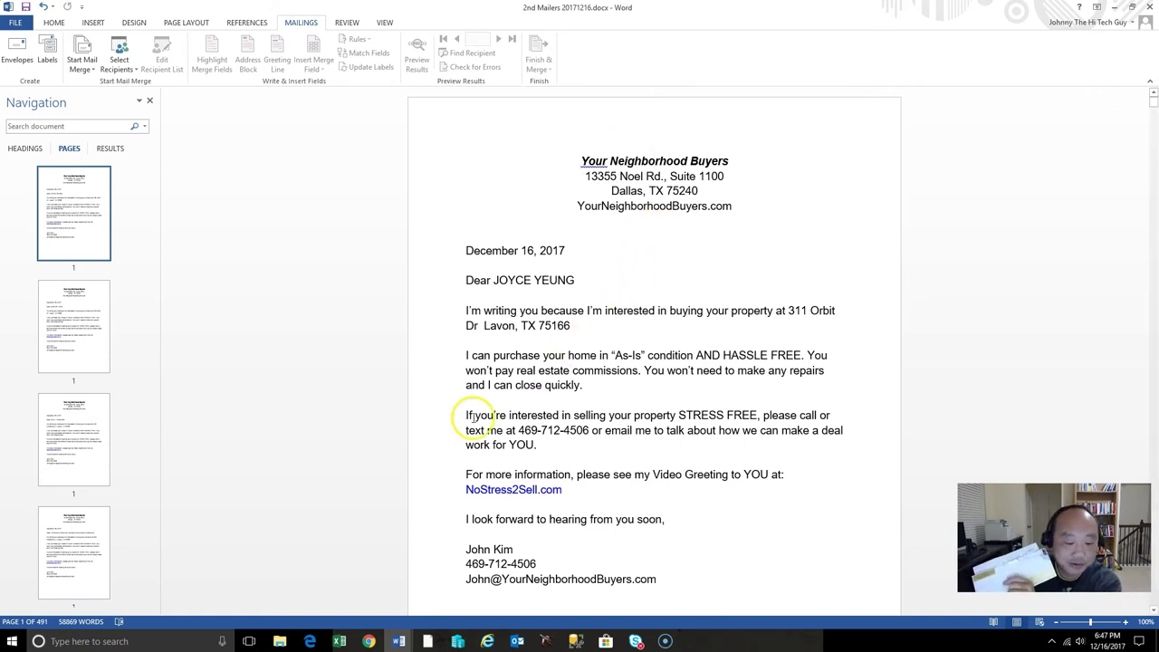
Step: Switch to Chrome, open Google Drive in a new browser tab and go to the shared Driving for Dollars Files subfolder
{"action": "left_click", "coordinate": [368, 639]}
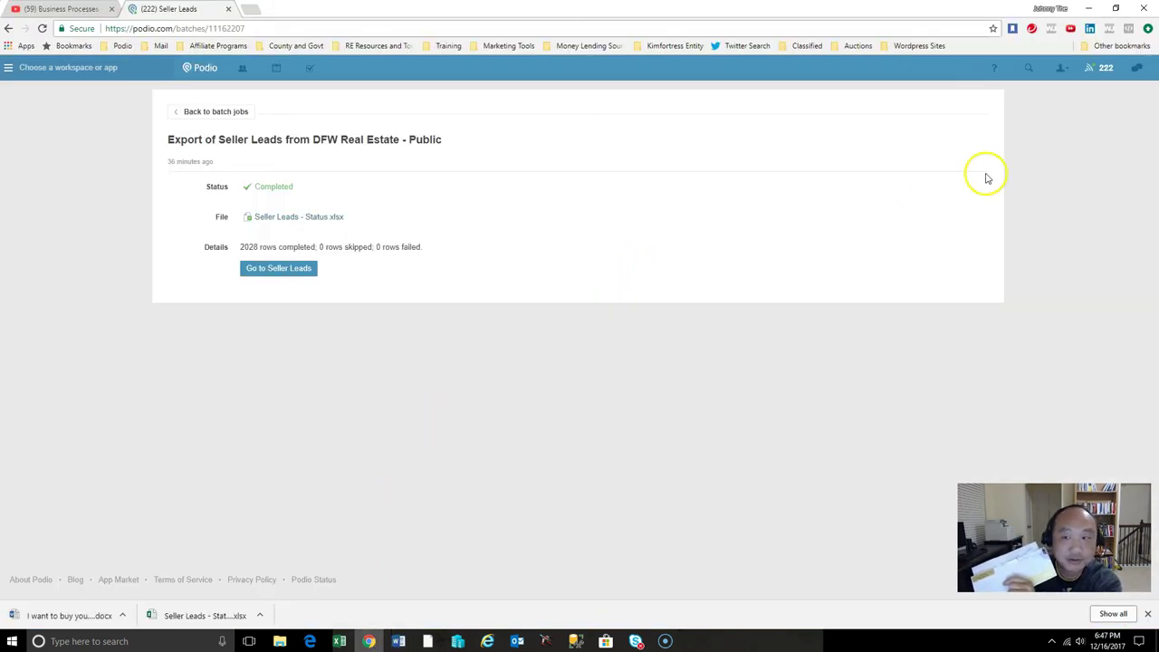
{"action": "left_click", "coordinate": [250, 9]}
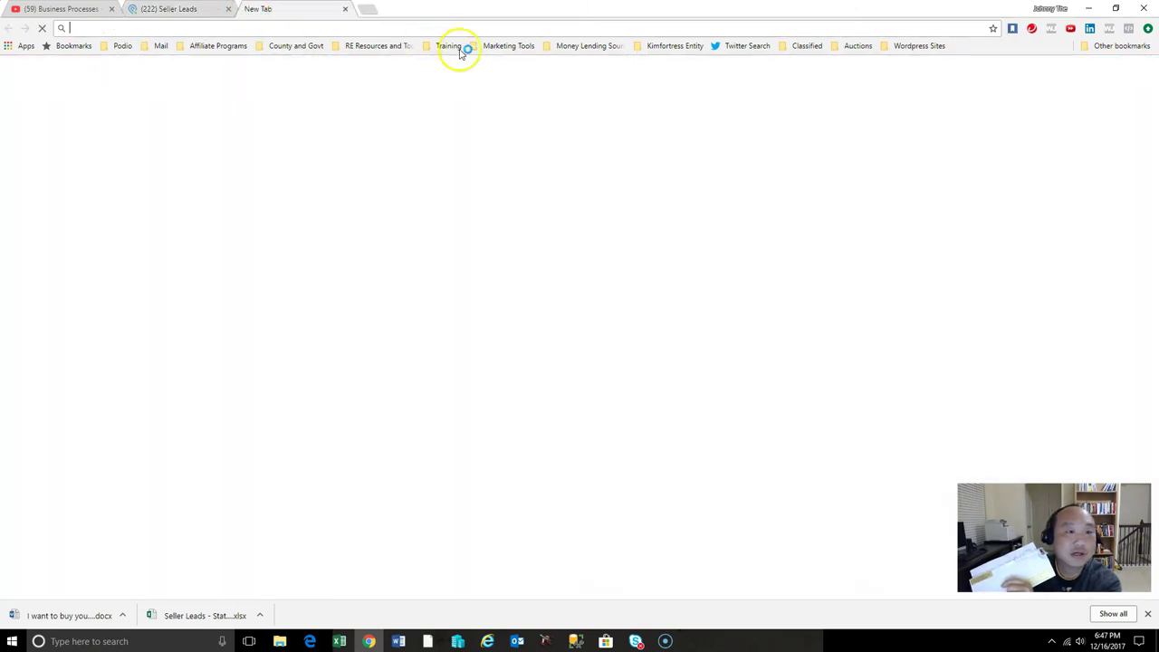
{"action": "left_click", "coordinate": [1086, 73]}
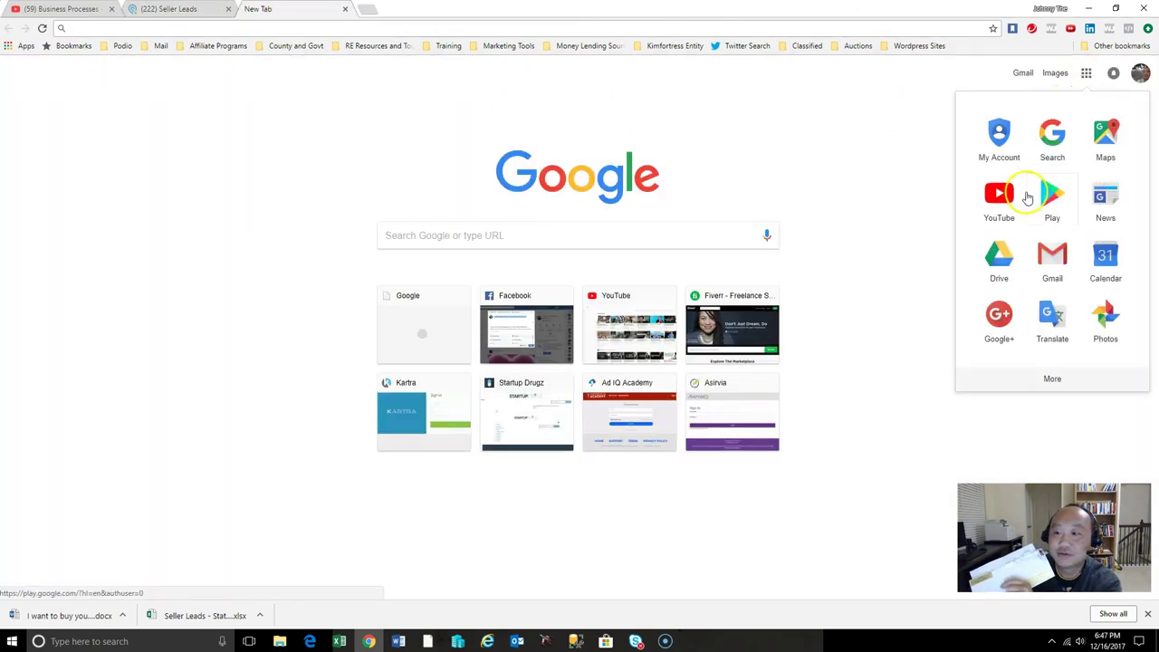
{"action": "left_click", "coordinate": [1002, 259]}
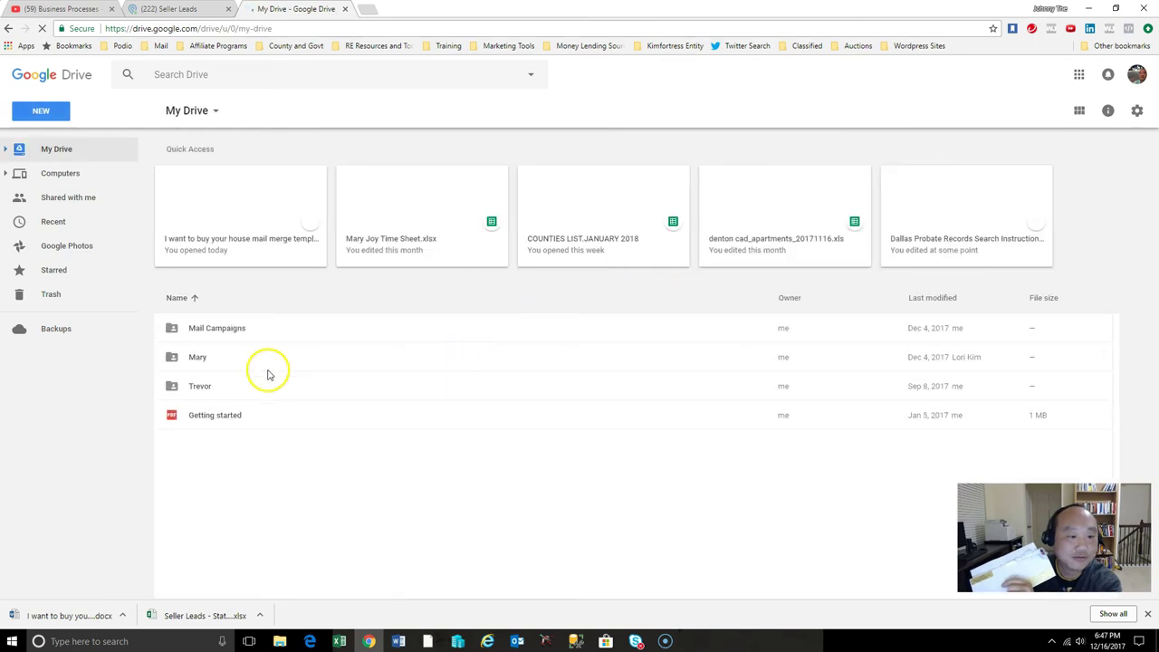
{"action": "left_click", "coordinate": [250, 362]}
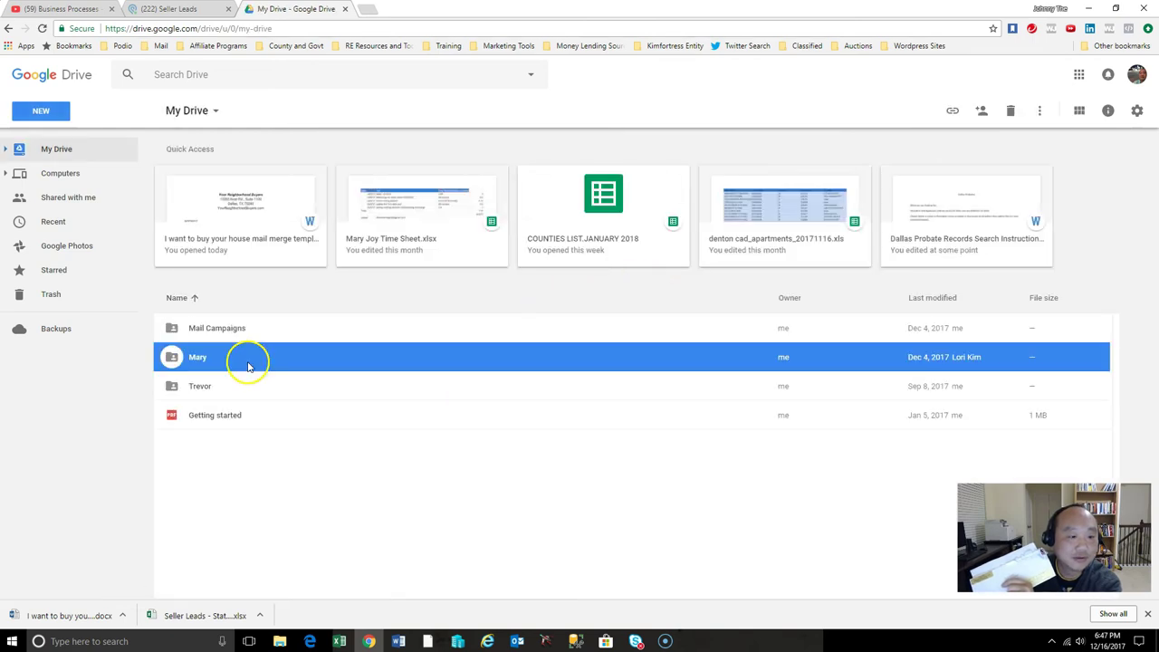
{"action": "double_click", "coordinate": [249, 362]}
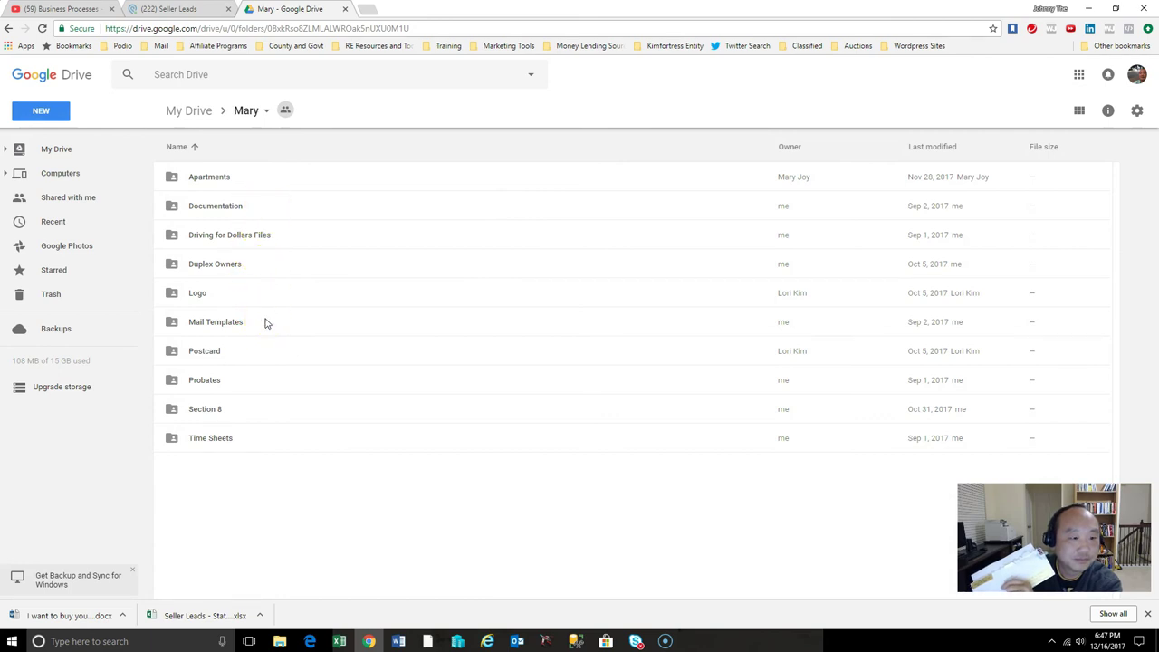
{"action": "double_click", "coordinate": [264, 241]}
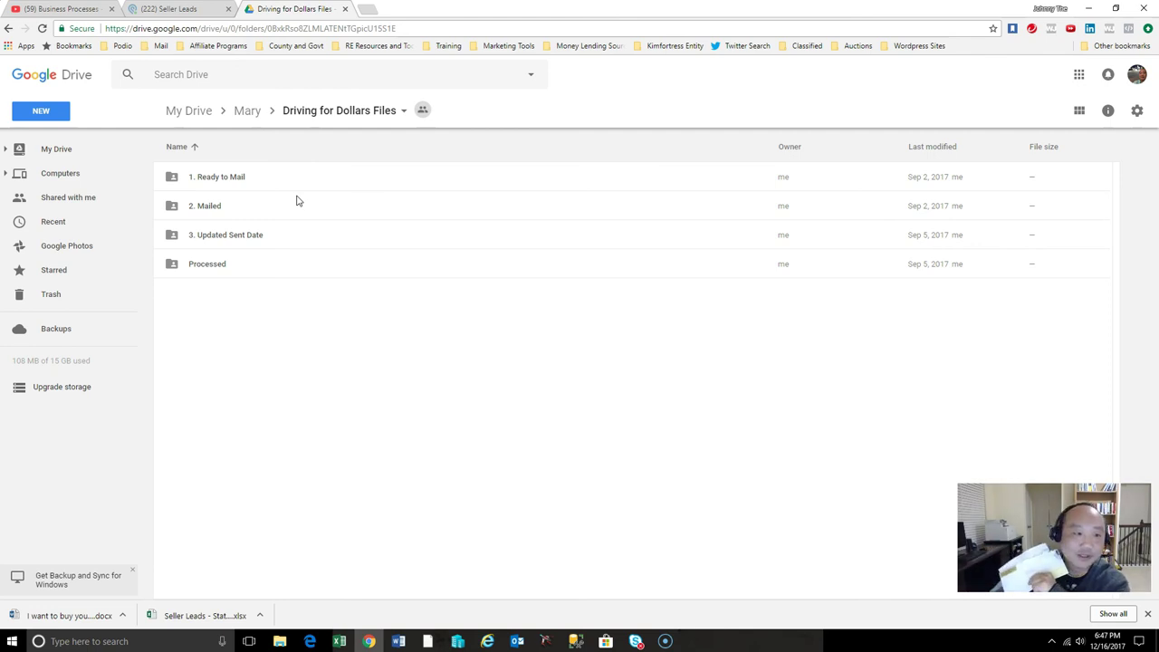
Step: Review the Ready to Mail, Mailed and Updated Sent Date folders, view the Processed folder's files, and return to Driving for Dollars Files
{"action": "left_click", "coordinate": [269, 181]}
{"action": "left_click", "coordinate": [264, 207]}
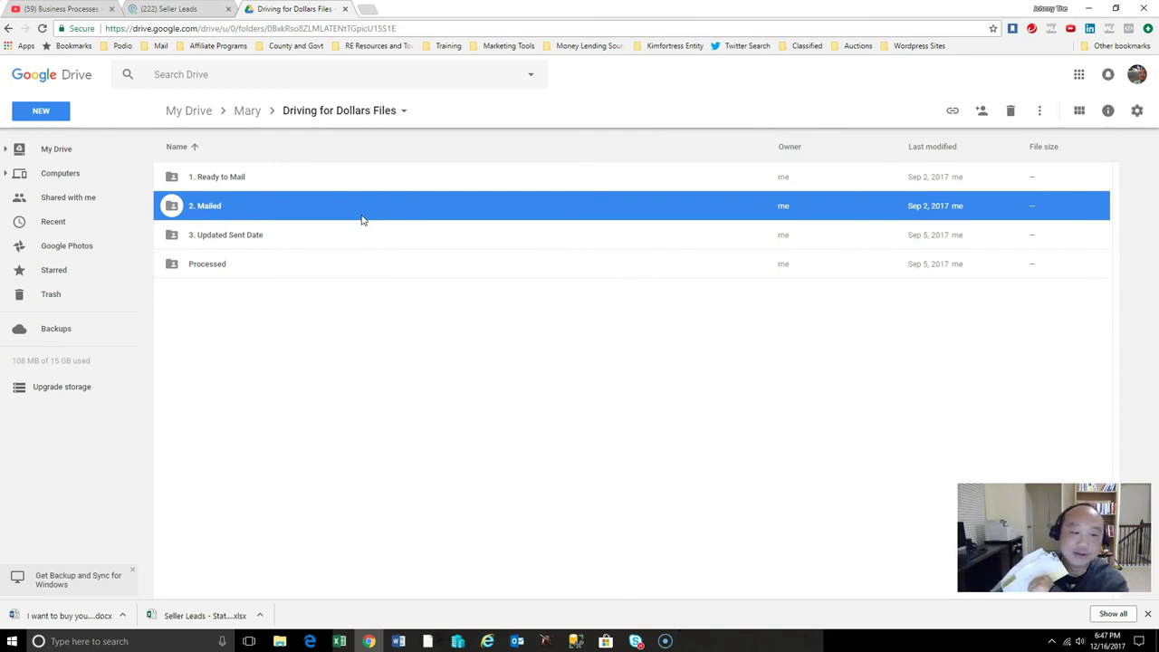
{"action": "left_click", "coordinate": [303, 241]}
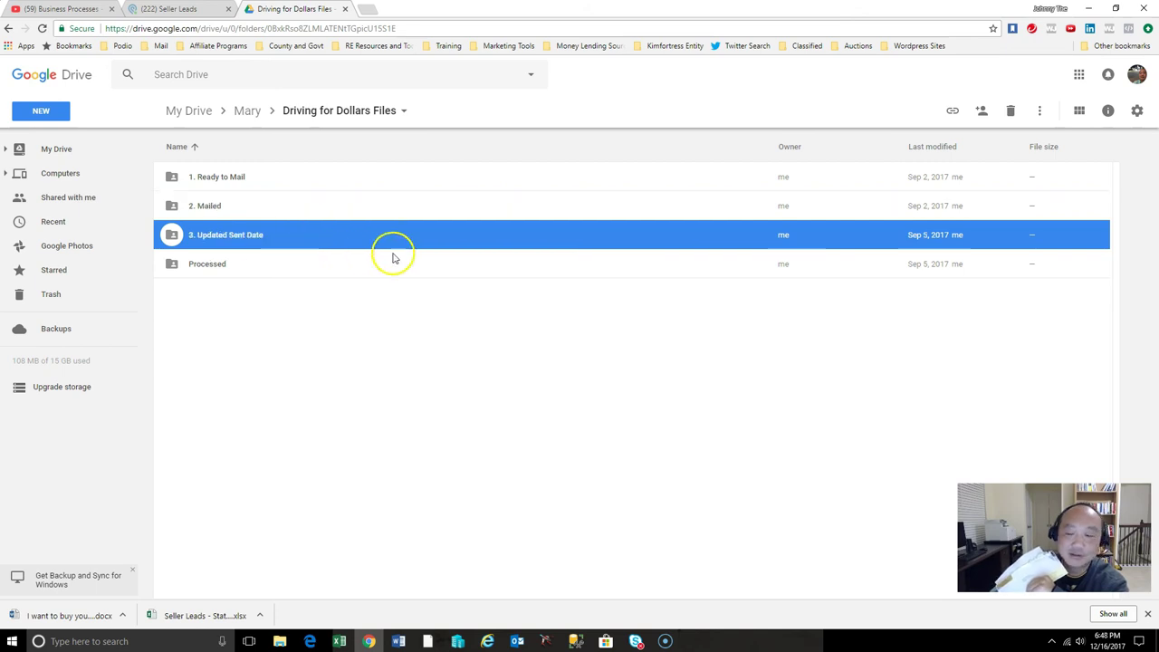
{"action": "left_click", "coordinate": [303, 268]}
{"action": "double_click", "coordinate": [302, 268]}
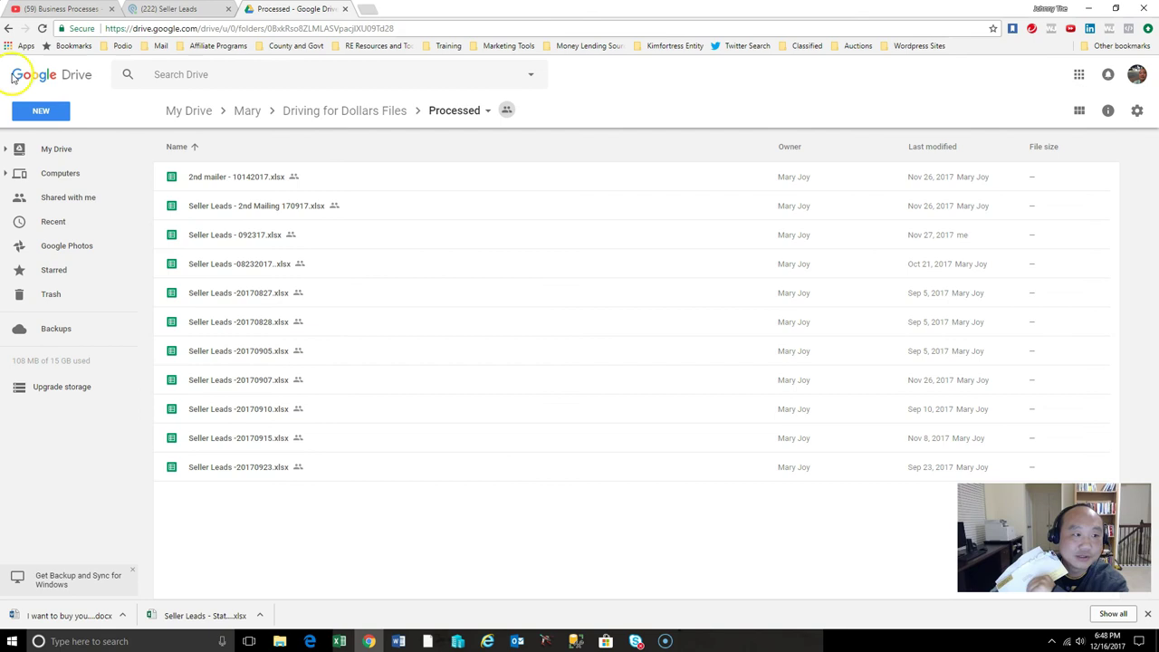
{"action": "left_click", "coordinate": [9, 29]}
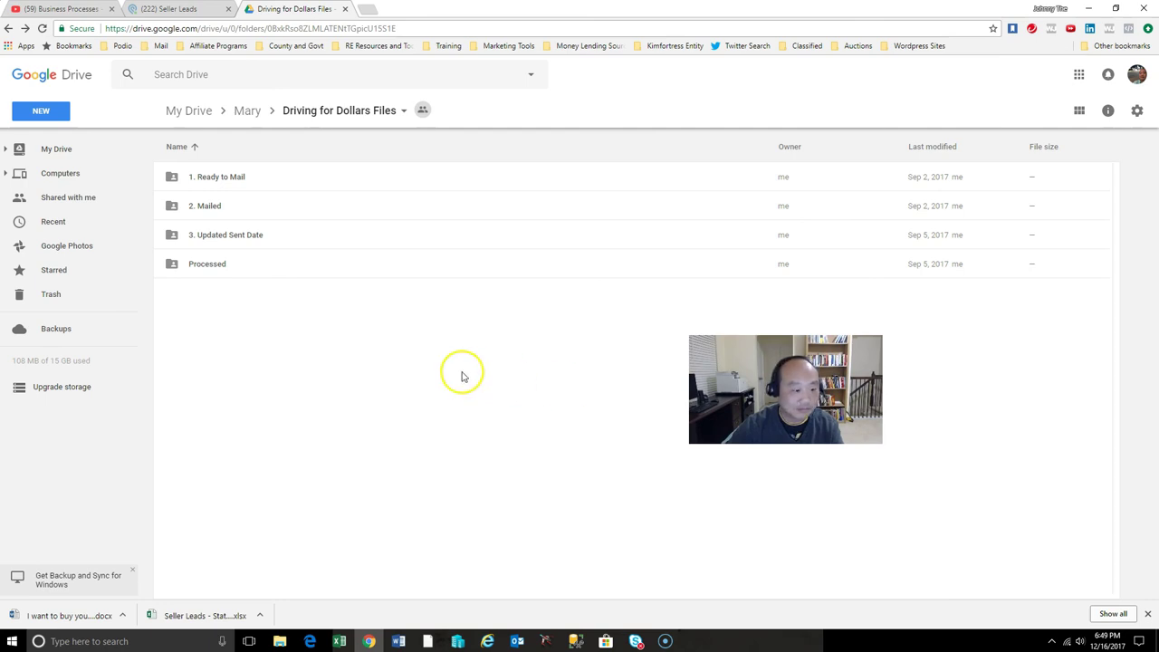
Step: Minimize the browser, the merged letters and the mail merge template to uncover the Downloads folder window on the desktop
{"action": "left_click", "coordinate": [1087, 8]}
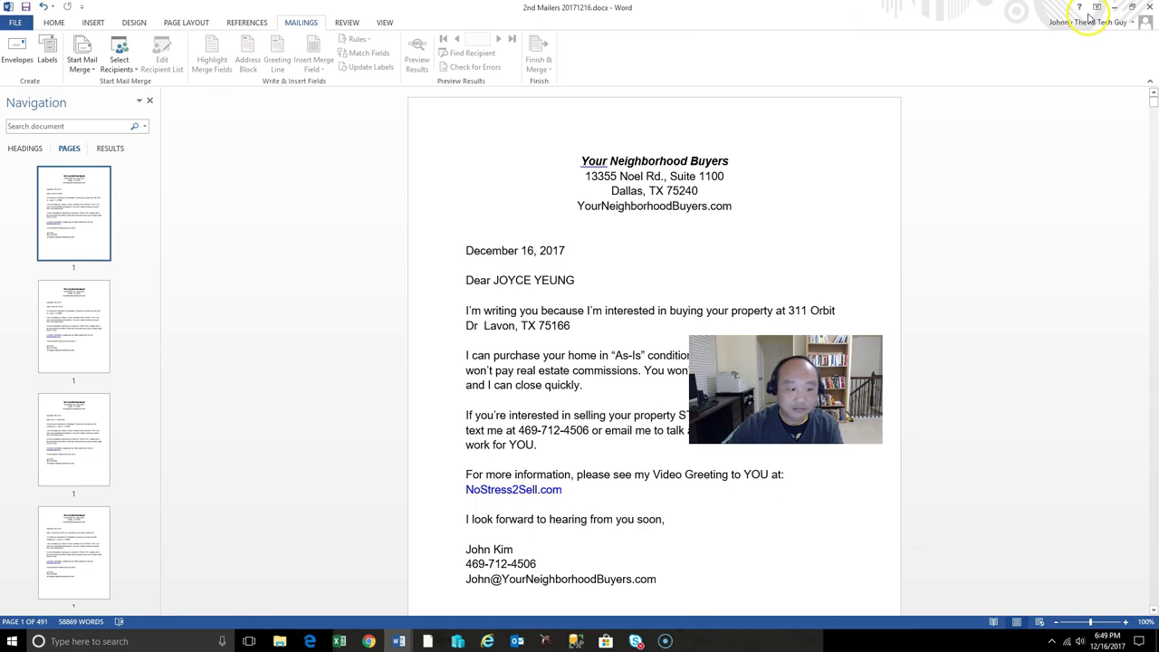
{"action": "left_click", "coordinate": [1096, 7]}
{"action": "left_click", "coordinate": [1115, 7]}
{"action": "left_click", "coordinate": [1115, 7]}
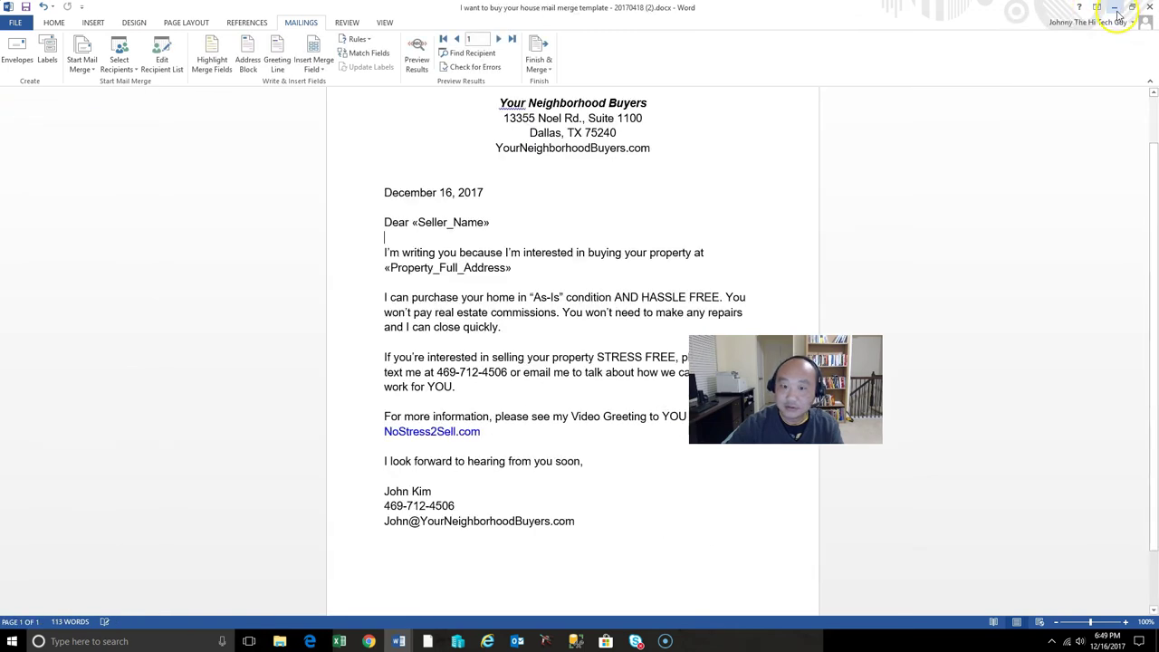
{"action": "left_click", "coordinate": [1115, 7]}
{"action": "left_click", "coordinate": [1114, 7]}
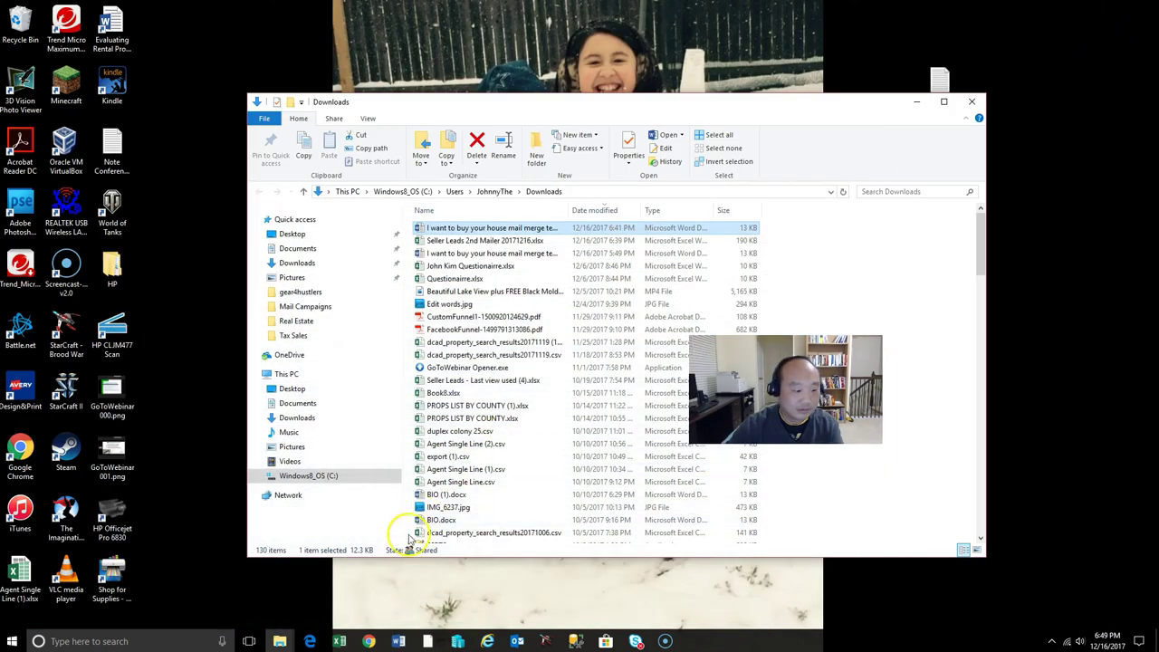